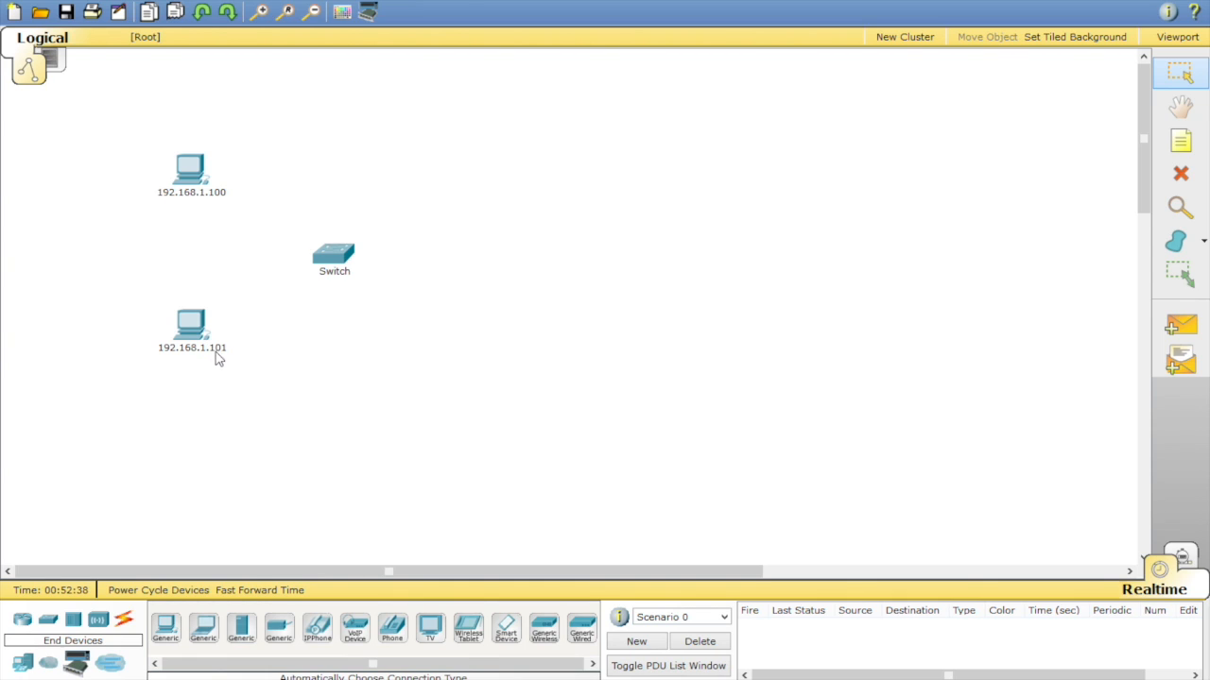
Connect the 192.168.1.101 PC's FastEthernet0 port to the switch's FastEthernet0/1 port with a copper straight-through cable
drag(189, 327, 181, 326)
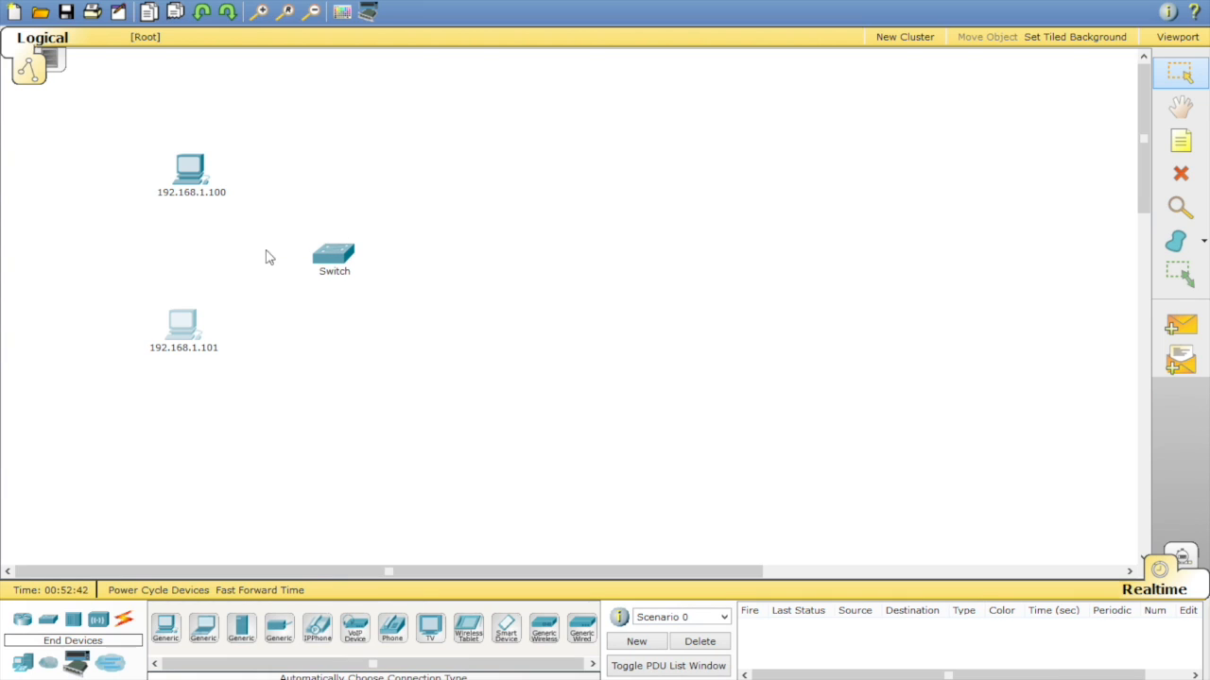
drag(193, 328, 199, 329)
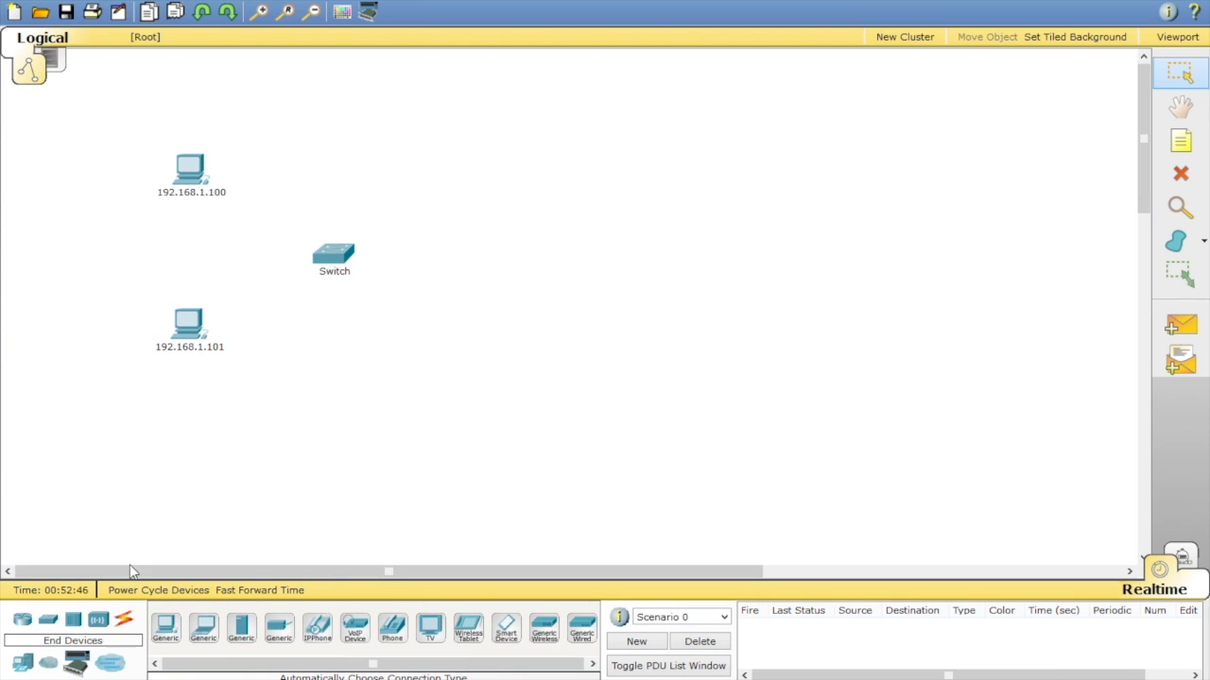
click(124, 620)
click(242, 629)
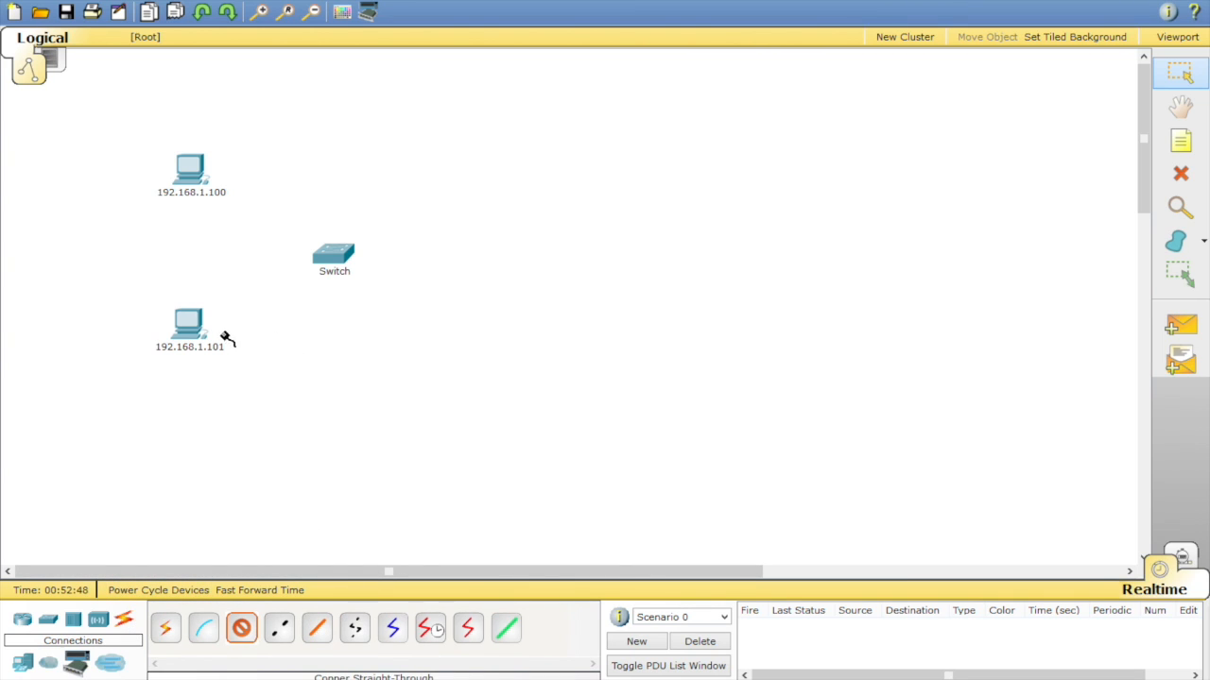
click(188, 326)
click(252, 338)
click(339, 255)
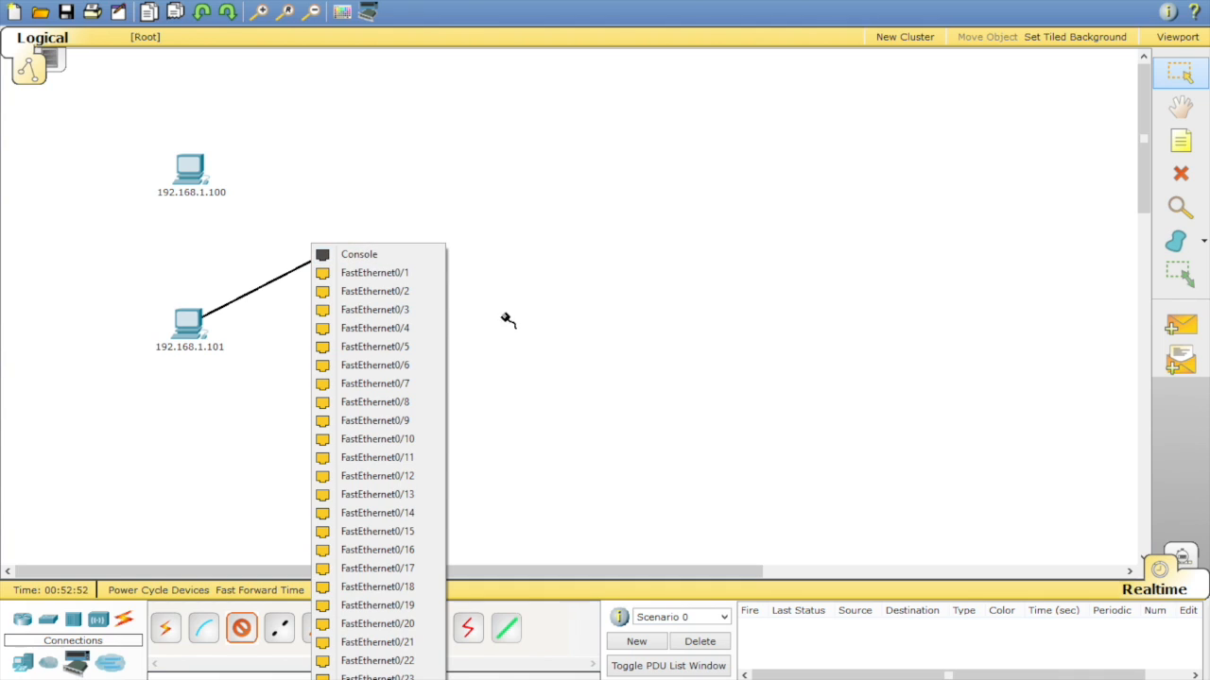
click(419, 274)
Connect the 192.168.1.100 PC's FastEthernet0 port to the switch's FastEthernet0/2 port with a copper straight-through cable
click(242, 623)
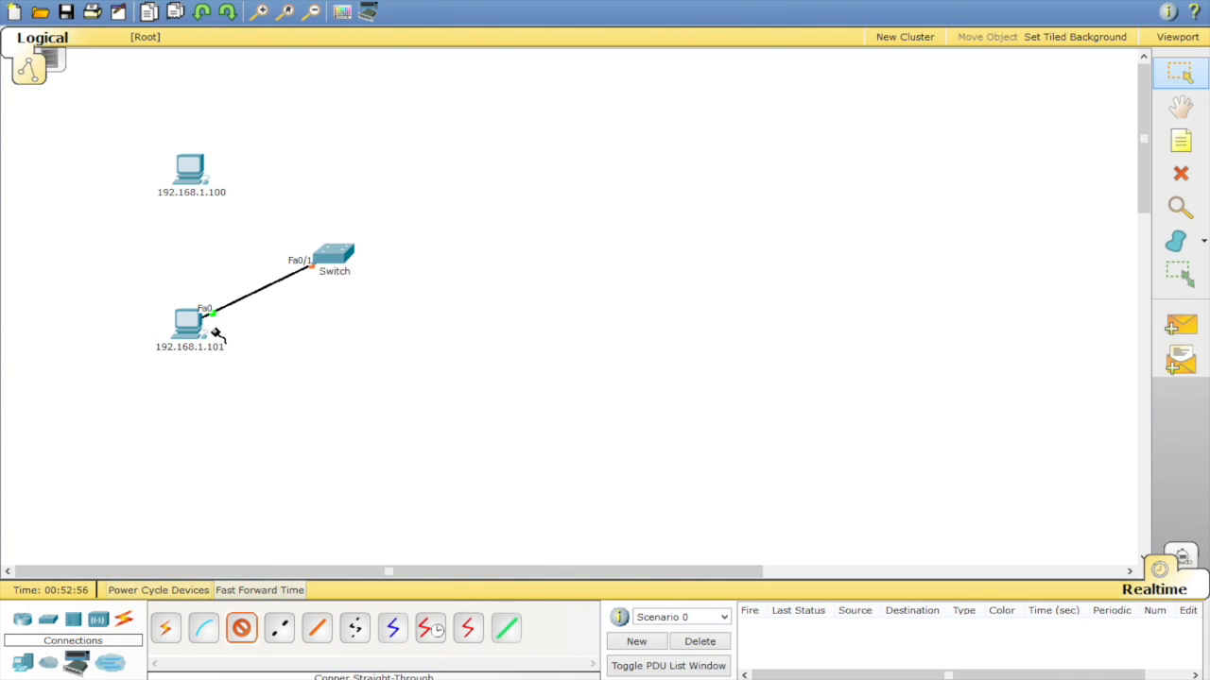
click(197, 184)
click(213, 183)
click(357, 253)
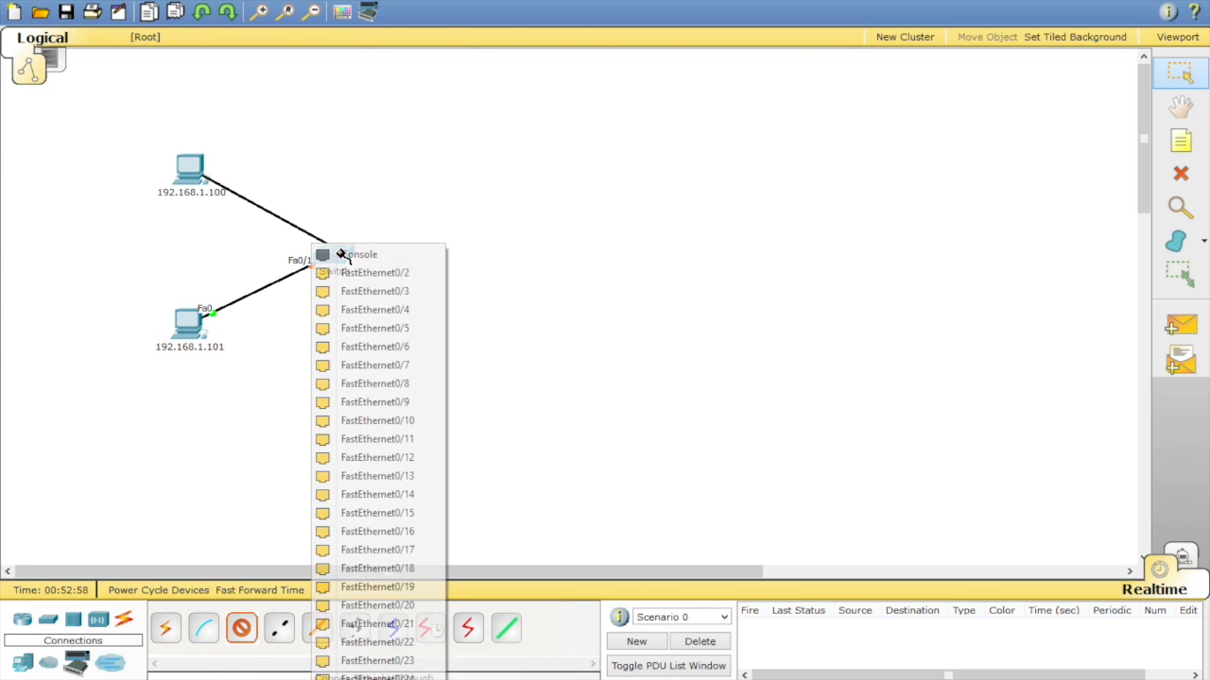
click(418, 274)
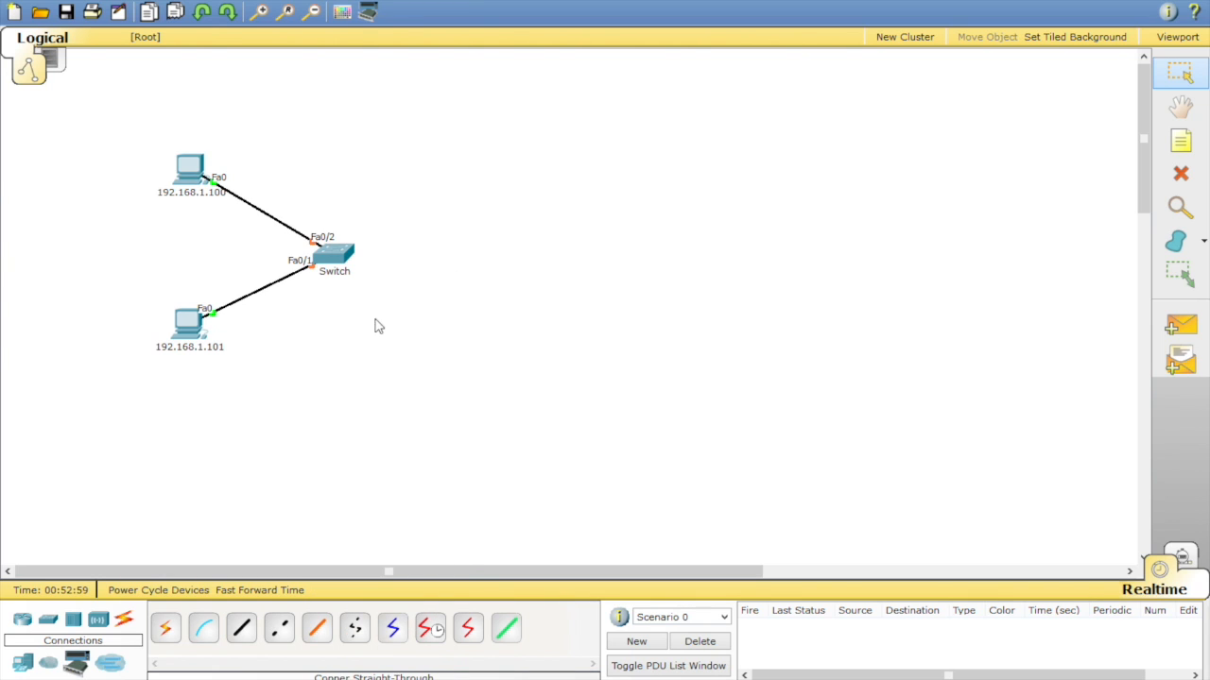
Check the static IP address in the IP configuration of the lower PC and close its window
click(194, 325)
click(446, 238)
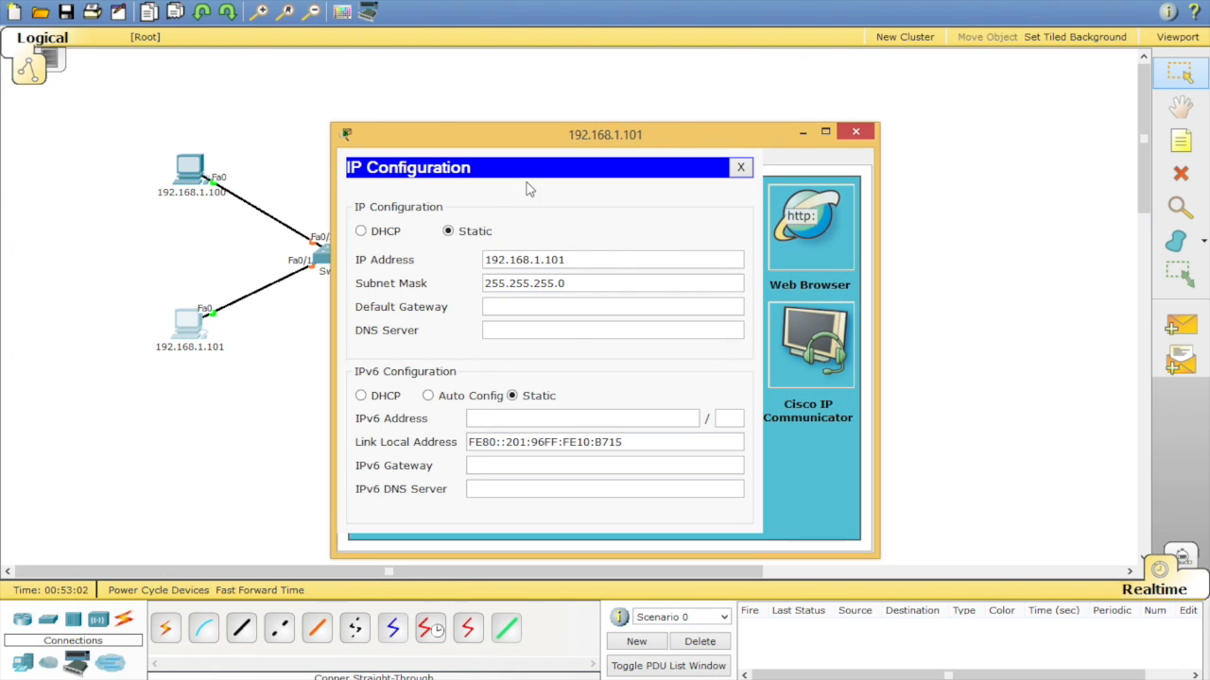
drag(598, 267, 446, 263)
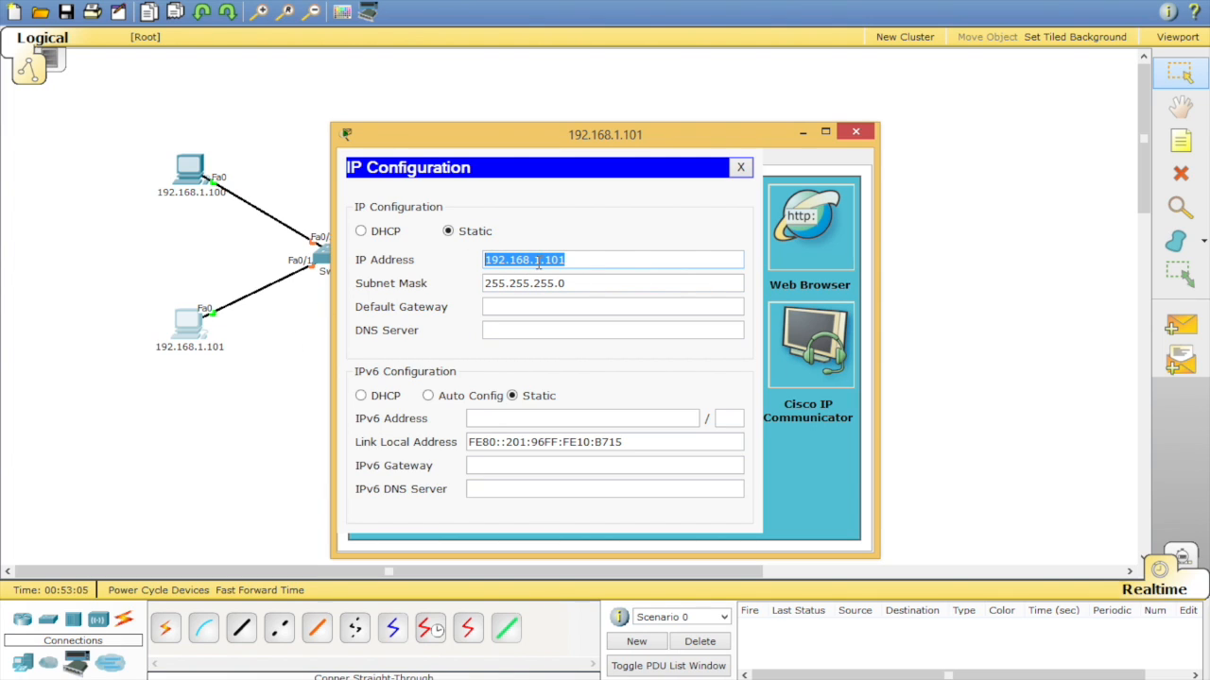
click(743, 167)
click(855, 131)
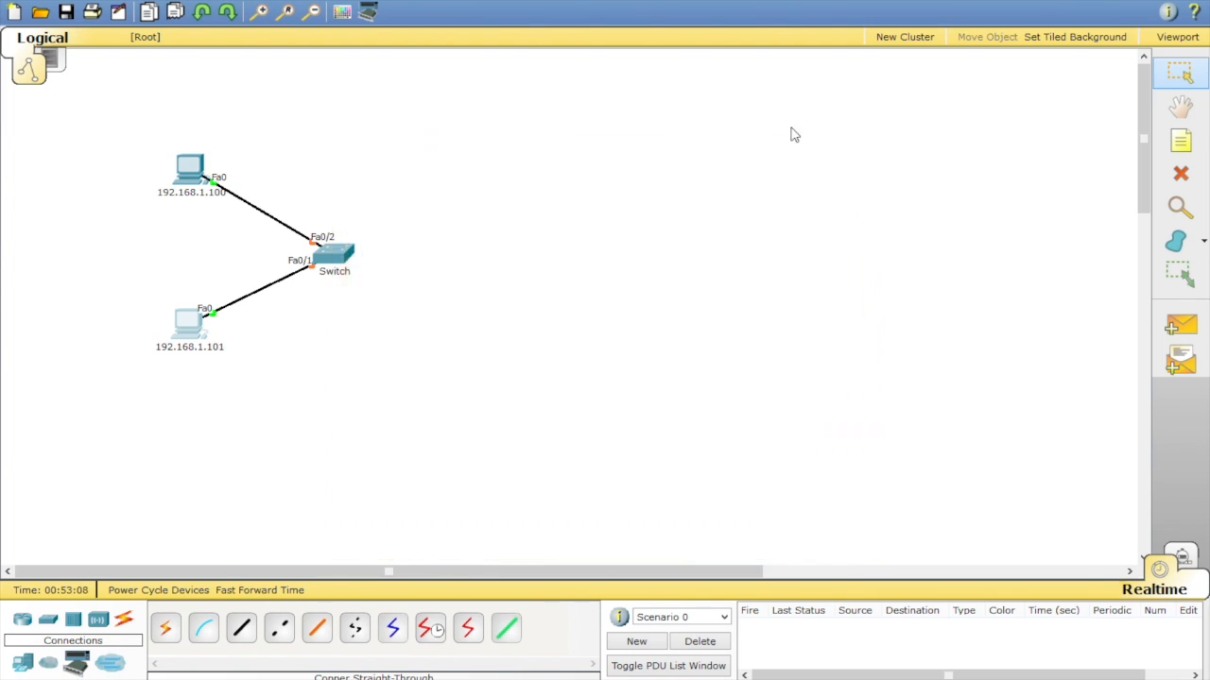
Check the static IP address in the upper PC's IP configuration and return to its desktop applications
click(189, 168)
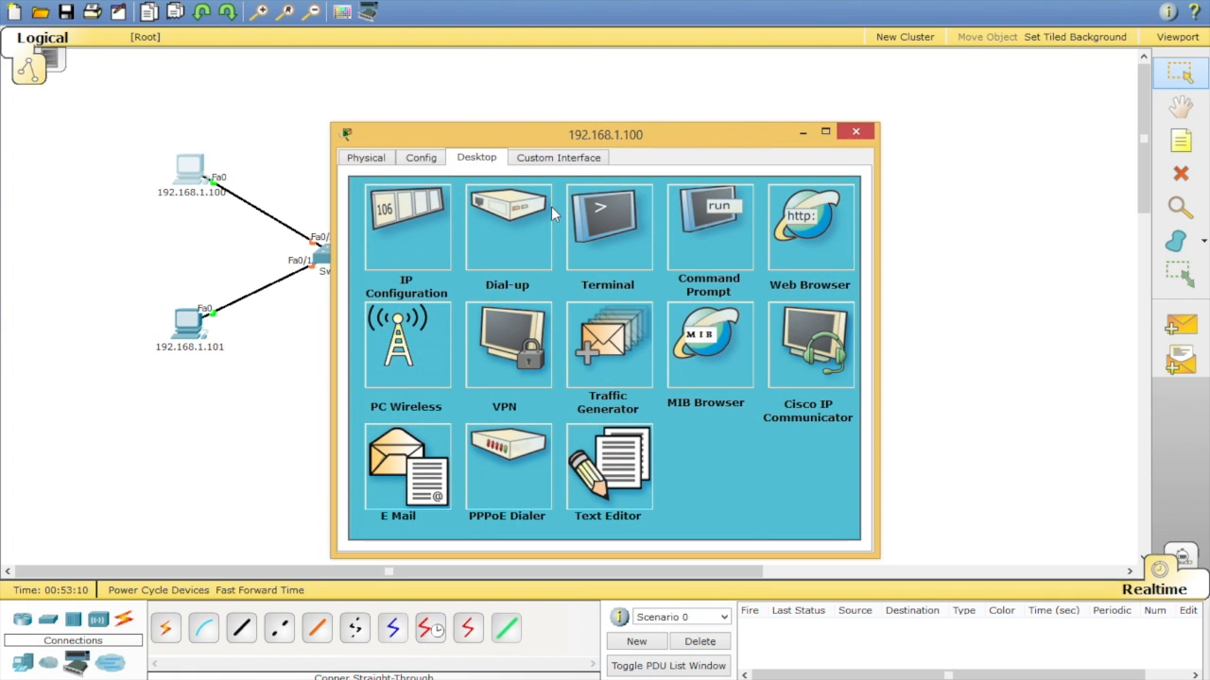
click(383, 215)
drag(610, 259, 497, 257)
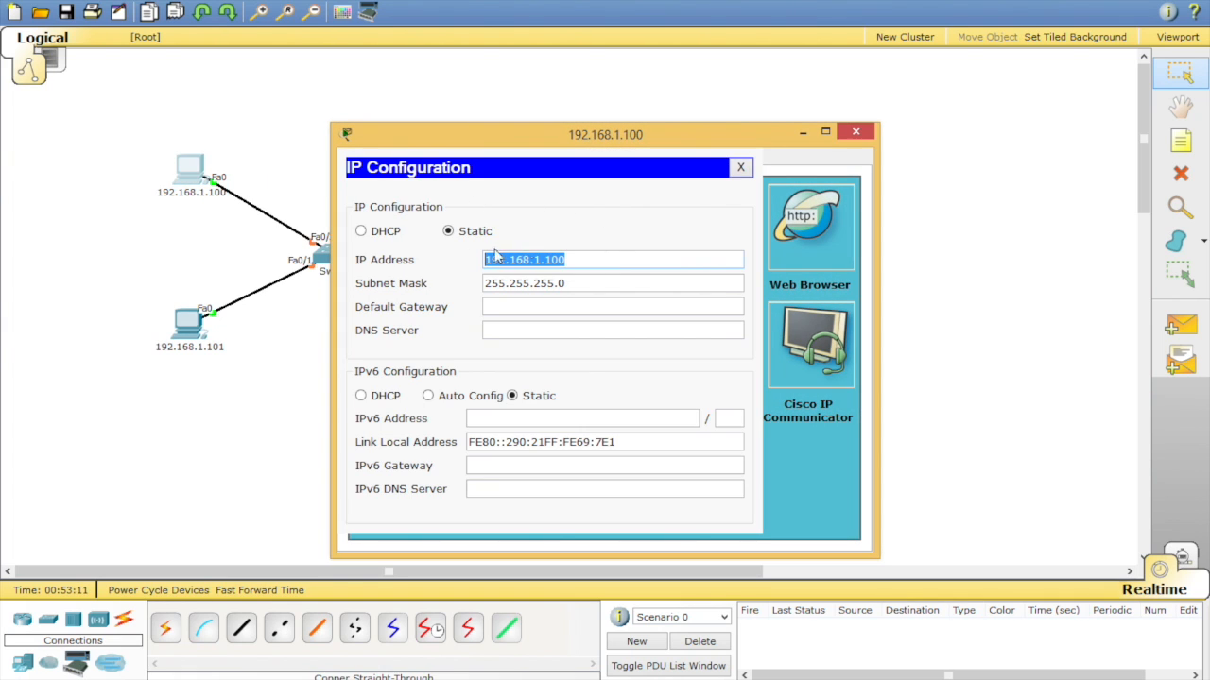
drag(720, 144, 775, 144)
click(796, 165)
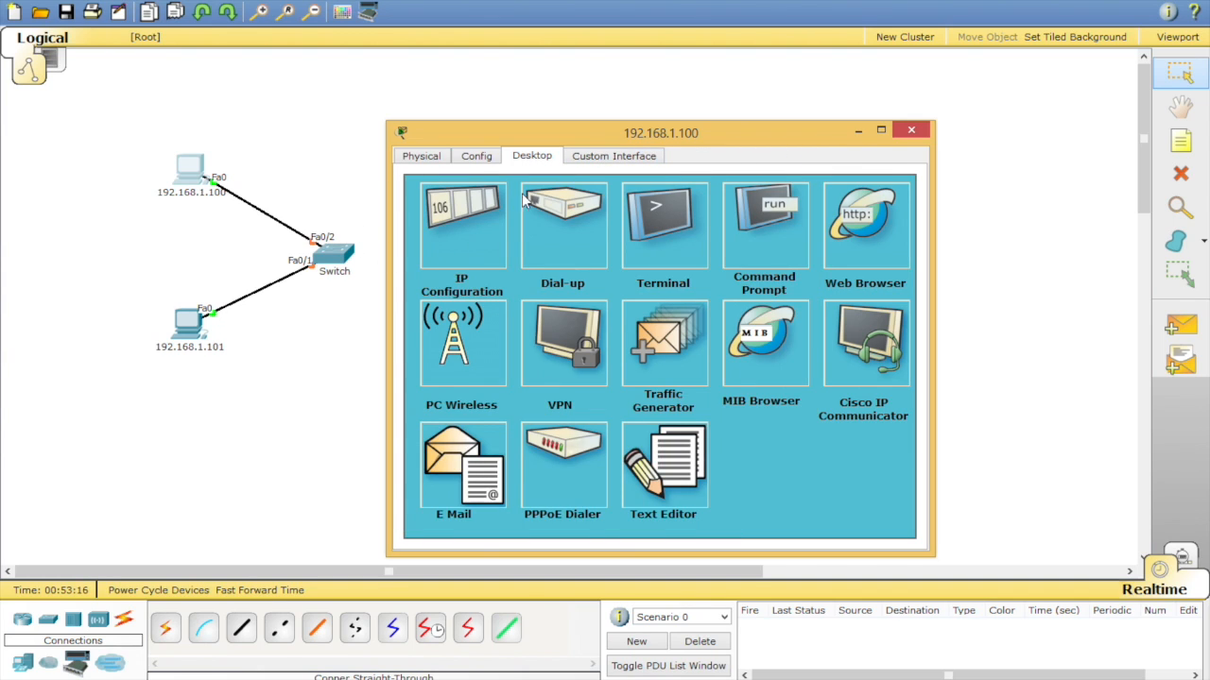
Ping 192.168.1.101 from the upper PC's command prompt, then close the PC's window
click(744, 232)
text(p)
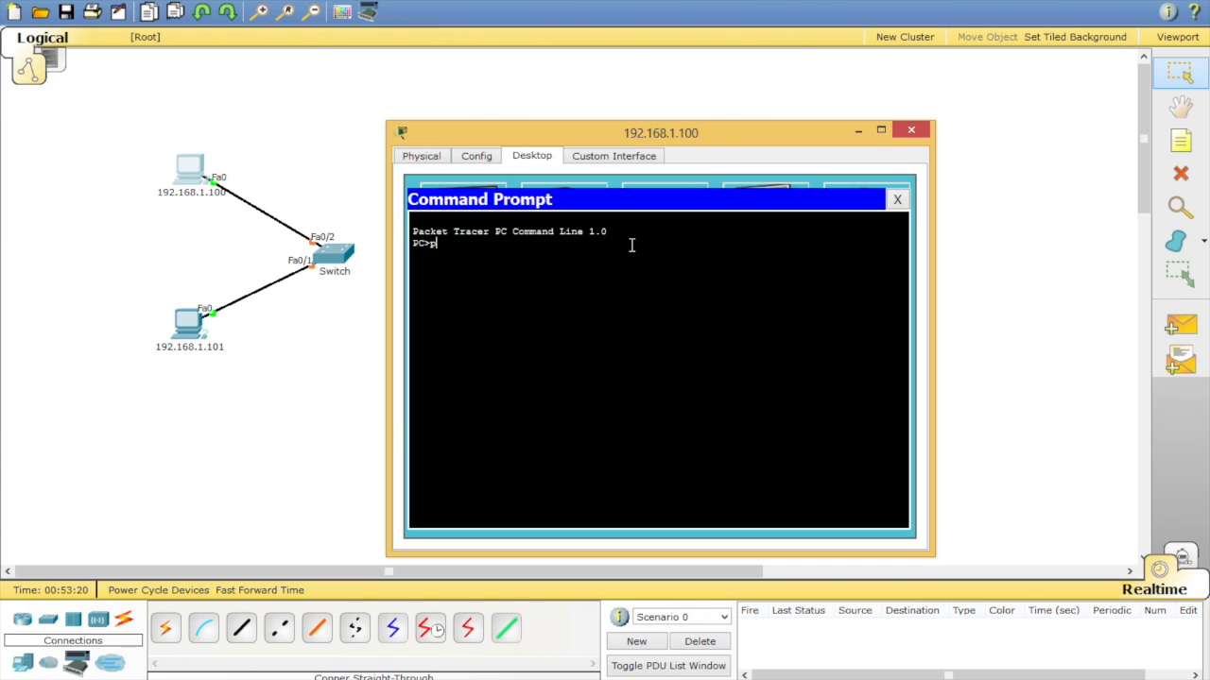
text(ing  192)
text(.168)
text(.1.)
text(100)
key(Return)
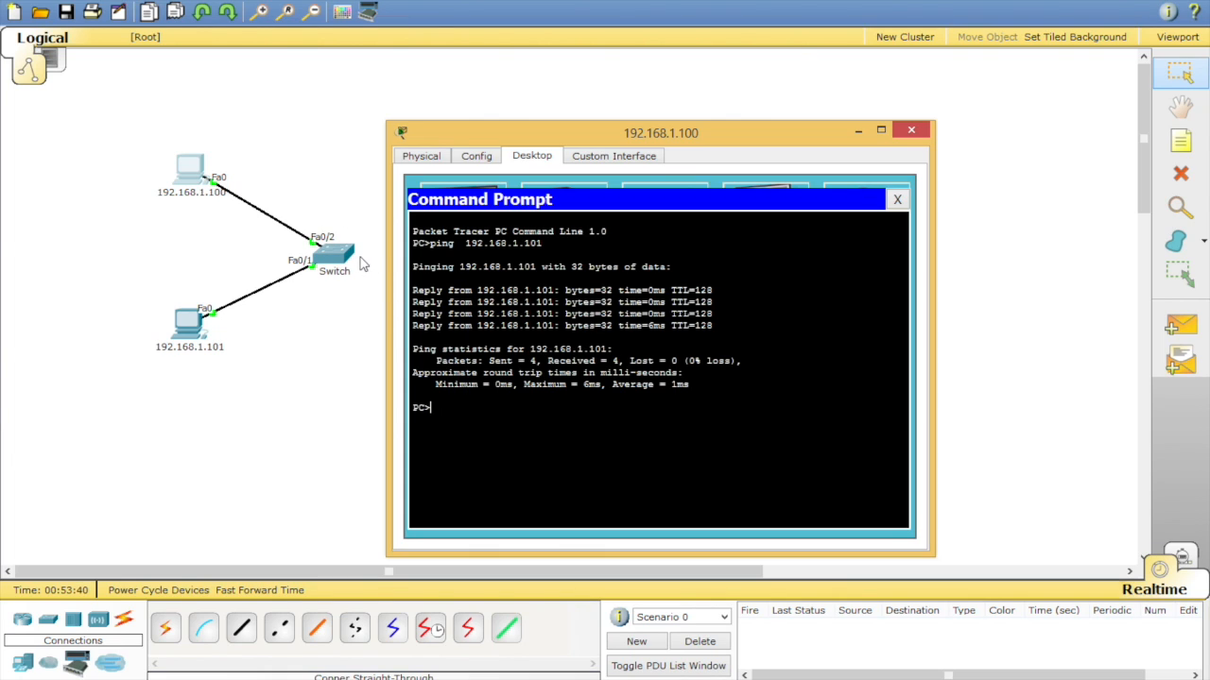
click(897, 201)
click(911, 130)
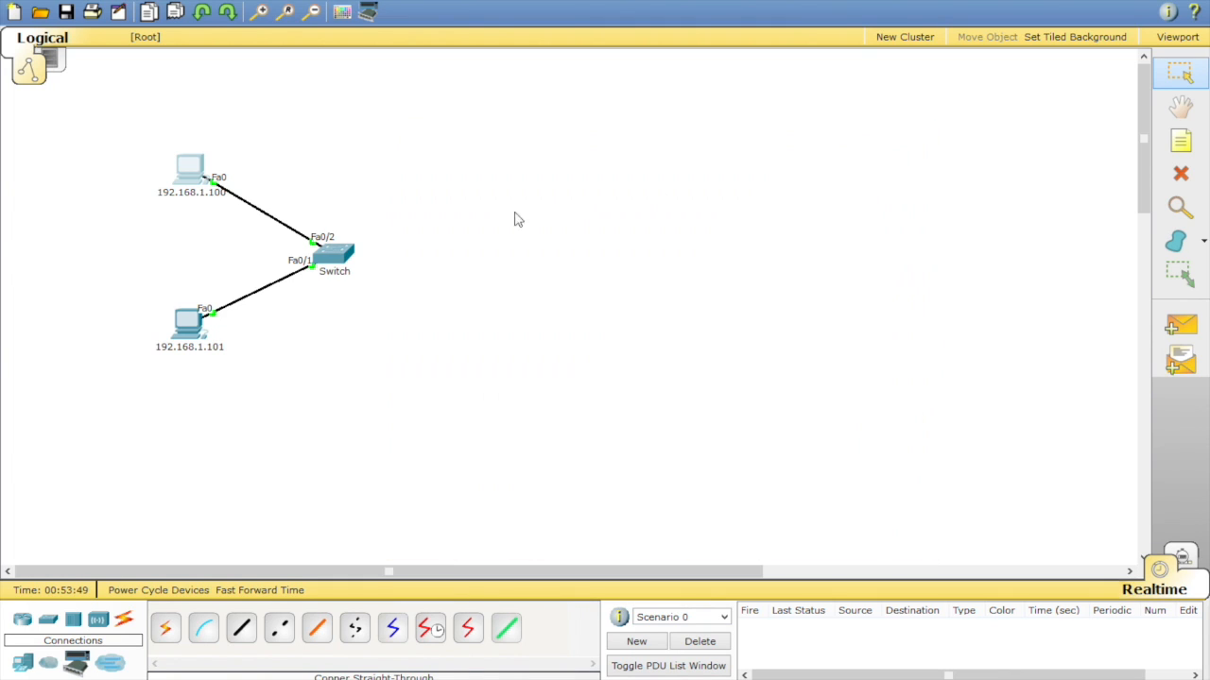
Run show vlan in the switch's command line interface and enlarge its window to fit the listing
click(348, 263)
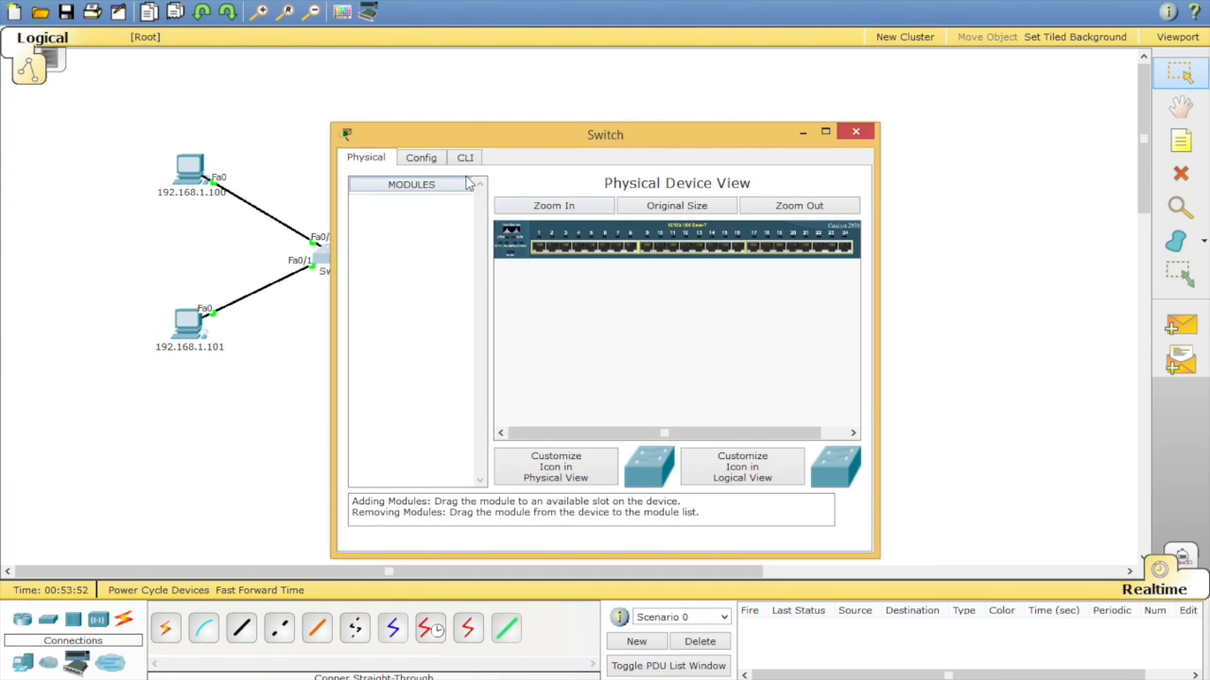
click(467, 161)
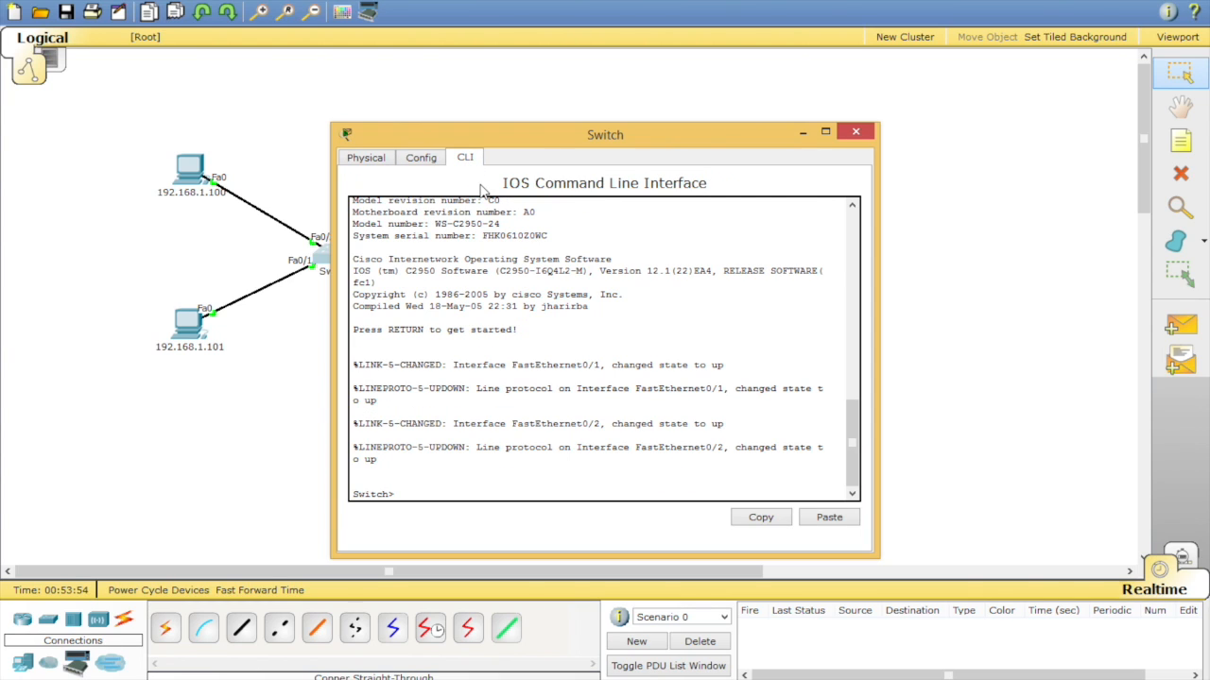
text(shoz)
key(Tab)
key(BackSpace)
key(Tab)
text(v)
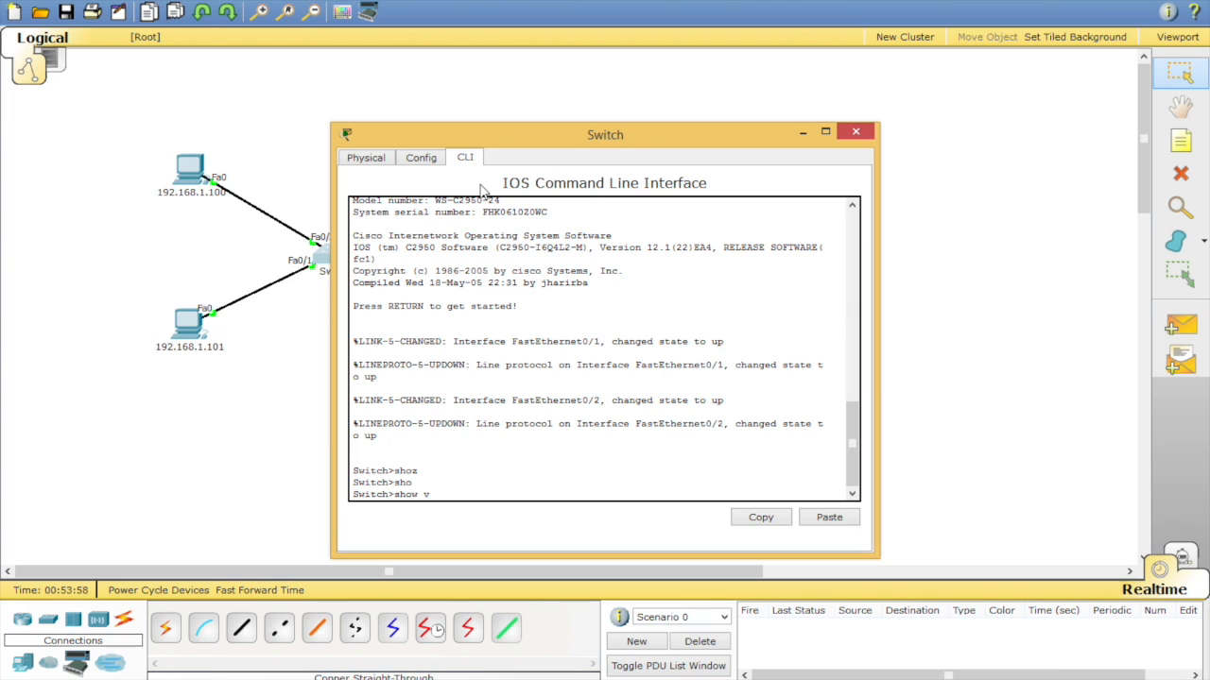
text(l)
key(Tab)
key(Return)
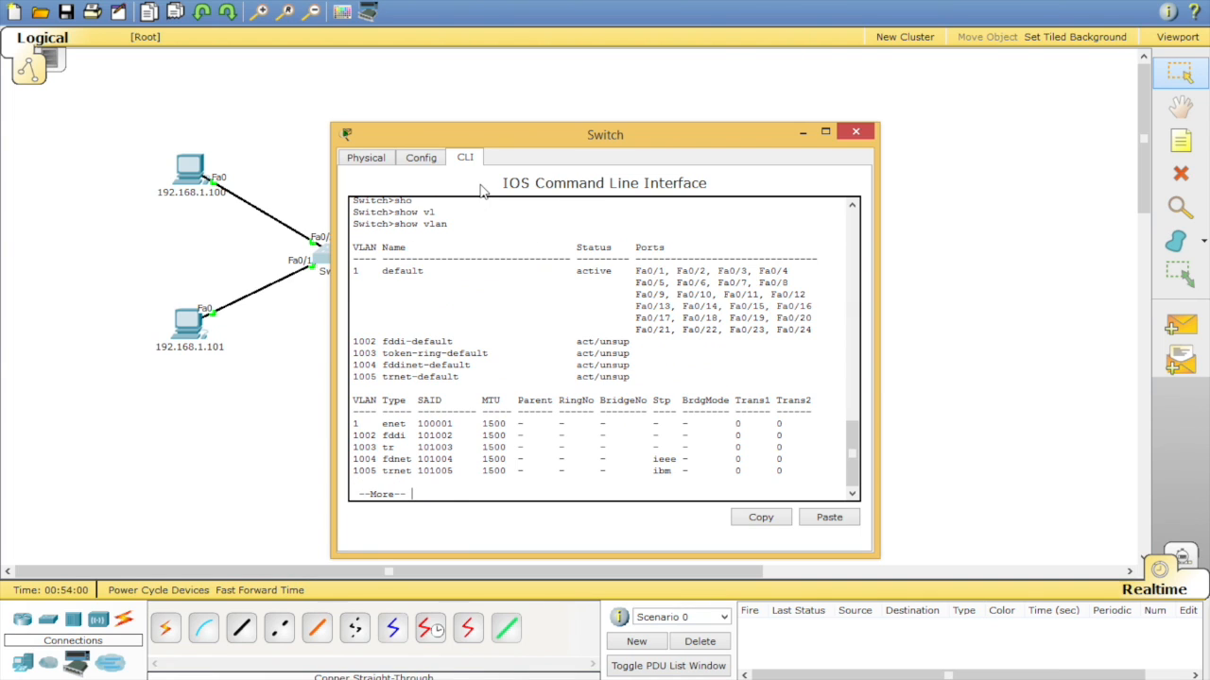
drag(649, 139, 579, 84)
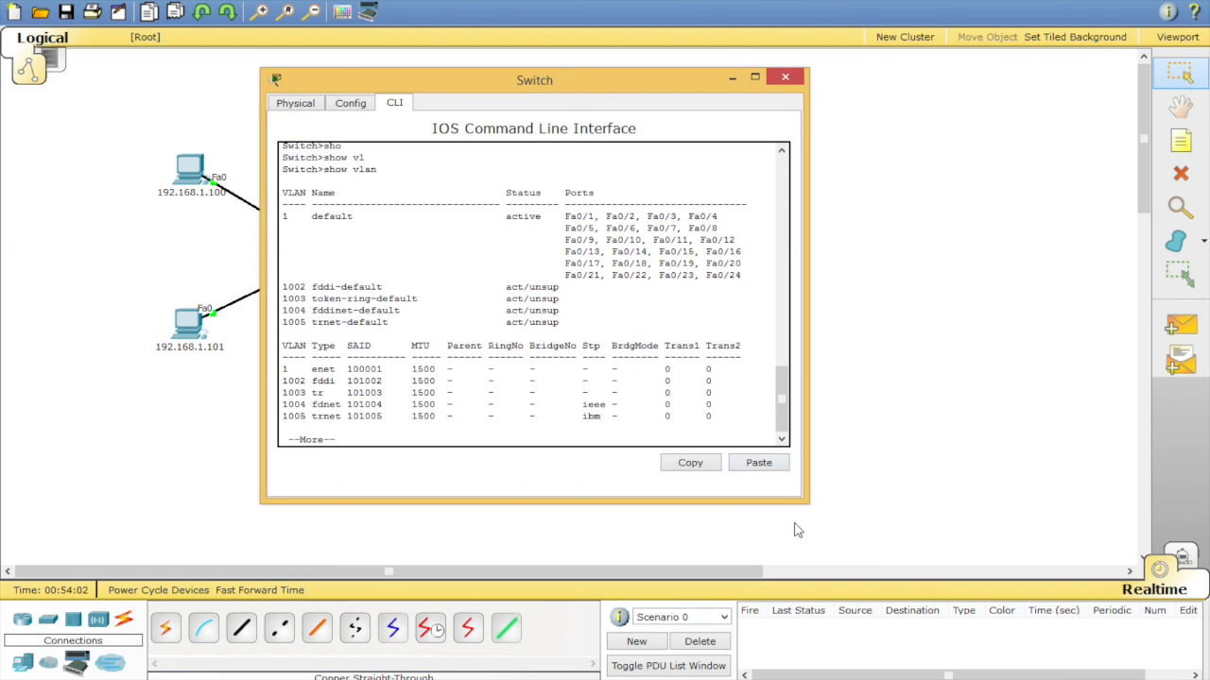
drag(802, 501, 984, 570)
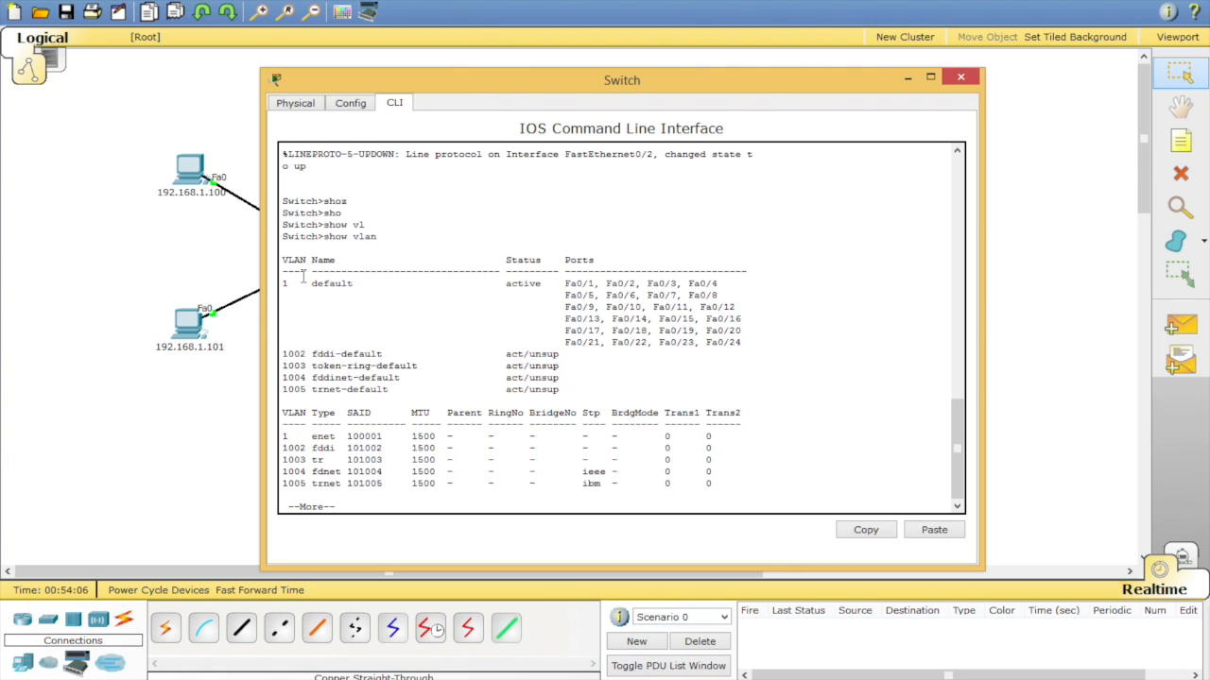
Examine the default VLANs and the ports assigned to VLAN 1, then close the switch window
drag(305, 354, 262, 361)
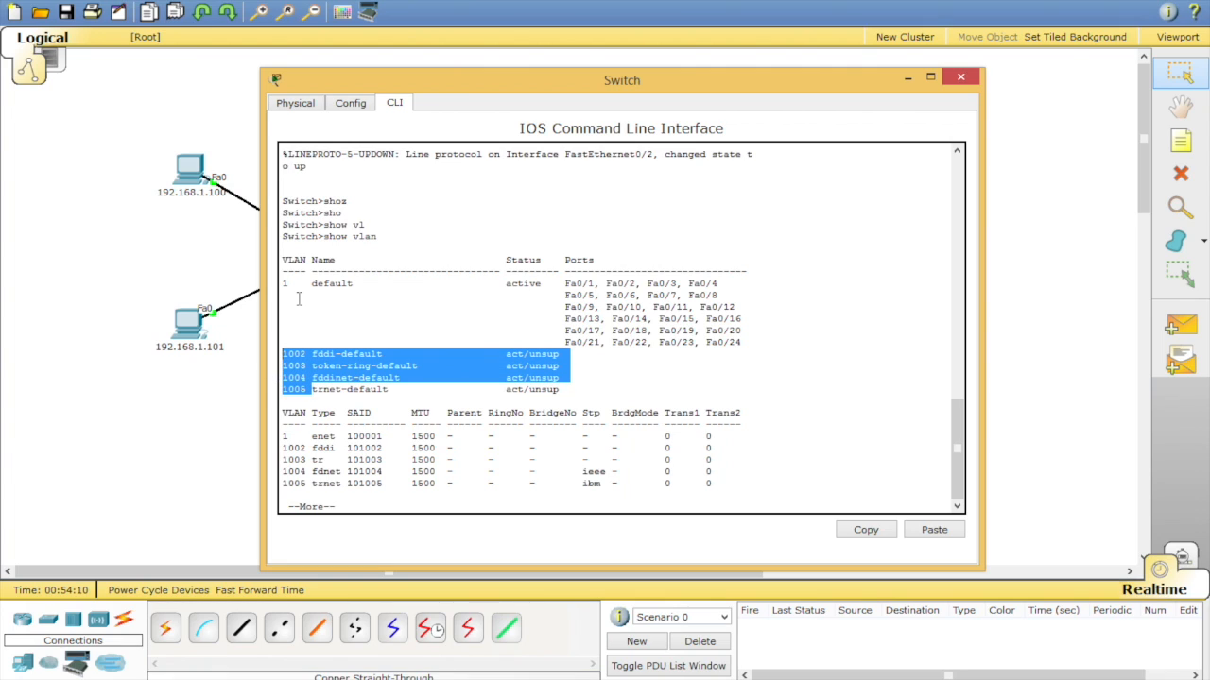
drag(296, 282, 282, 284)
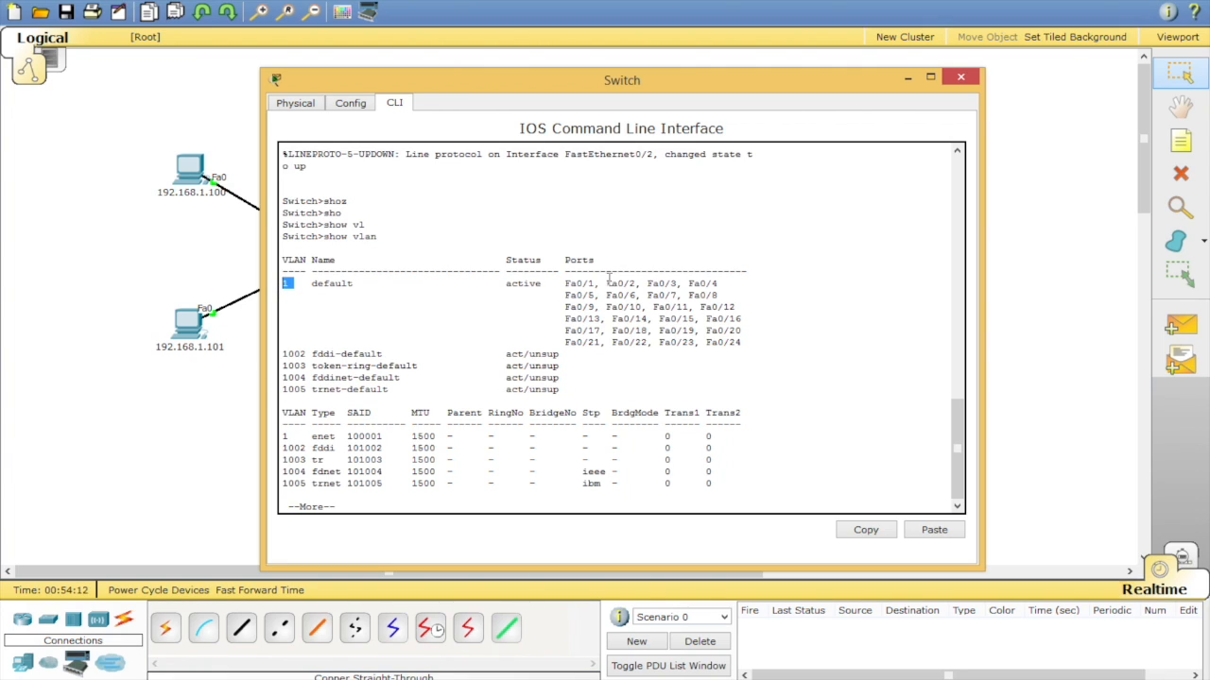
drag(550, 287, 672, 286)
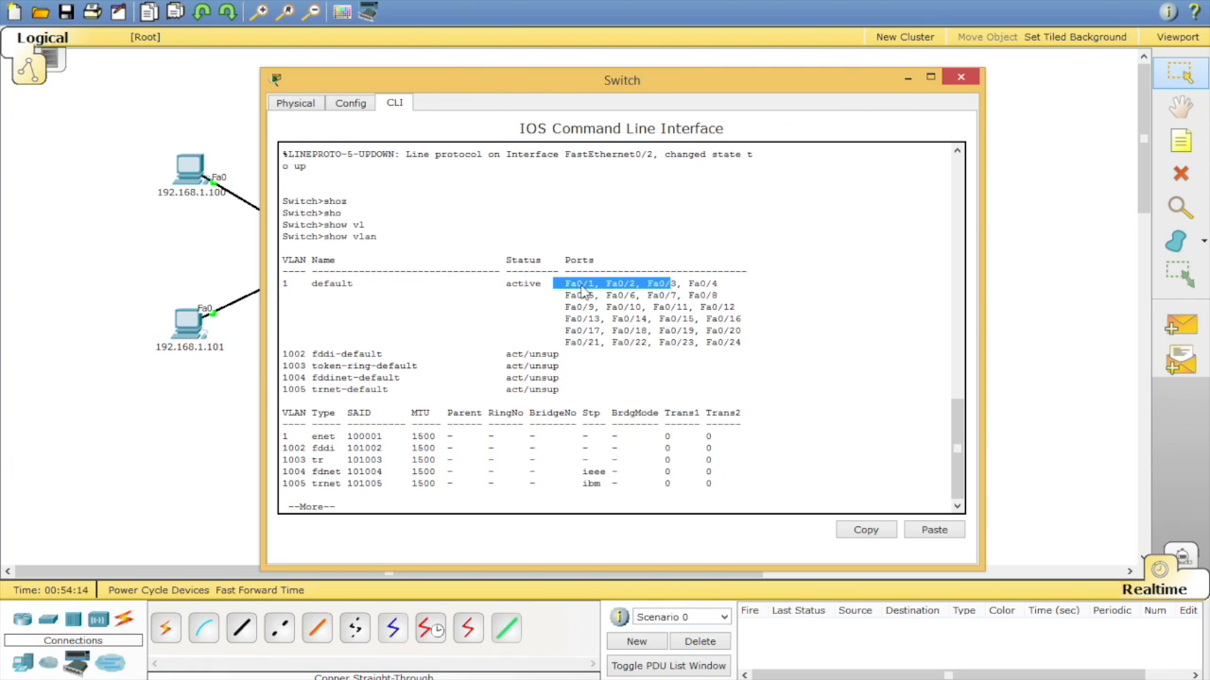
click(721, 343)
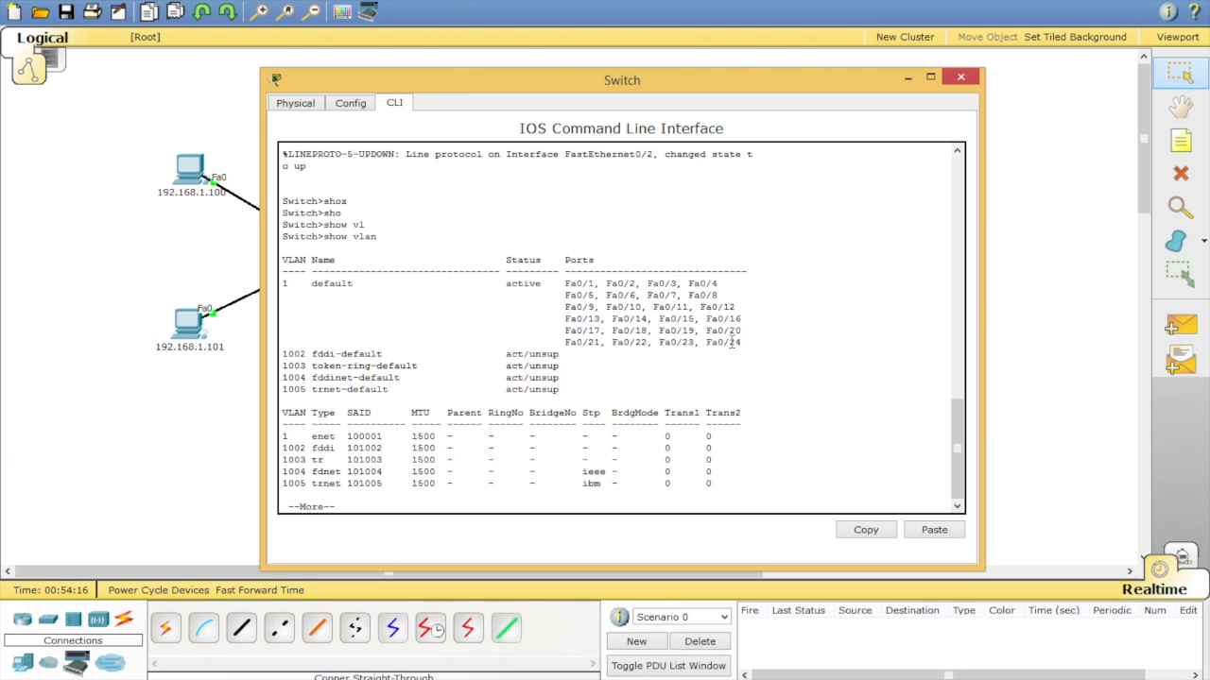
drag(742, 342, 554, 284)
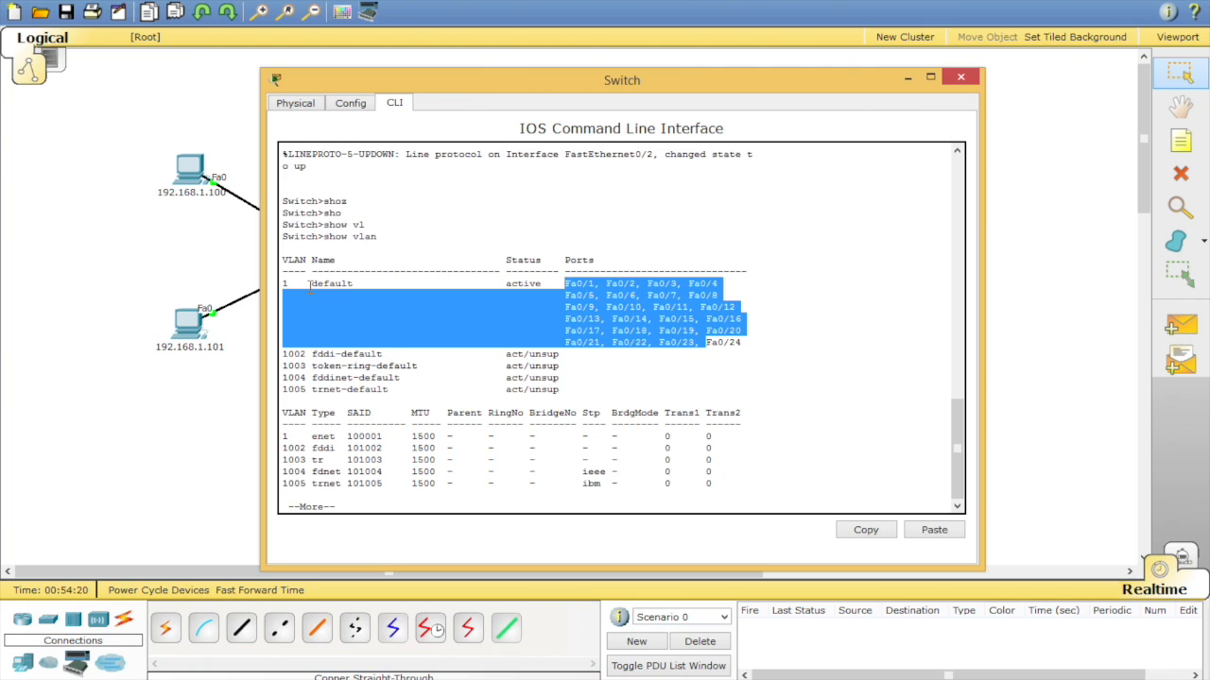
drag(283, 355, 308, 359)
click(307, 365)
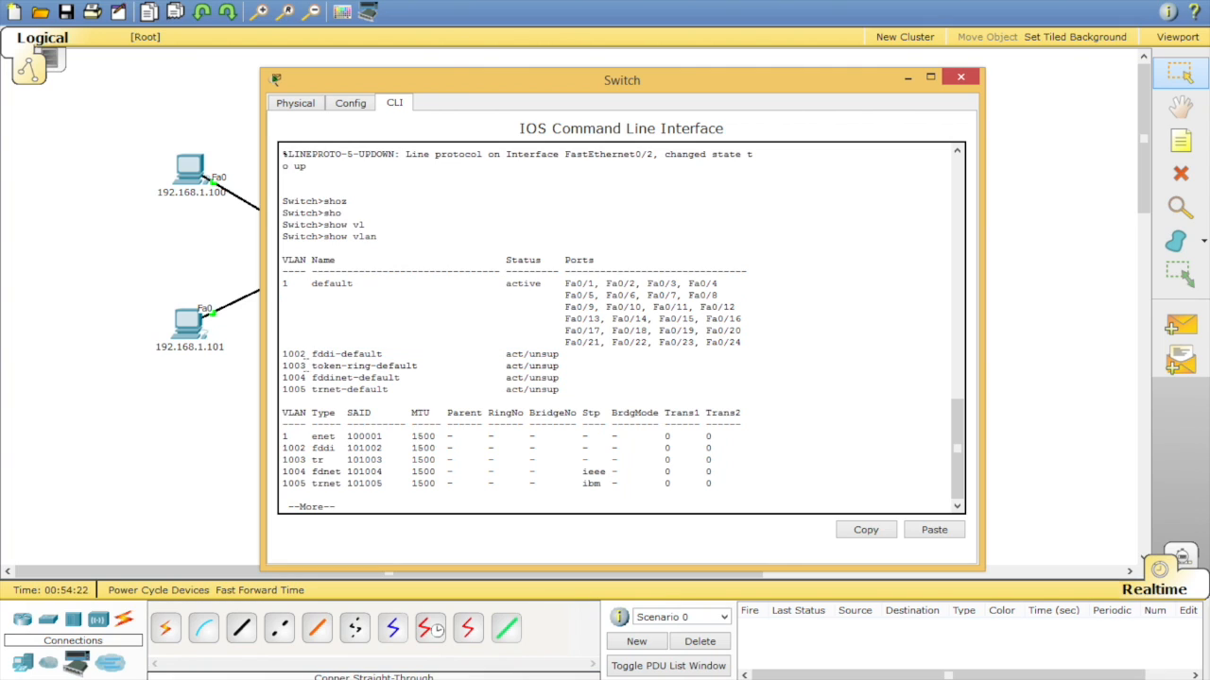
drag(549, 389, 254, 281)
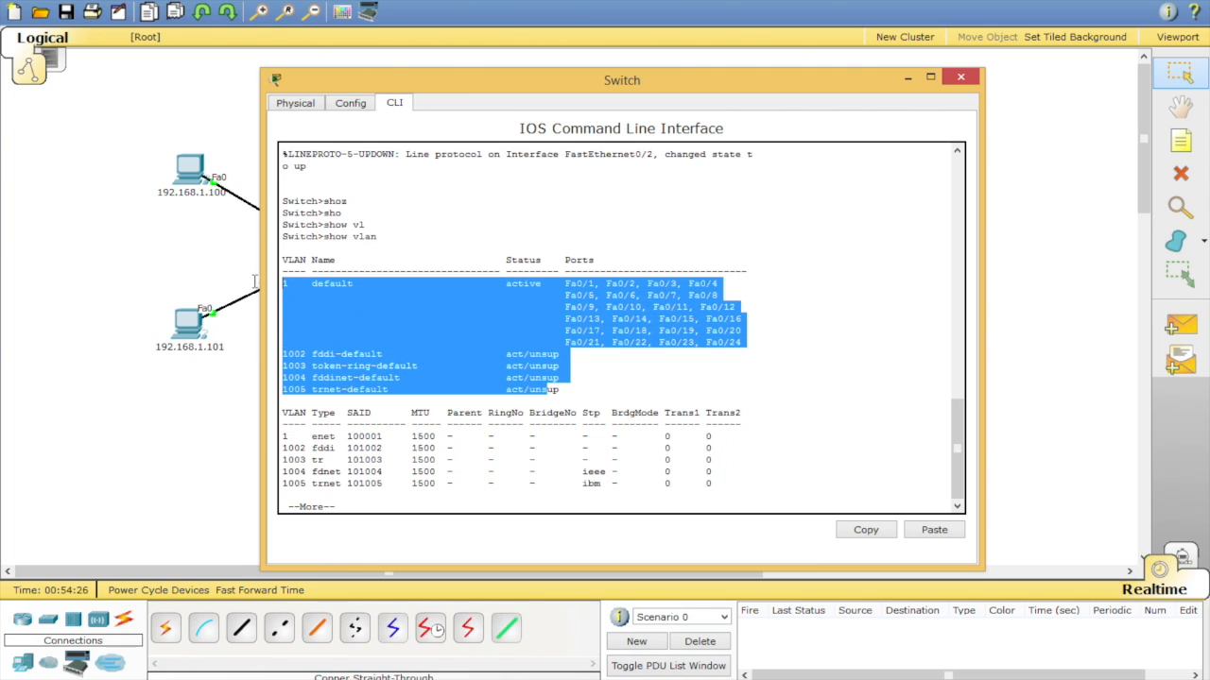
click(354, 350)
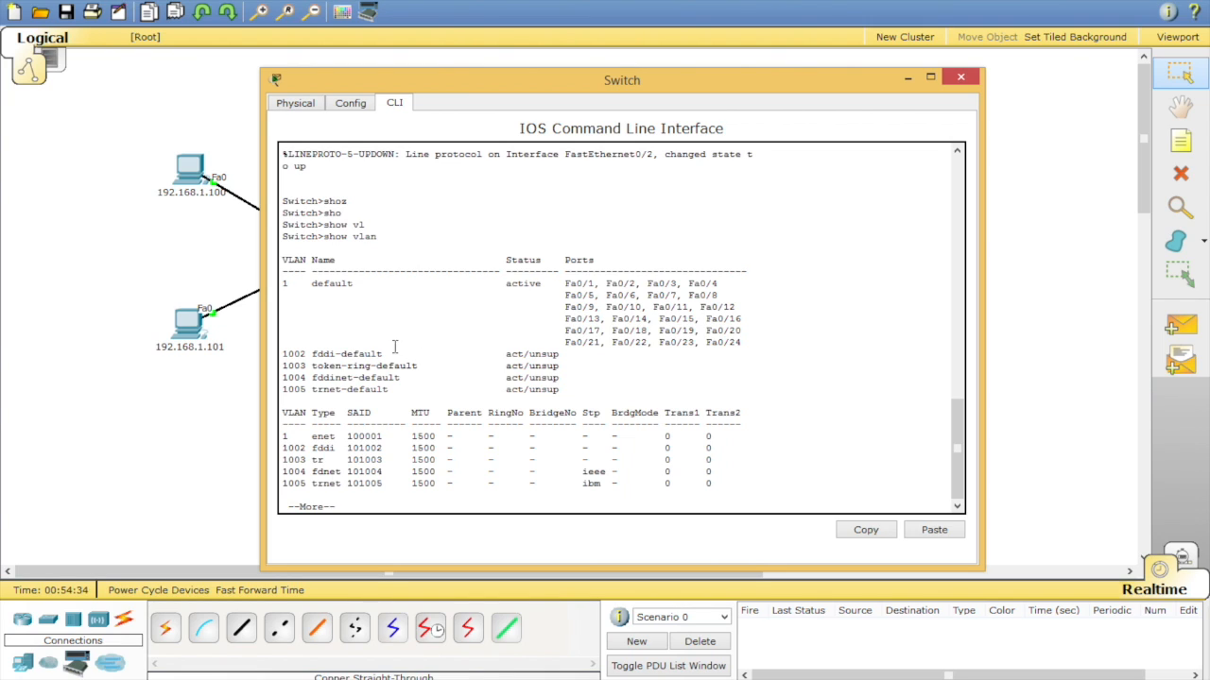
drag(532, 80, 660, 74)
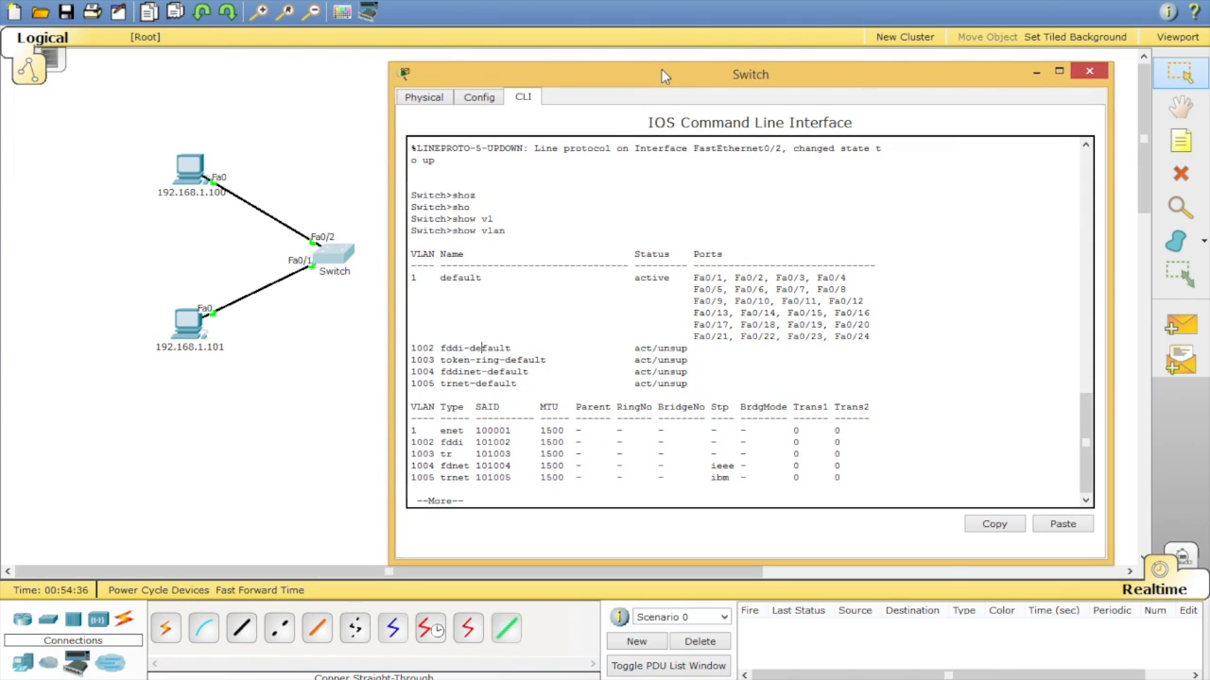
click(1087, 74)
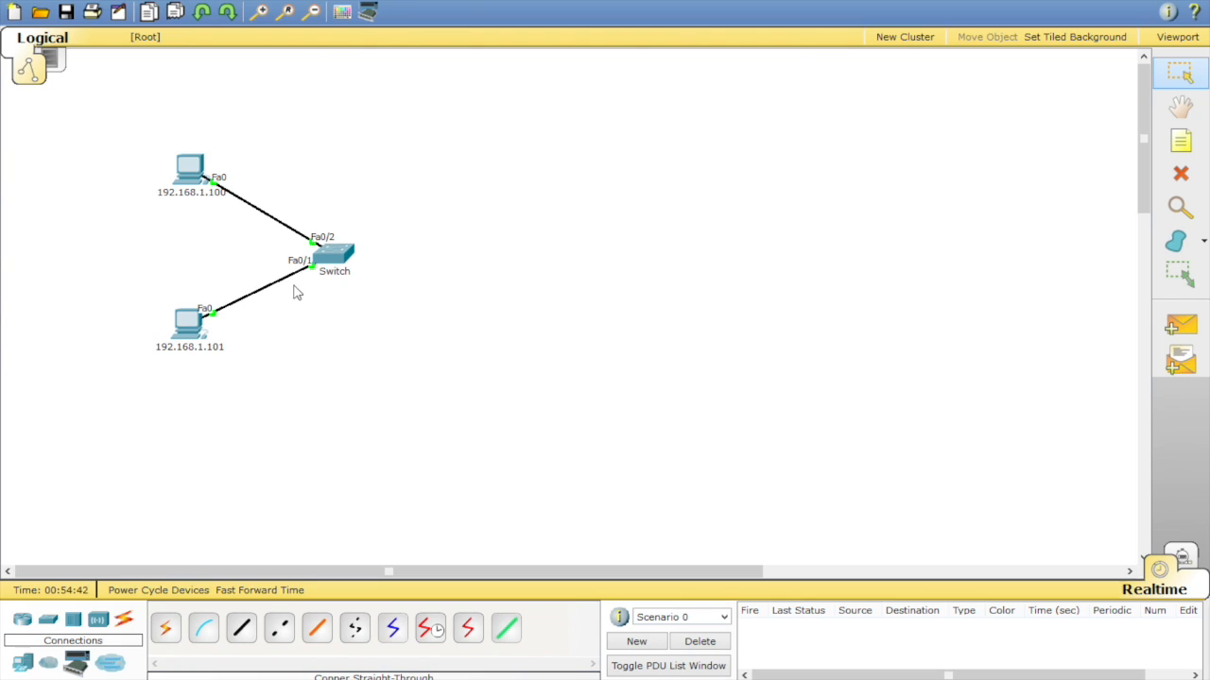
Reopen the switch's command line interface and page to the end of the VLAN listing
click(334, 254)
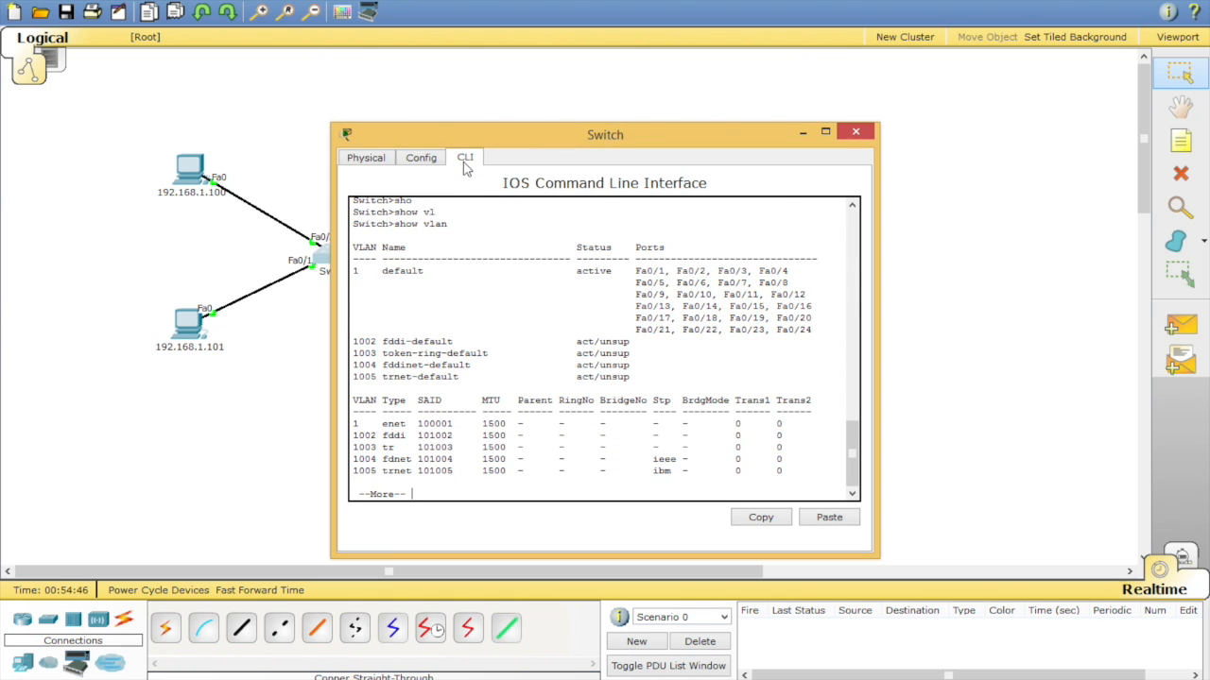
key(space)
text(conf)
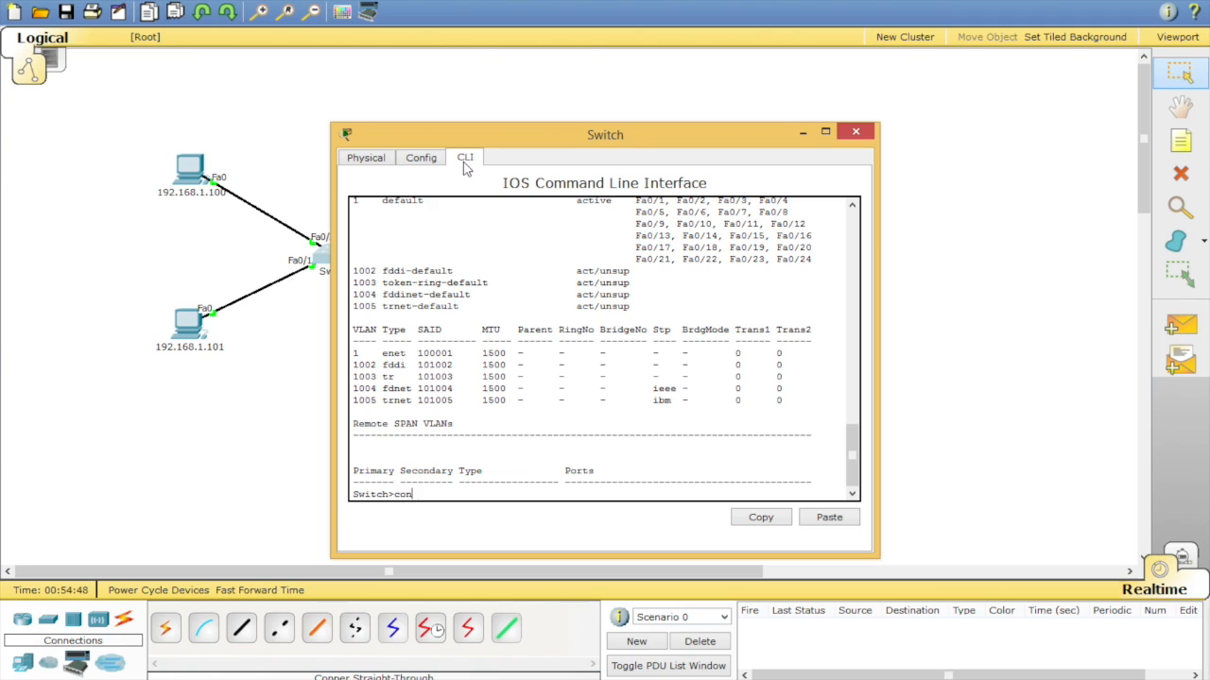
key(Tab)
key(Tab)
key(BackSpace)
key(BackSpace)
key(BackSpace)
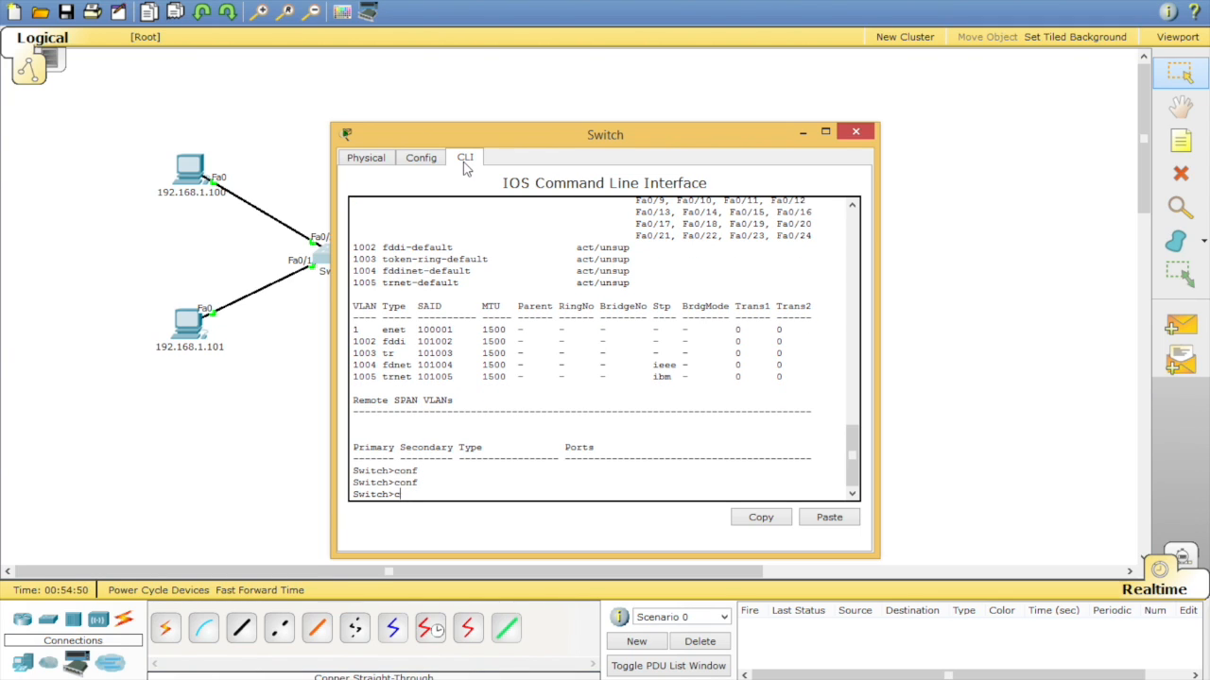
Enter privileged mode with enable, then start global configuration with conf t
text(enab)
key(Tab)
key(Return)
text(conf t)
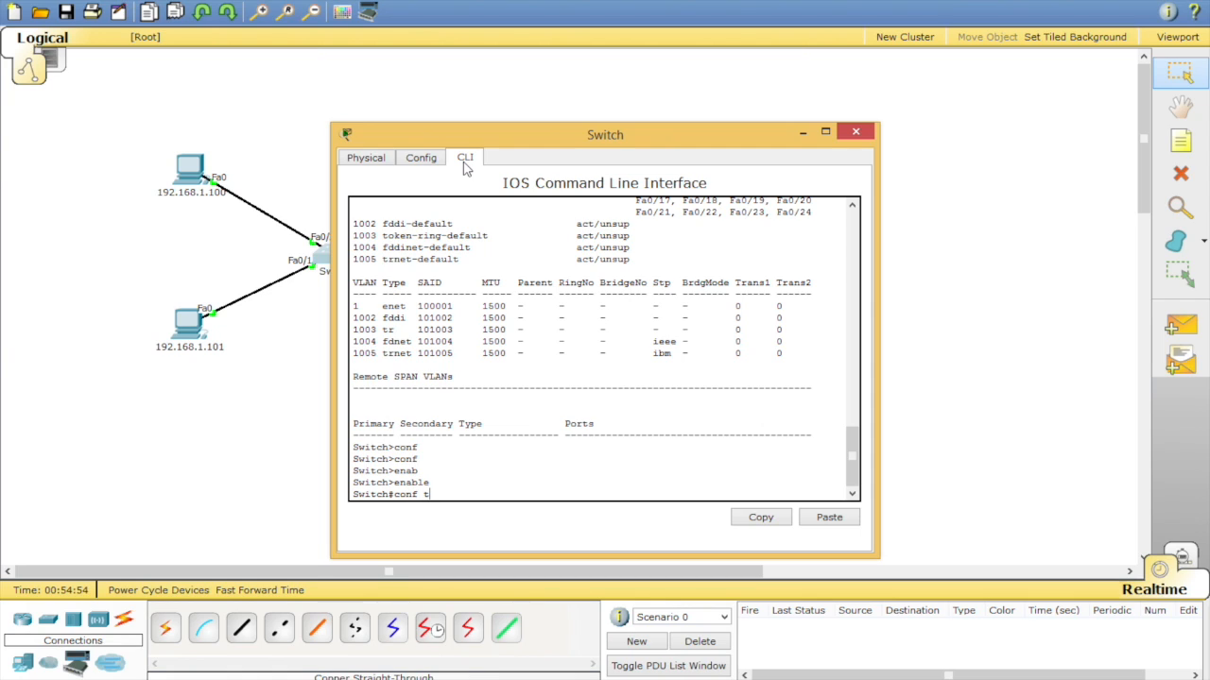
key(Return)
Check the allowed VLAN ID range with the command help and create VLAN 50
text(vl)
key(Tab)
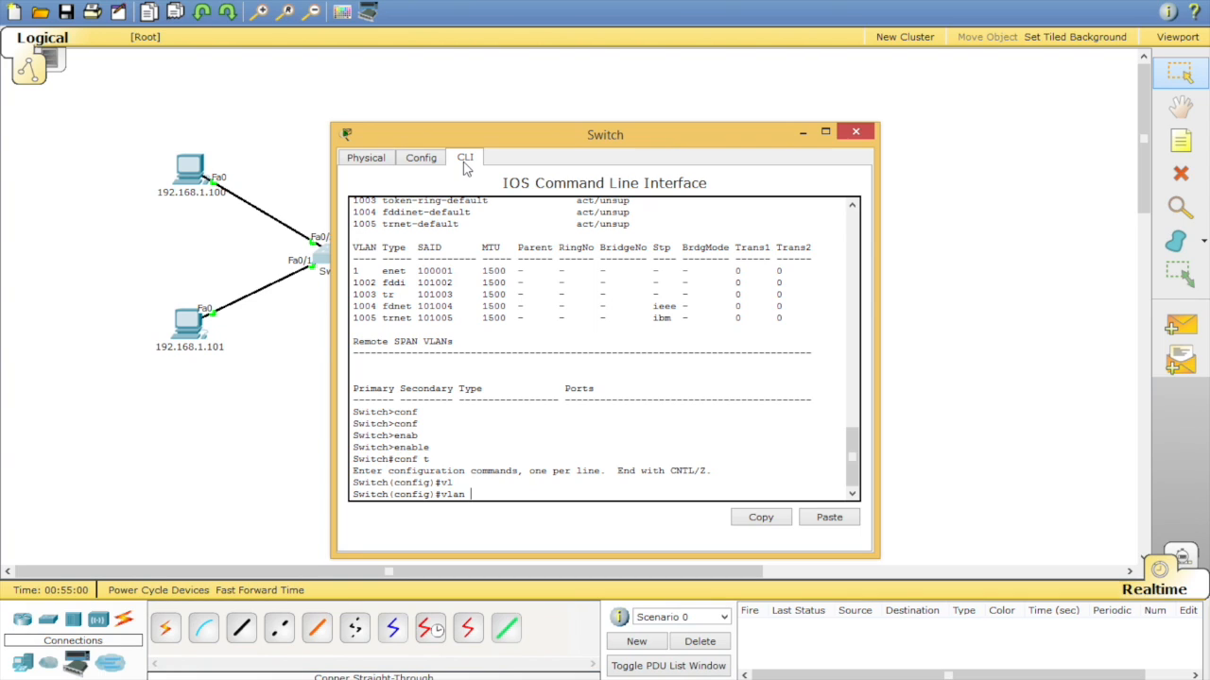
text(?)
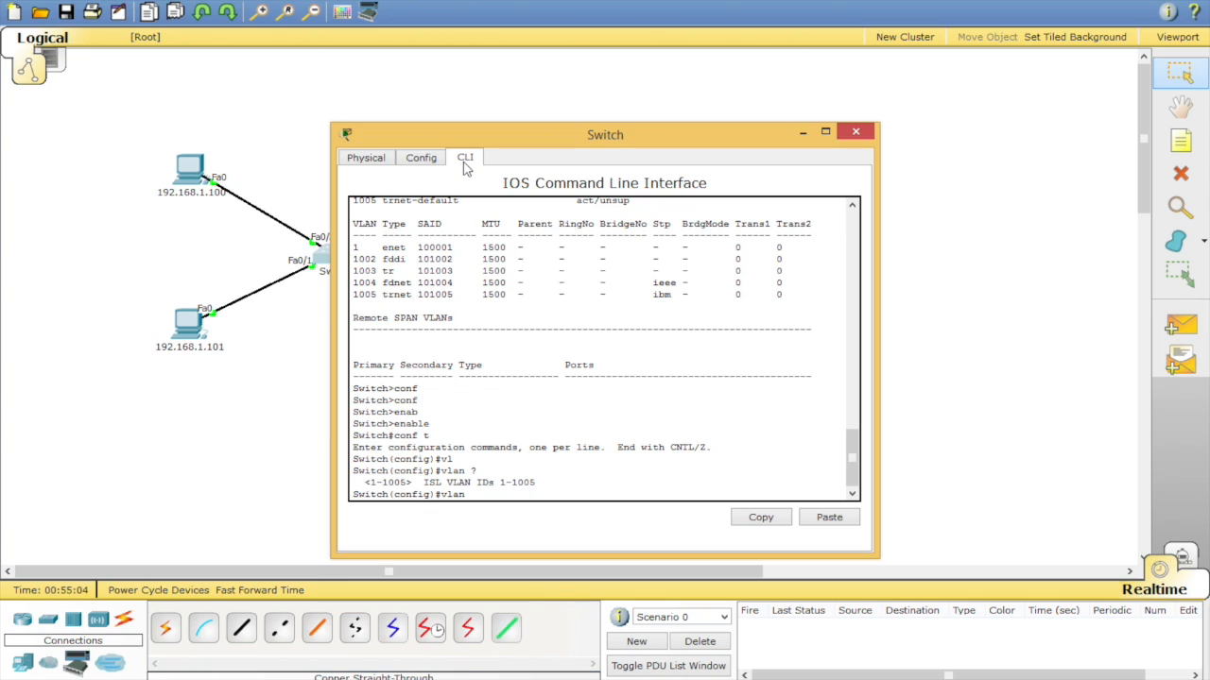
text(5)
key(Return)
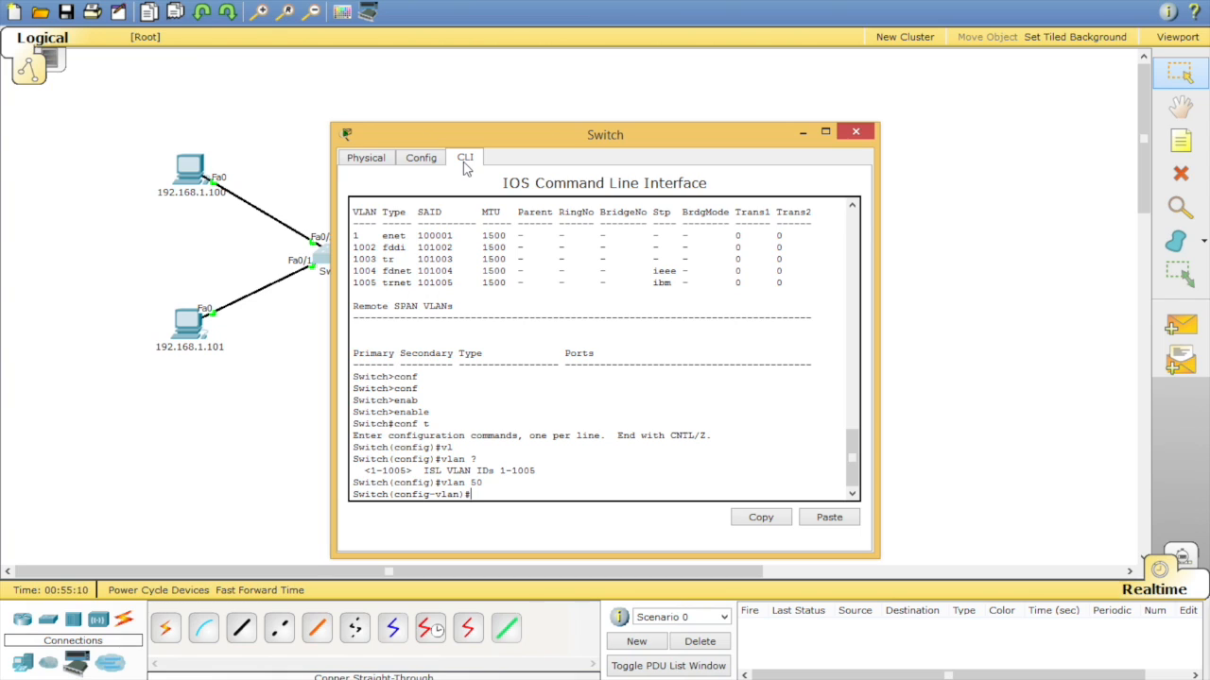
List the available VLAN configuration commands and name VLAN 50 student
text(?)
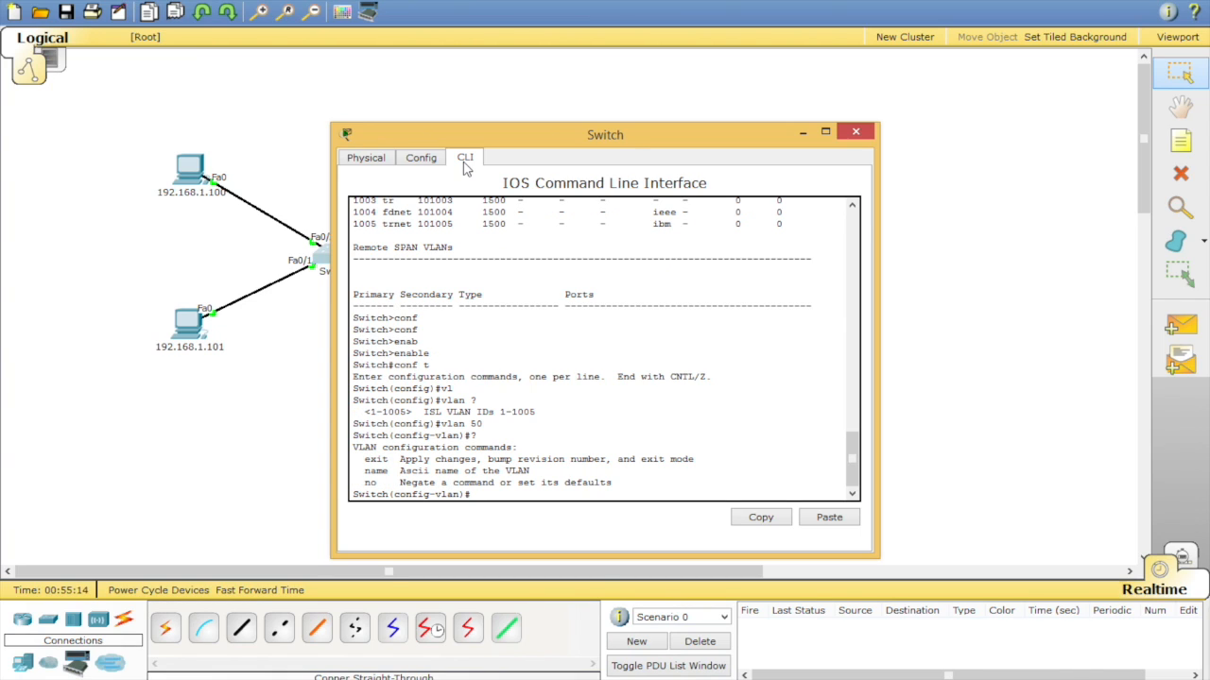
text(nam)
key(Tab)
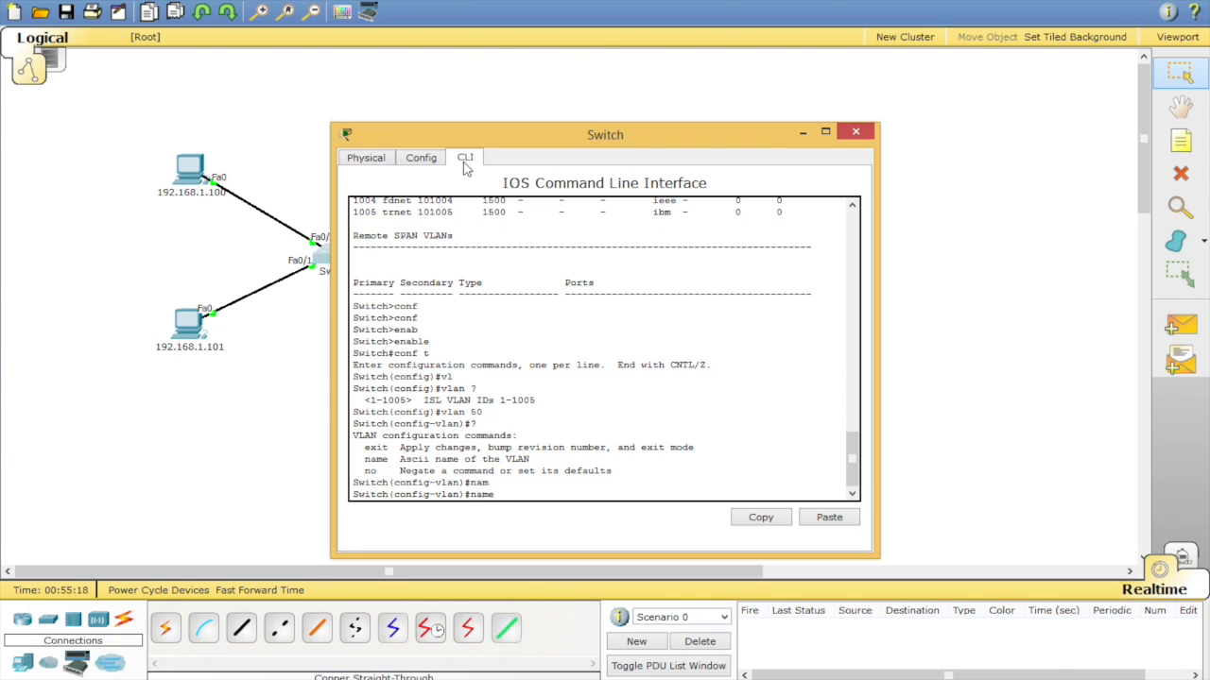
text(student)
key(Return)
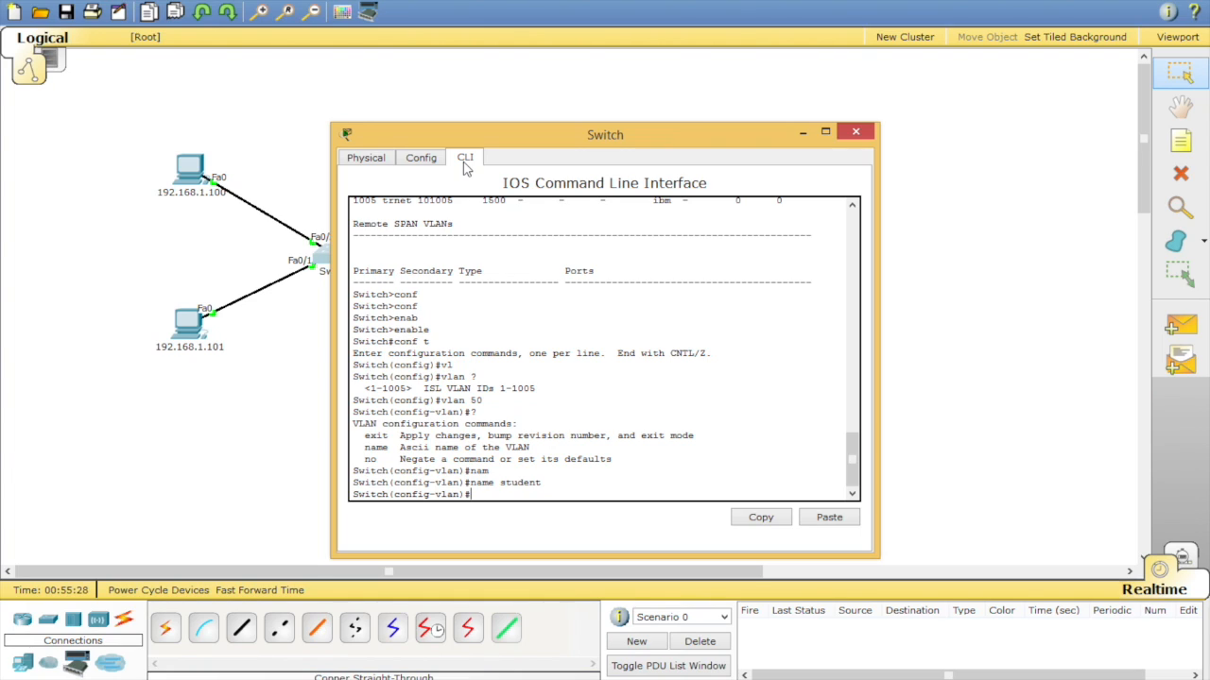
Create VLAN 99 and name it mgt
text(vlan 99)
key(Return)
text(nam)
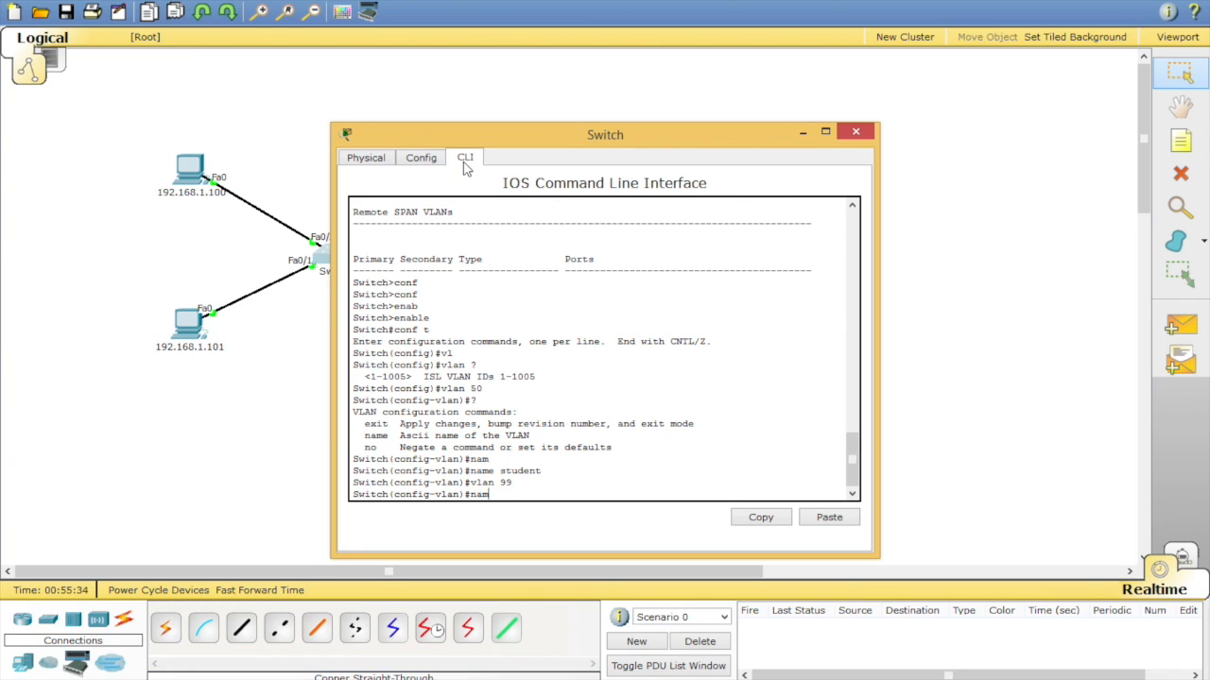
text(e ;)
text(gt)
key(BackSpace)
key(BackSpace)
text(mgt)
key(Return)
Exit configuration back to privileged mode and run show vlan
text(exit)
key(Return)
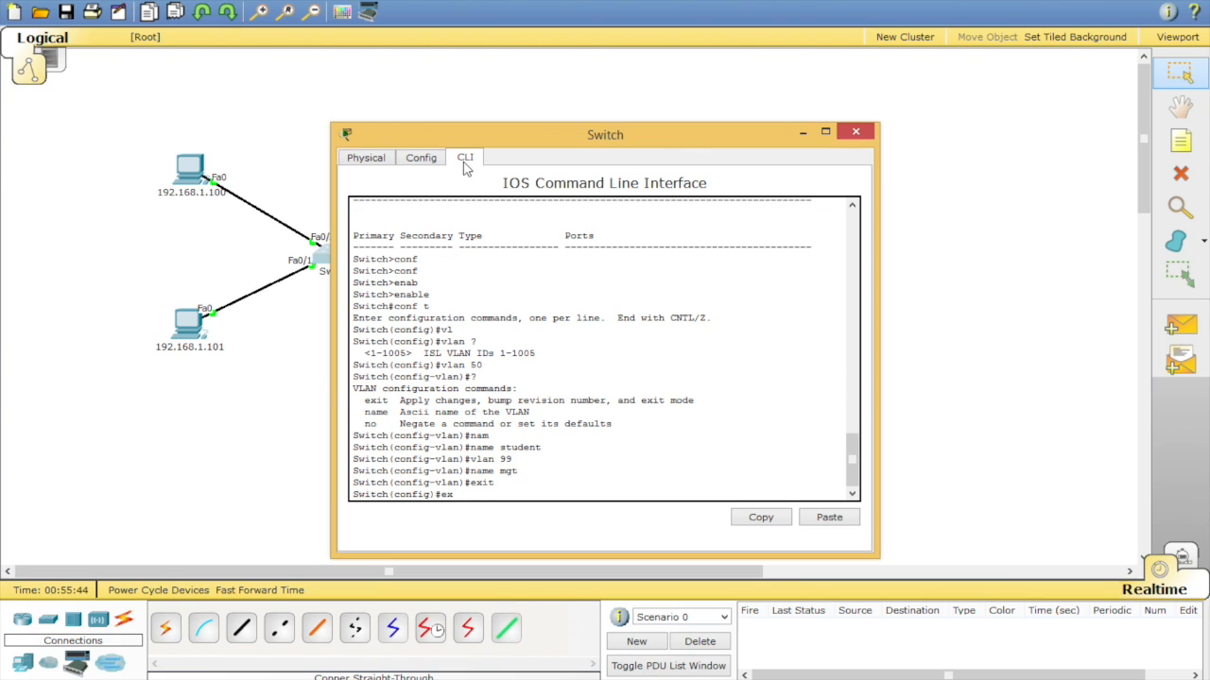
text(exit)
key(Return)
text(sh)
key(Tab)
text(vla)
key(Tab)
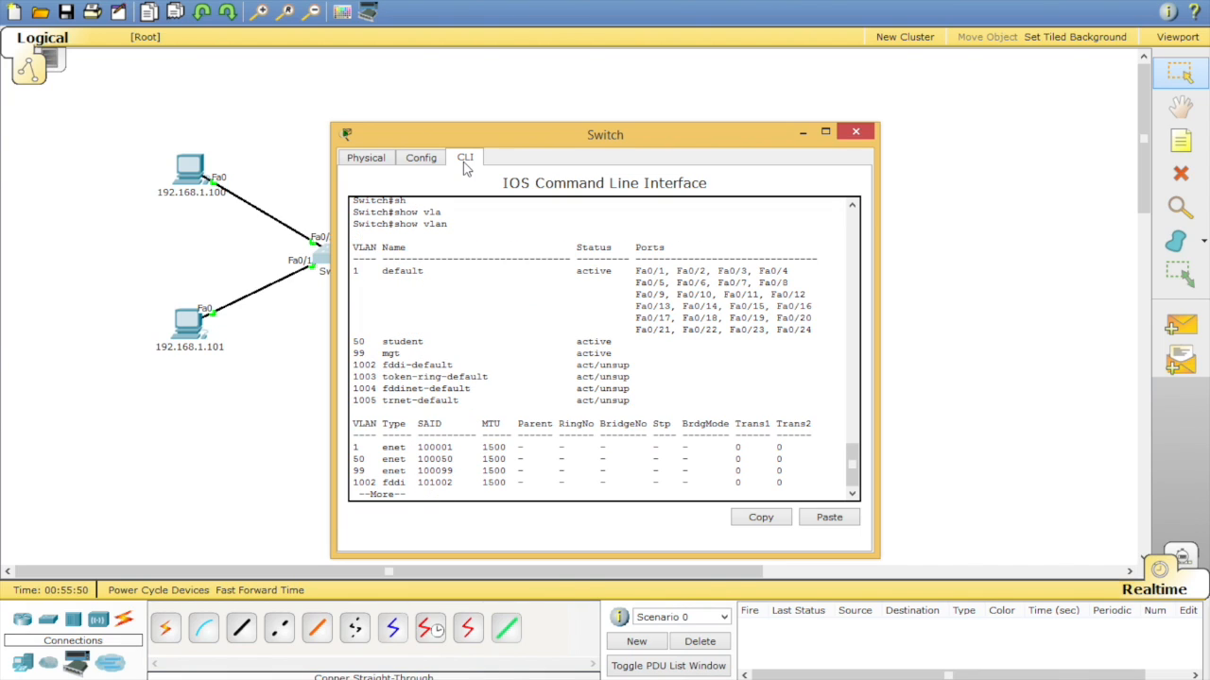
Examine the IDs, names and status of the student and mgt VLANs and the default VLAN's ports, then close the switch window
drag(365, 340, 352, 341)
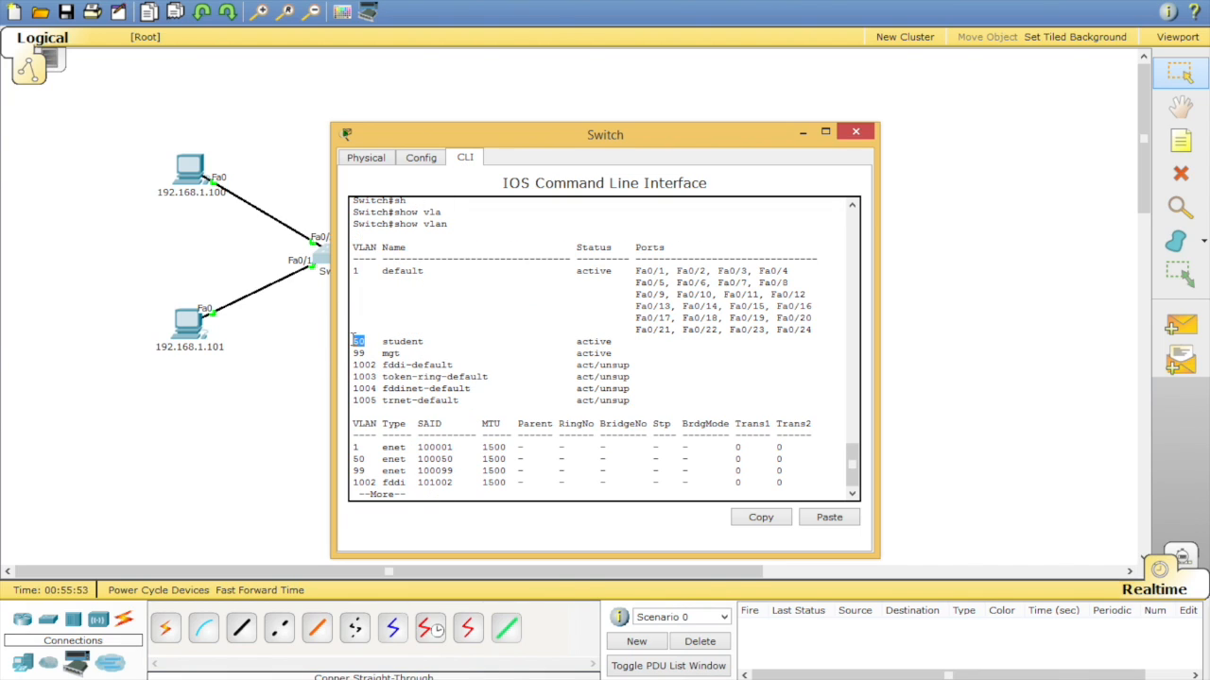
double_click(404, 345)
click(362, 356)
double_click(401, 357)
drag(624, 344, 575, 358)
click(584, 355)
double_click(583, 354)
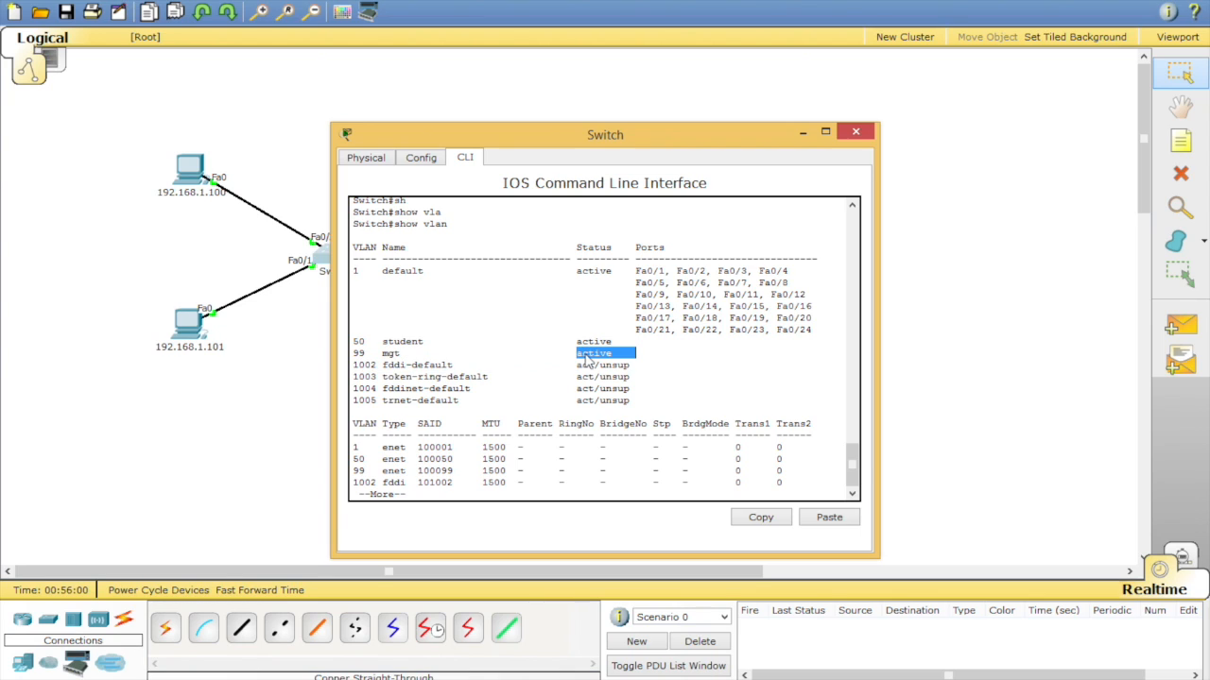
drag(632, 272, 812, 330)
click(813, 330)
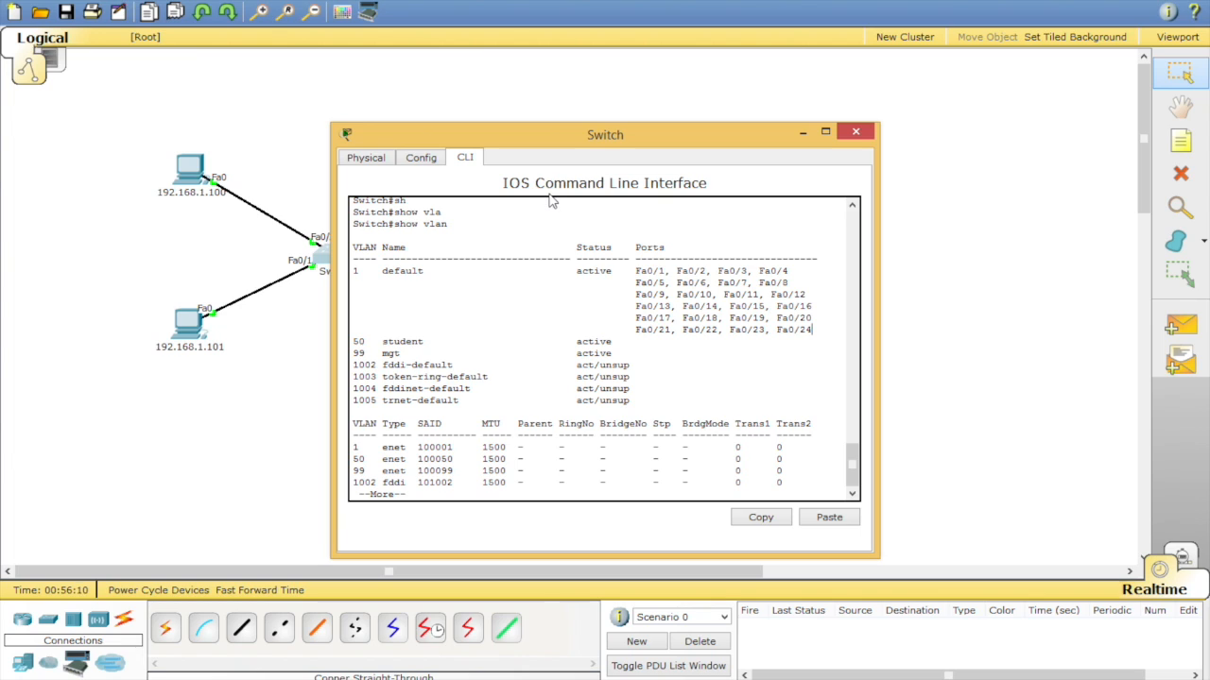
click(855, 131)
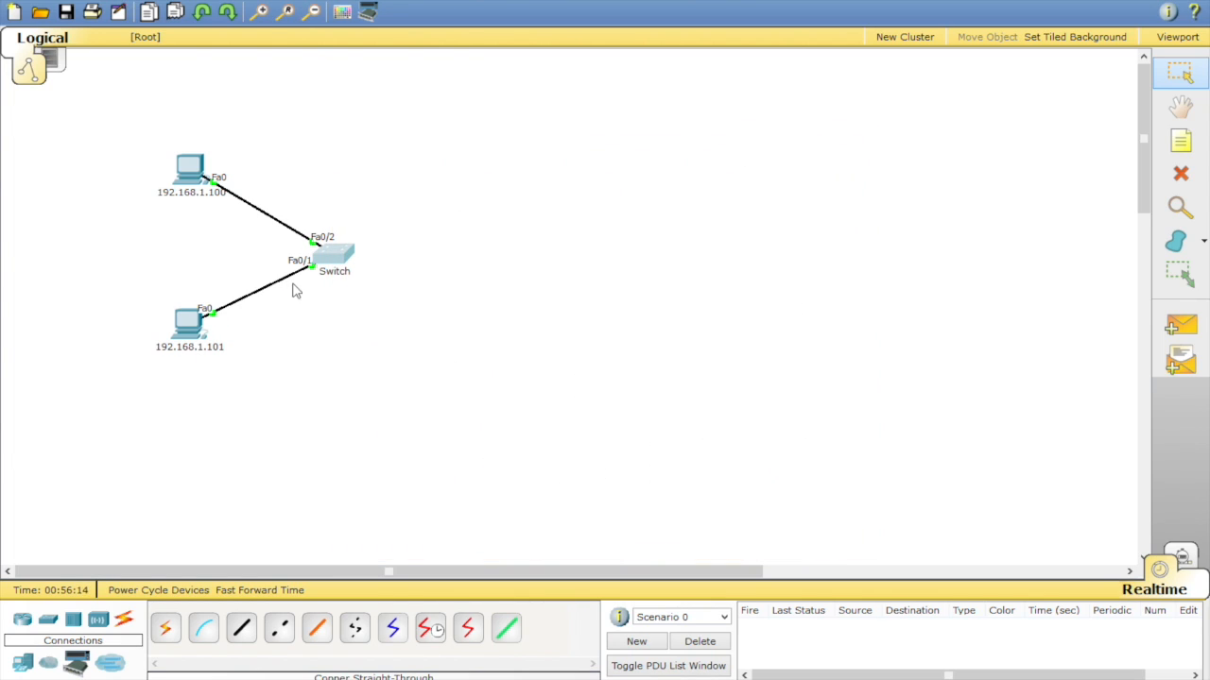
Reopen the switch's command line interface, quit the paged VLAN listing, and close the window again
click(338, 259)
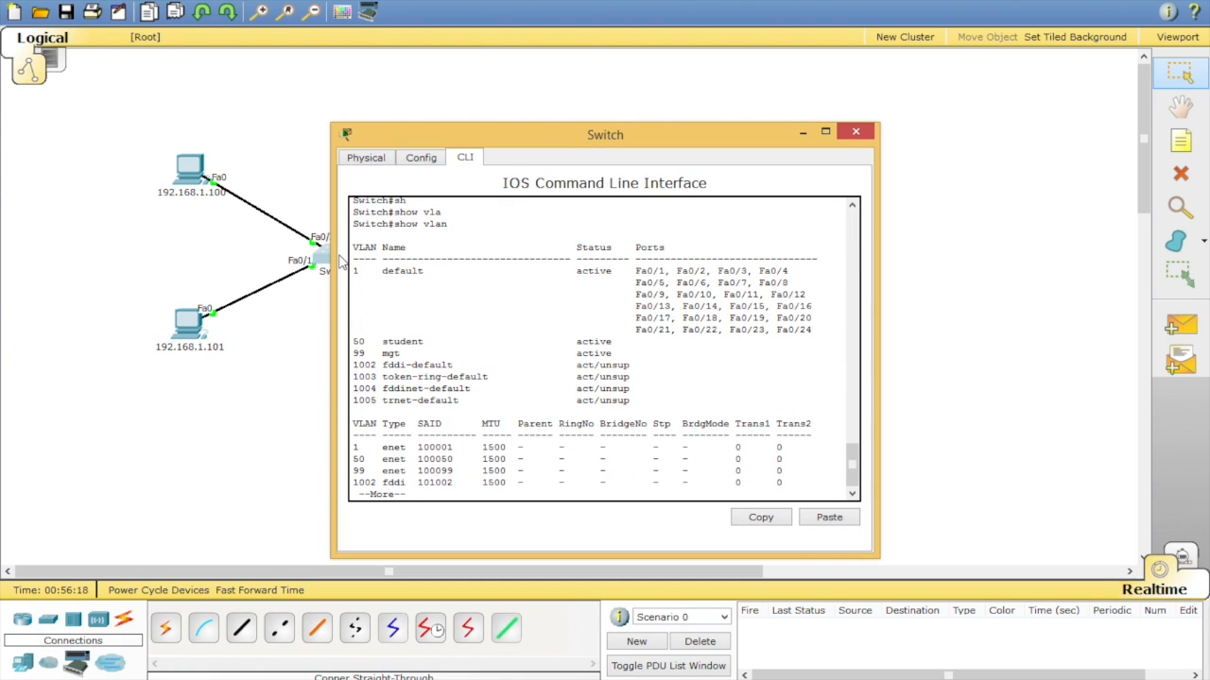
text(exit)
key(Return)
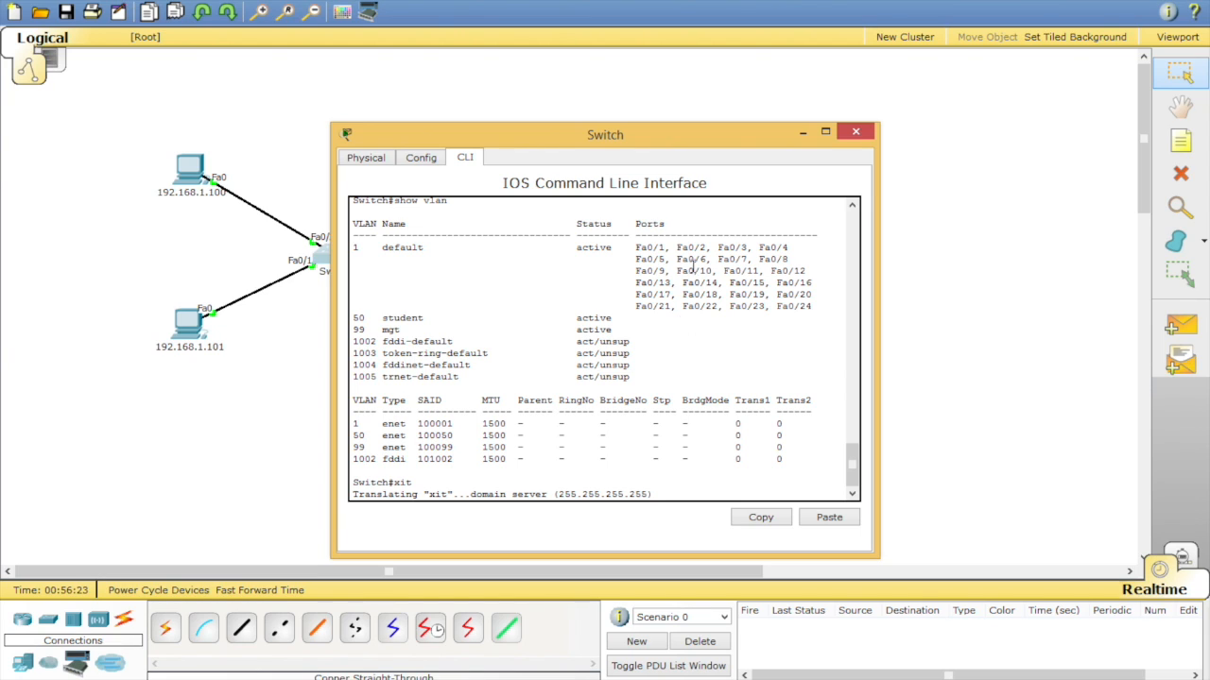
click(368, 162)
click(464, 163)
click(858, 135)
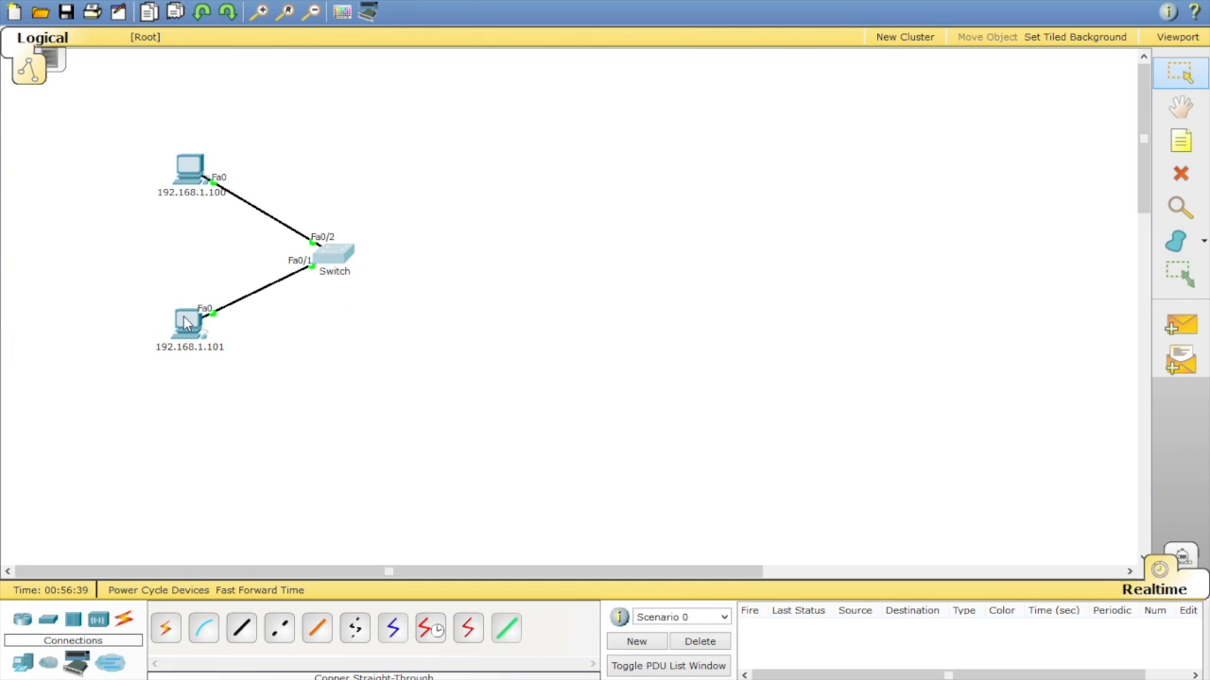
Spread the two PCs apart beside the switch, moving 192.168.1.101 slightly lower and 192.168.1.100 slightly higher
drag(173, 327, 193, 353)
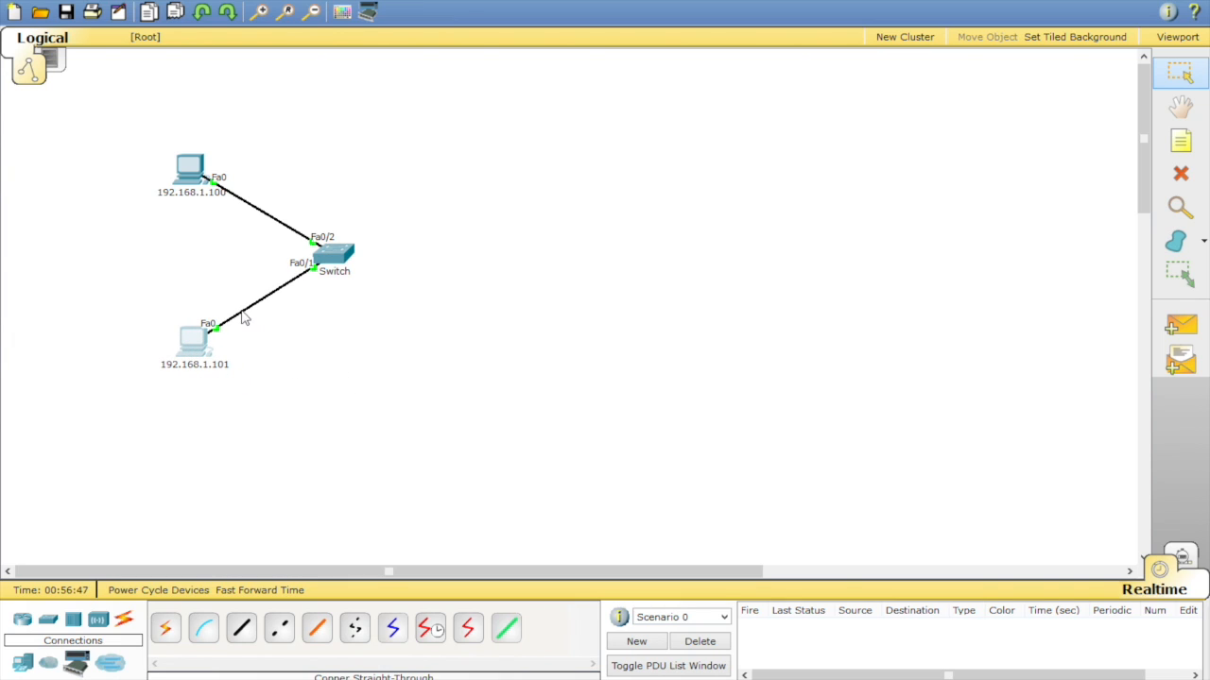
drag(193, 173, 323, 123)
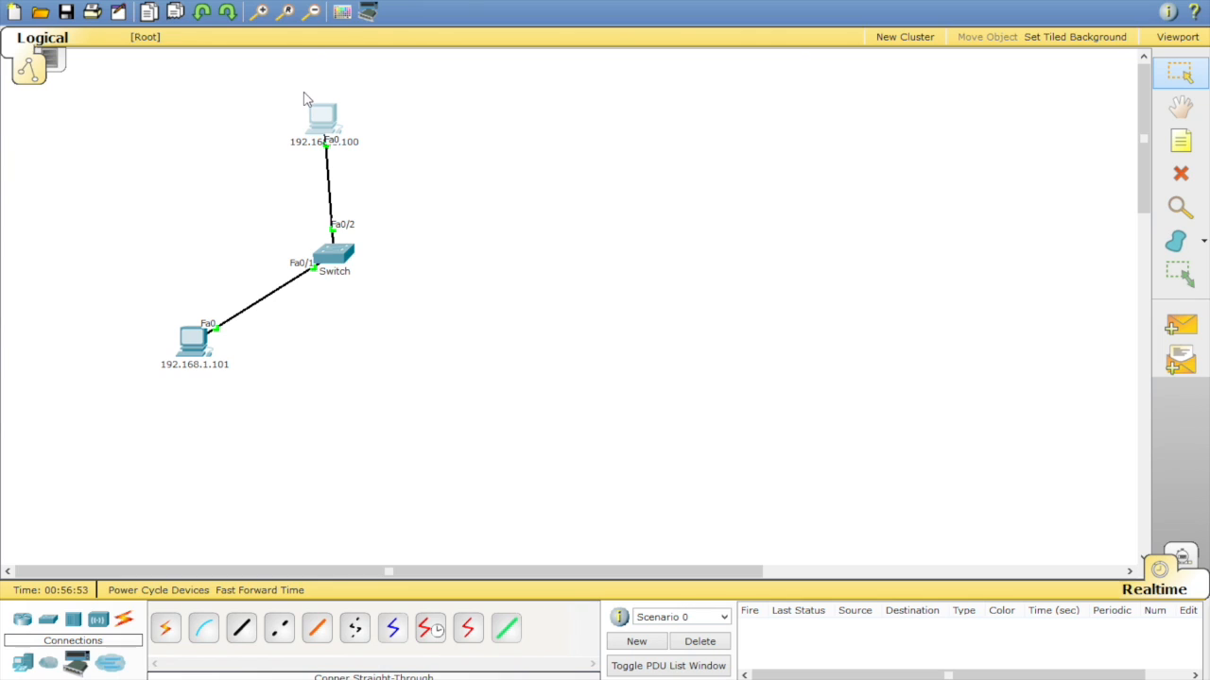
drag(322, 104, 199, 127)
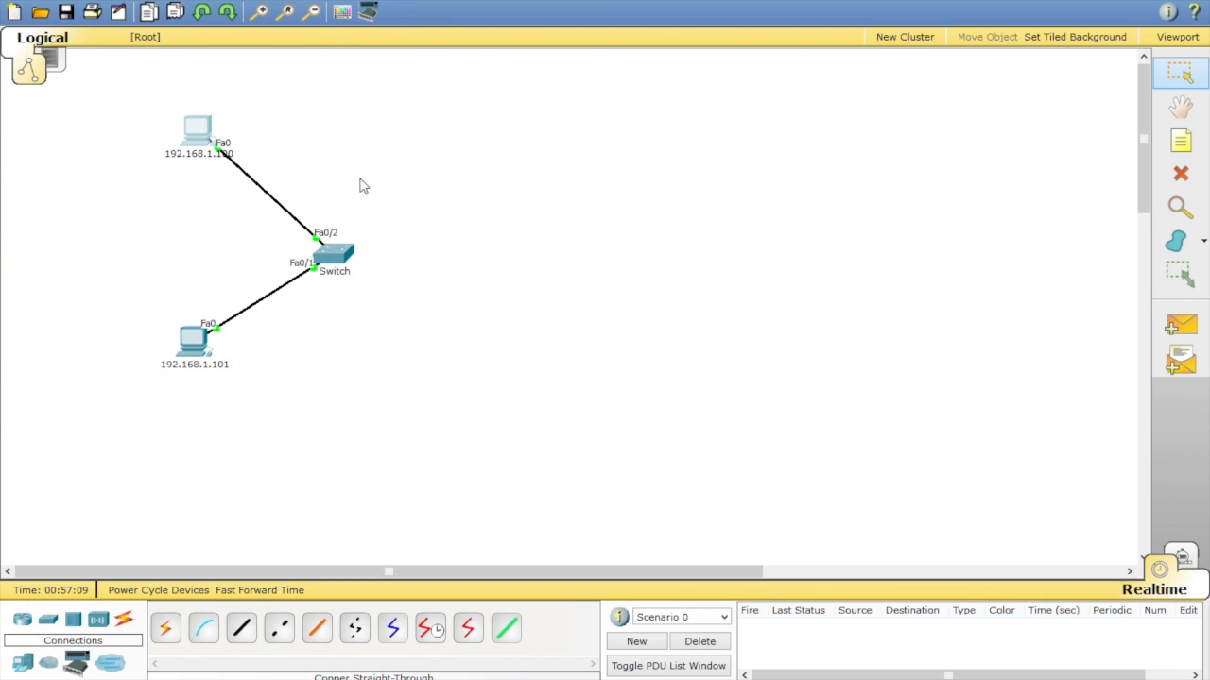
Reopen the switch's command line interface and enter global configuration mode with conf t
click(331, 250)
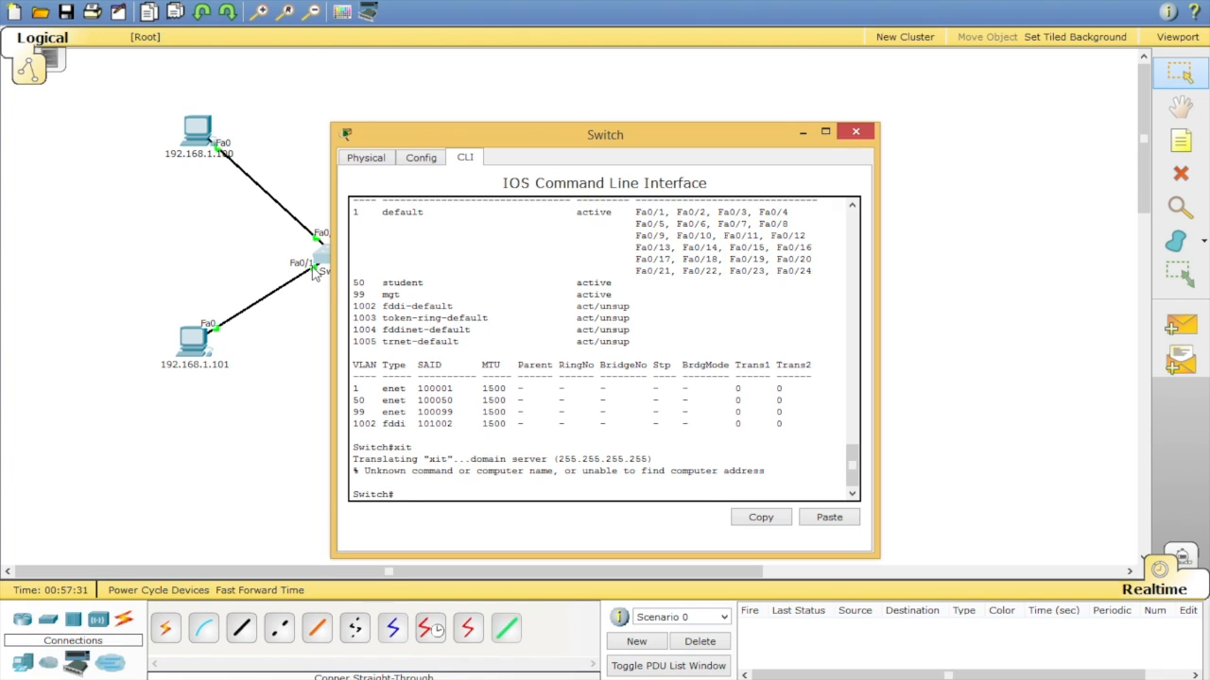
text(inter)
key(Tab)
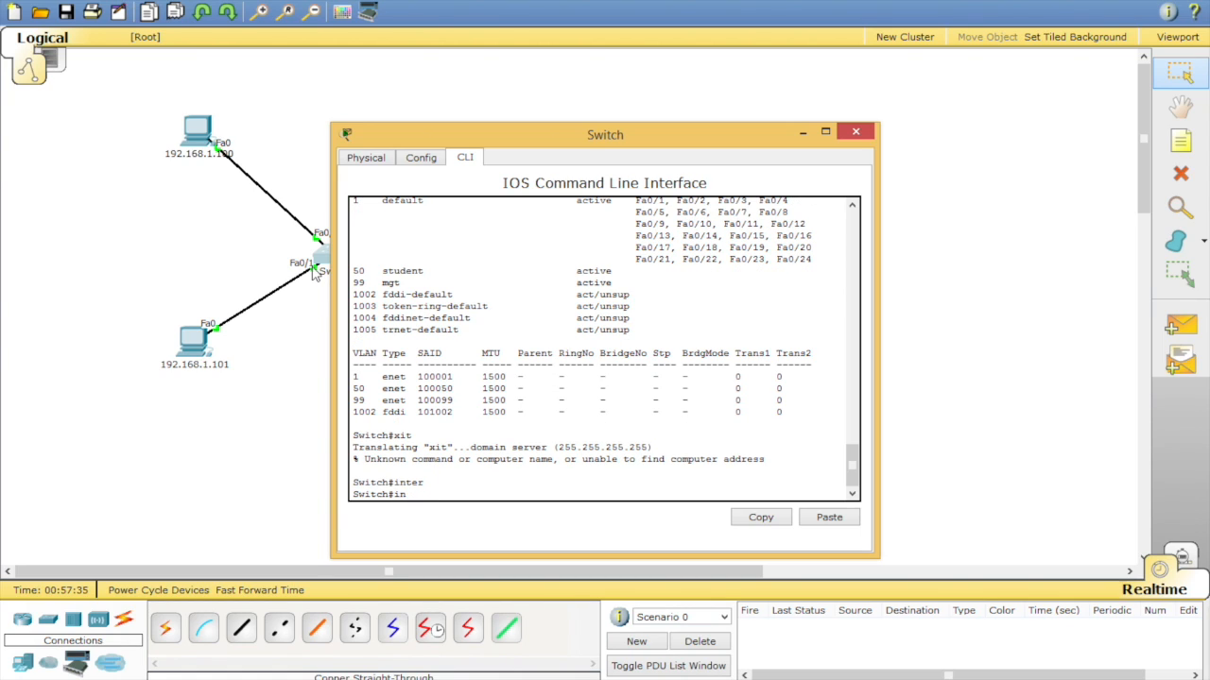
text(t)
key(Return)
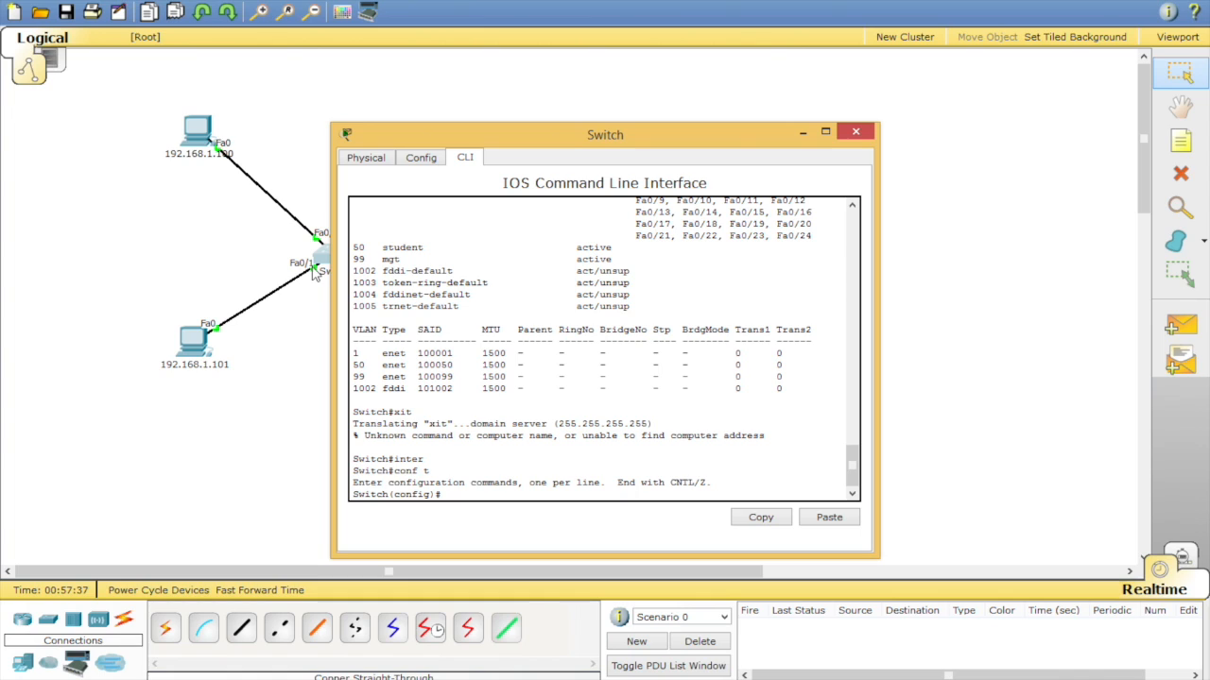
Enter interface configuration for fastEthernet 0/1 and list the available interface commands
text(inter)
key(Tab)
text(fa)
key(Tab)
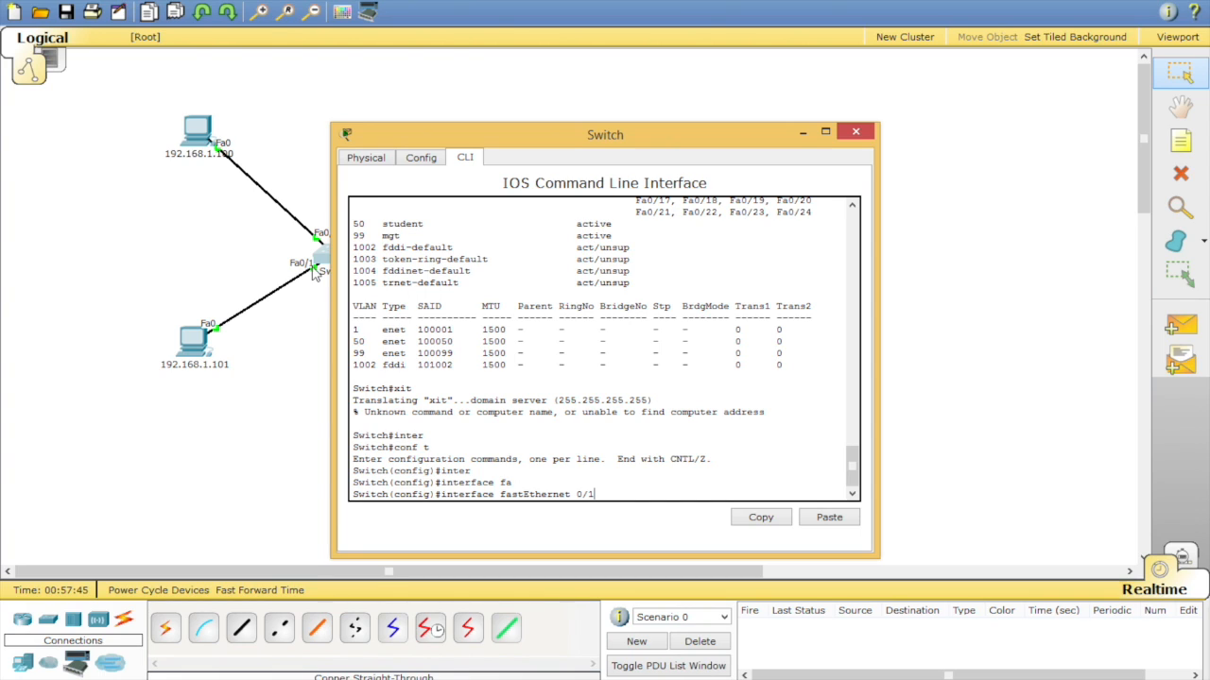
key(Return)
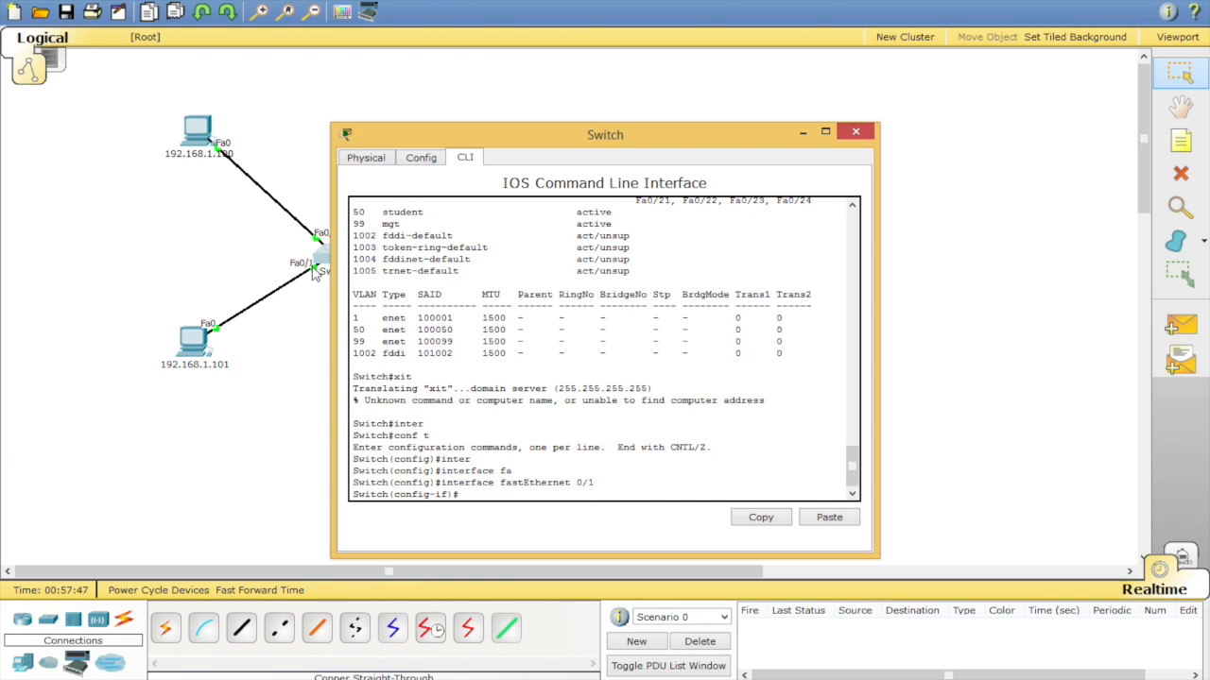
text(?)
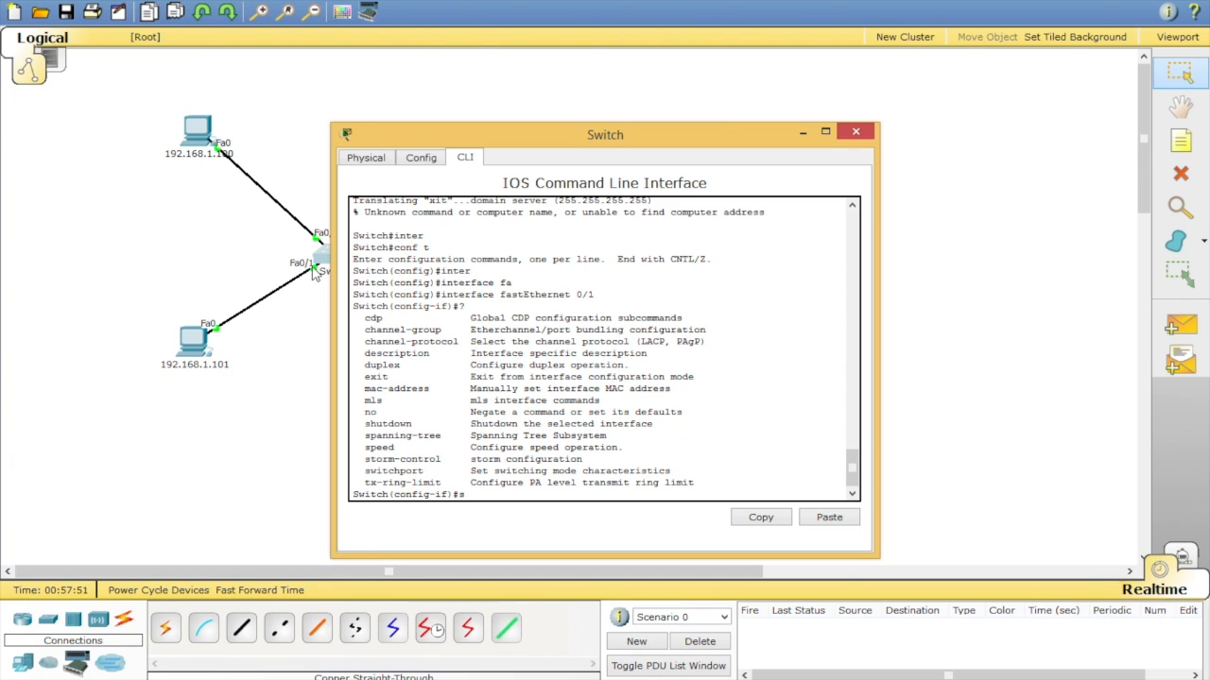
Set interface fastEthernet 0/1 to access mode with switchport mode access
text(sw)
key(Tab)
text(mo)
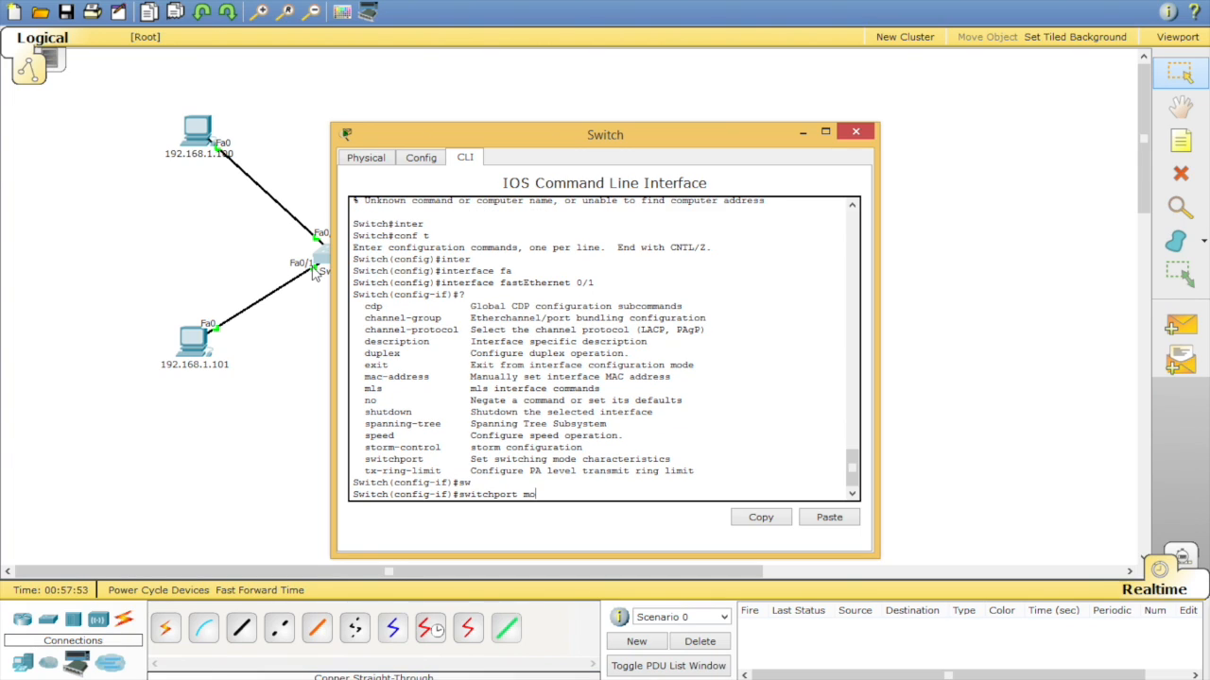
text(d)
key(Tab)
text(acc)
key(Tab)
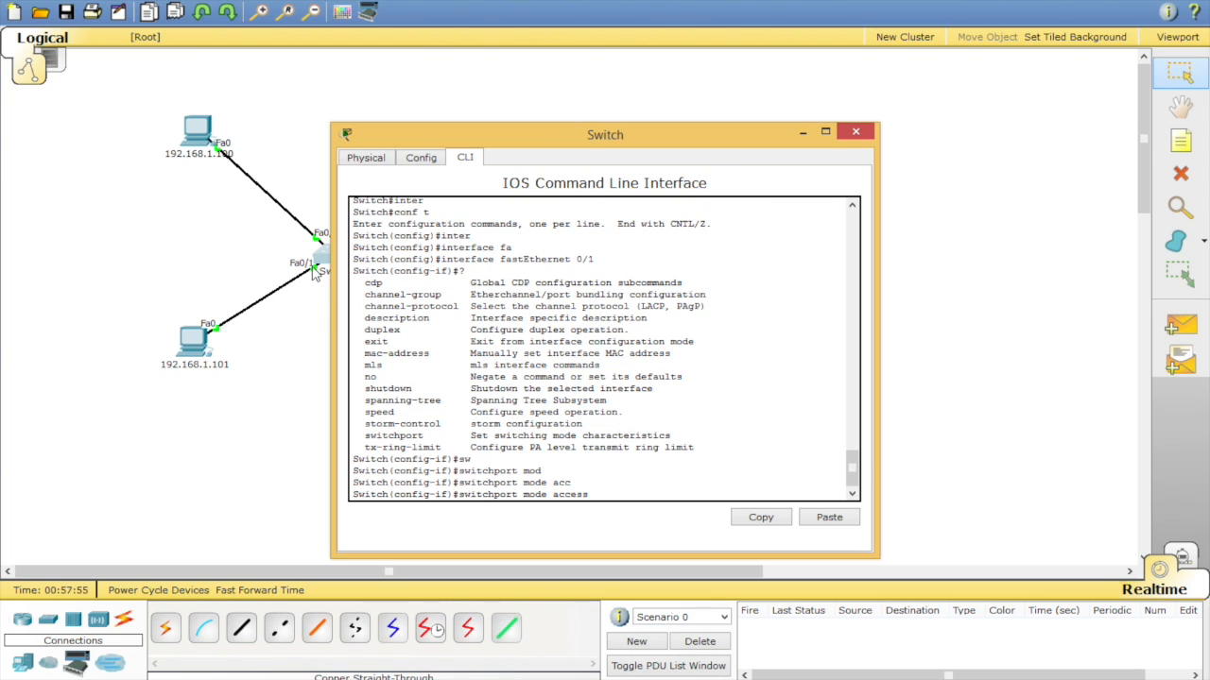
key(Return)
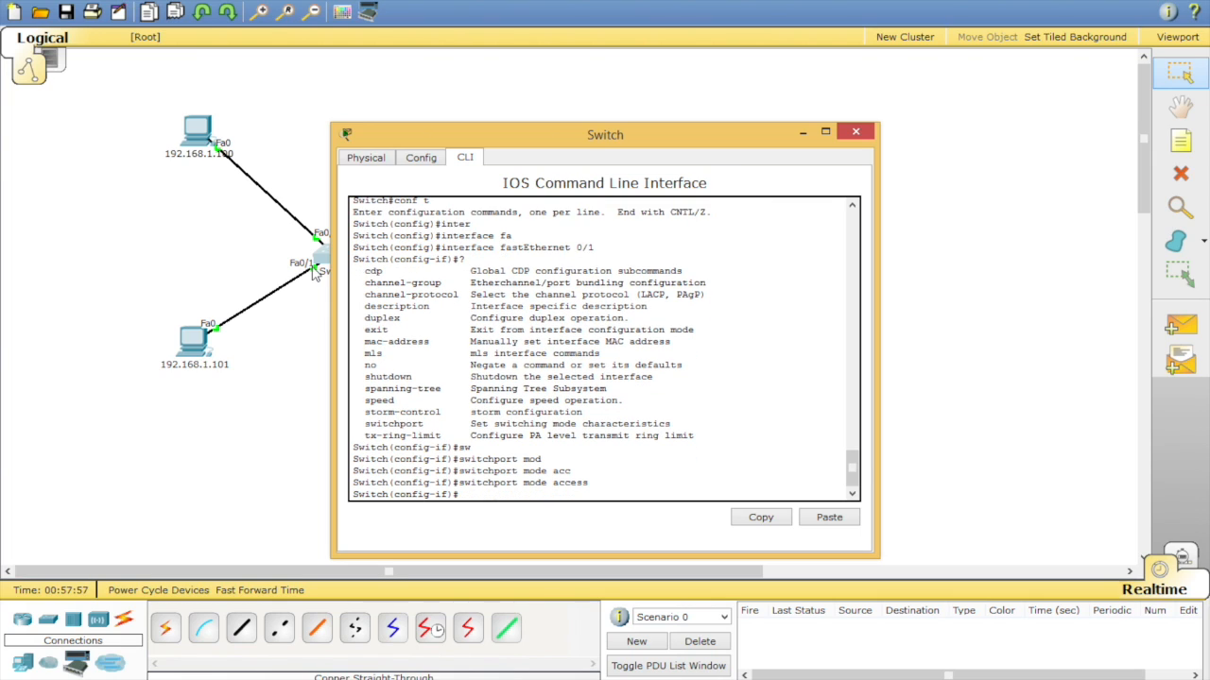
Assign interface fastEthernet 0/1 to VLAN 50 with switchport access vlan 50
text(sw)
key(Tab)
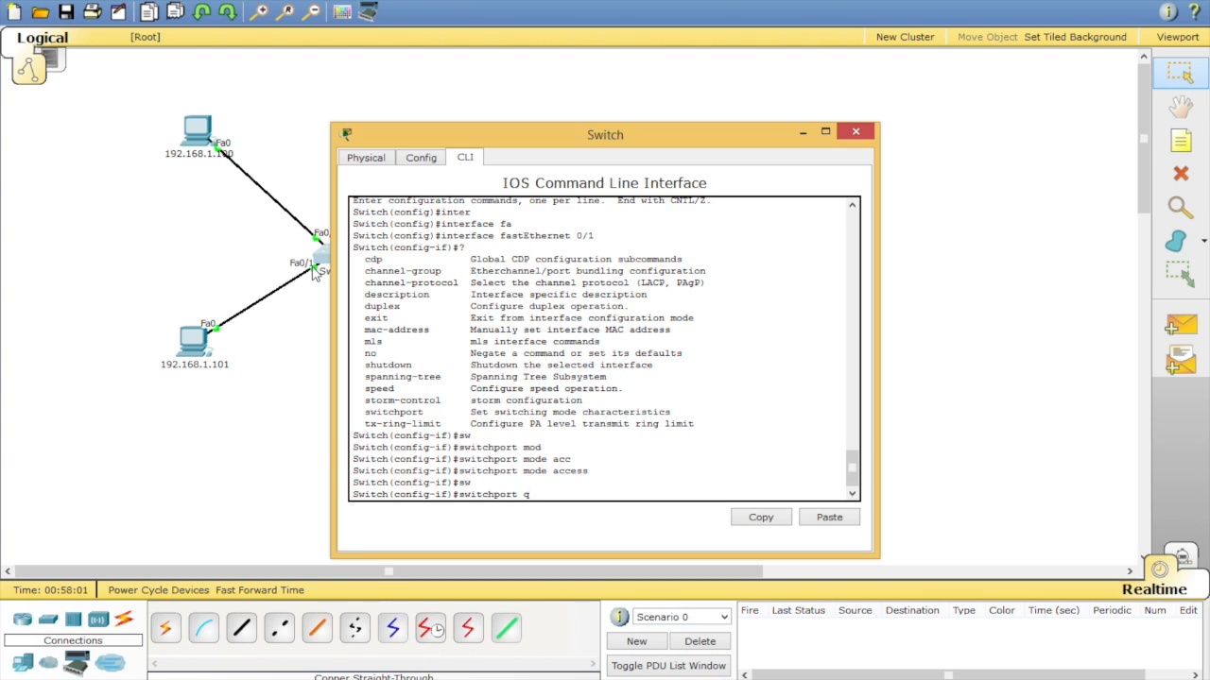
text(acc)
key(Tab)
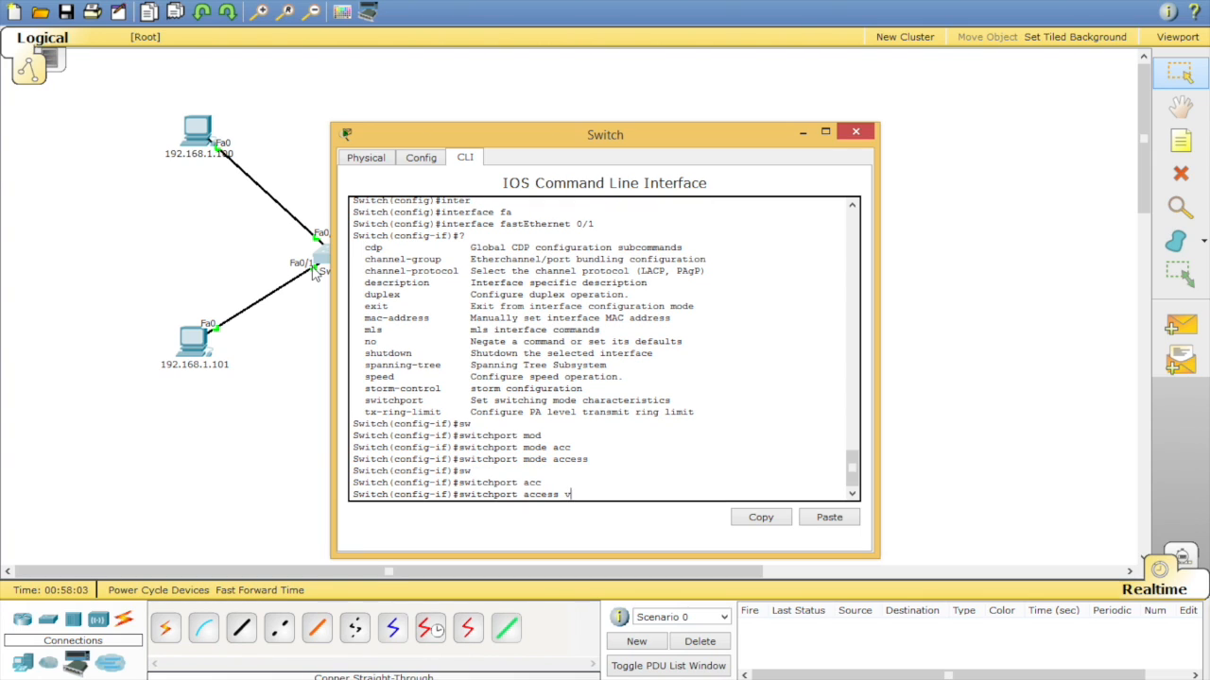
text(vla)
key(Tab)
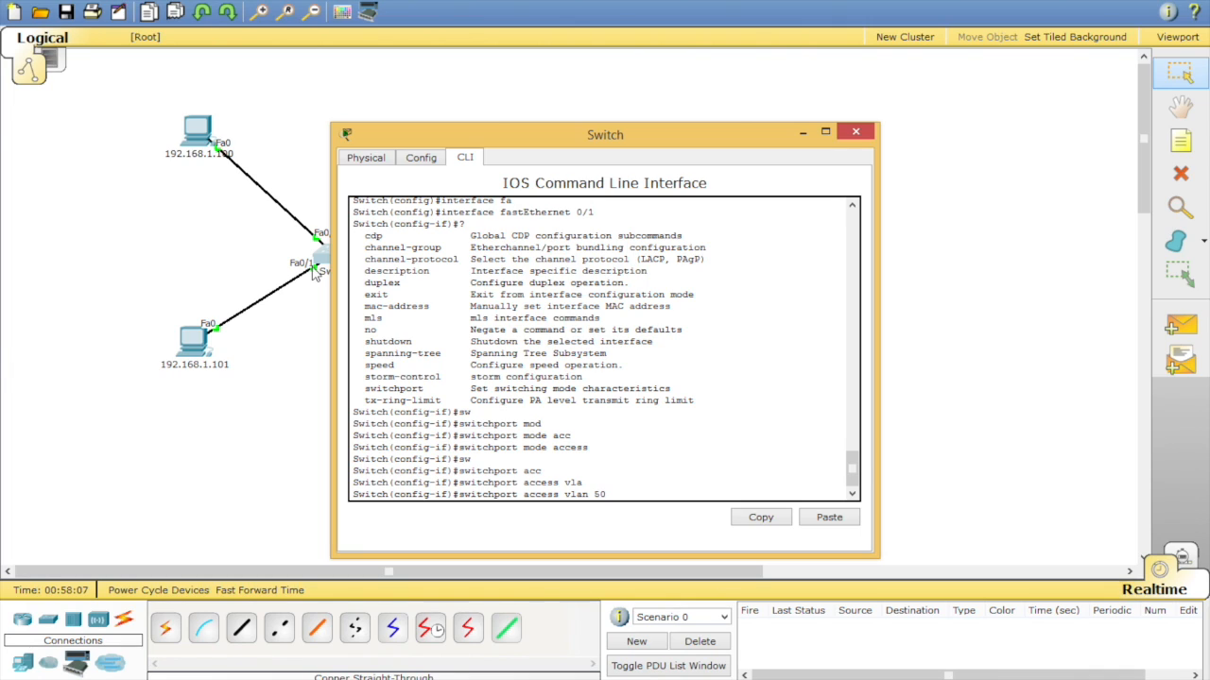
key(Return)
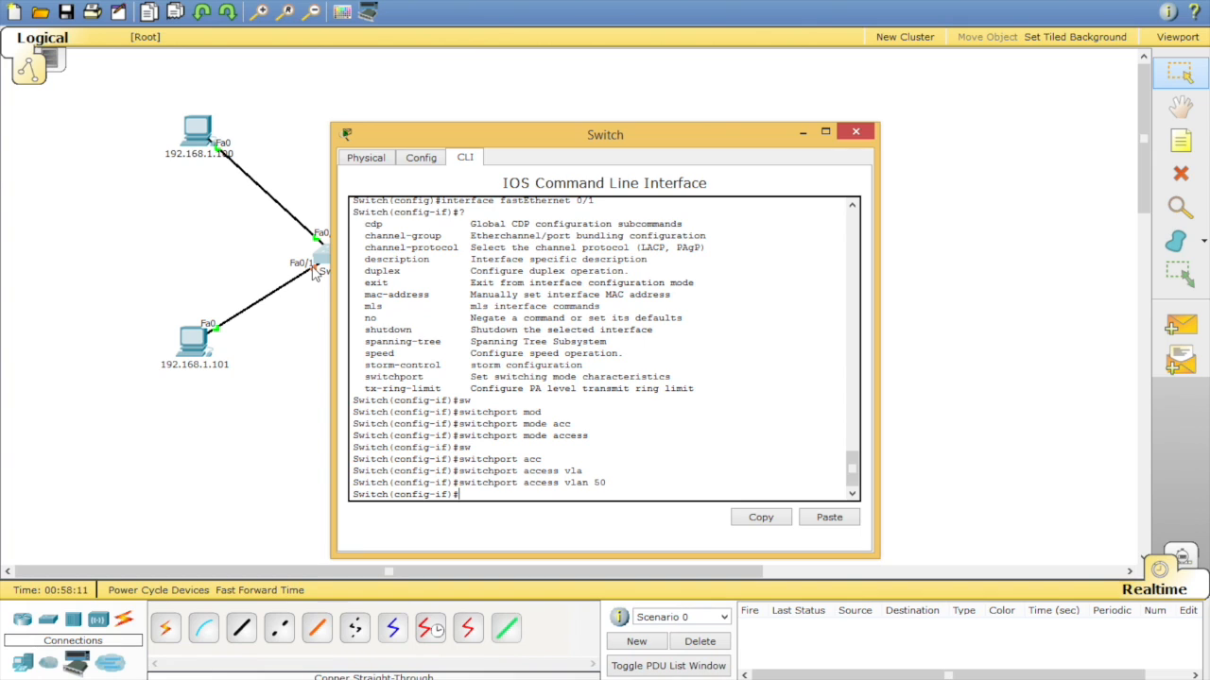
Exit the fastEthernet 0/1 interface configuration and re-enter privileged mode on the switch with enable
text(exit)
key(Return)
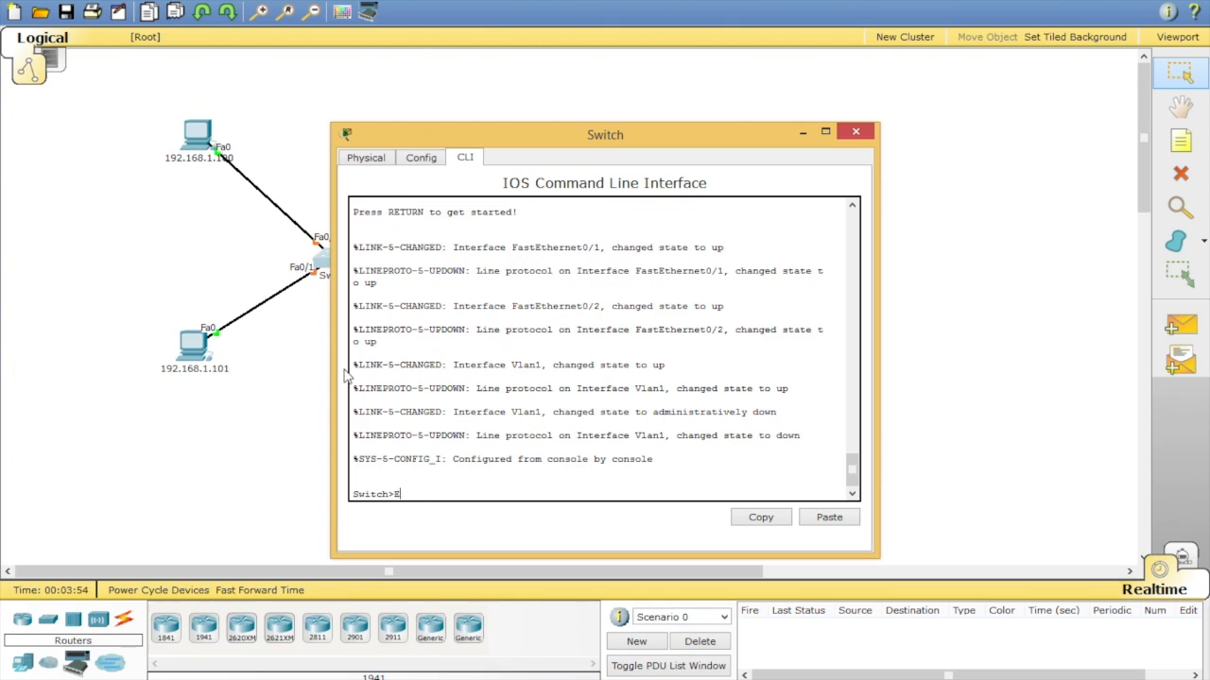
text(E)
text(NAna)
key(Tab)
key(Return)
Run show vlan on the switch and examine the student VLAN's number, status and assigned port
text(sh)
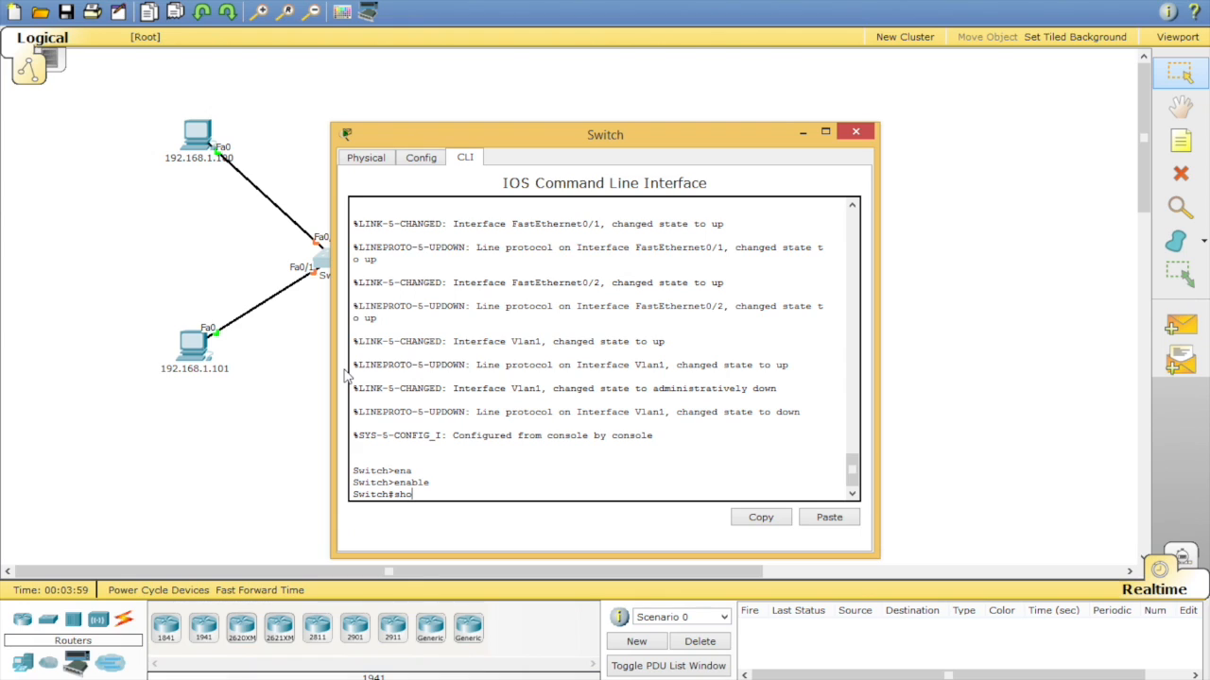
text(o)
key(Tab)
text(vl)
key(Tab)
key(Return)
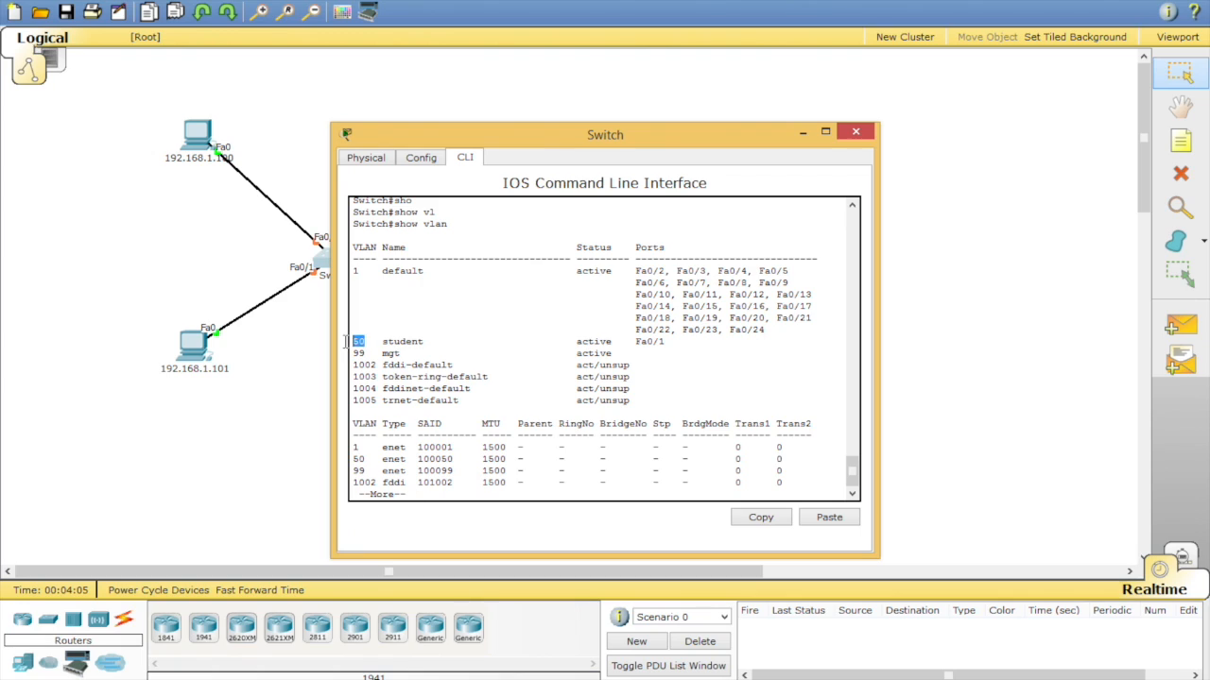
double_click(397, 343)
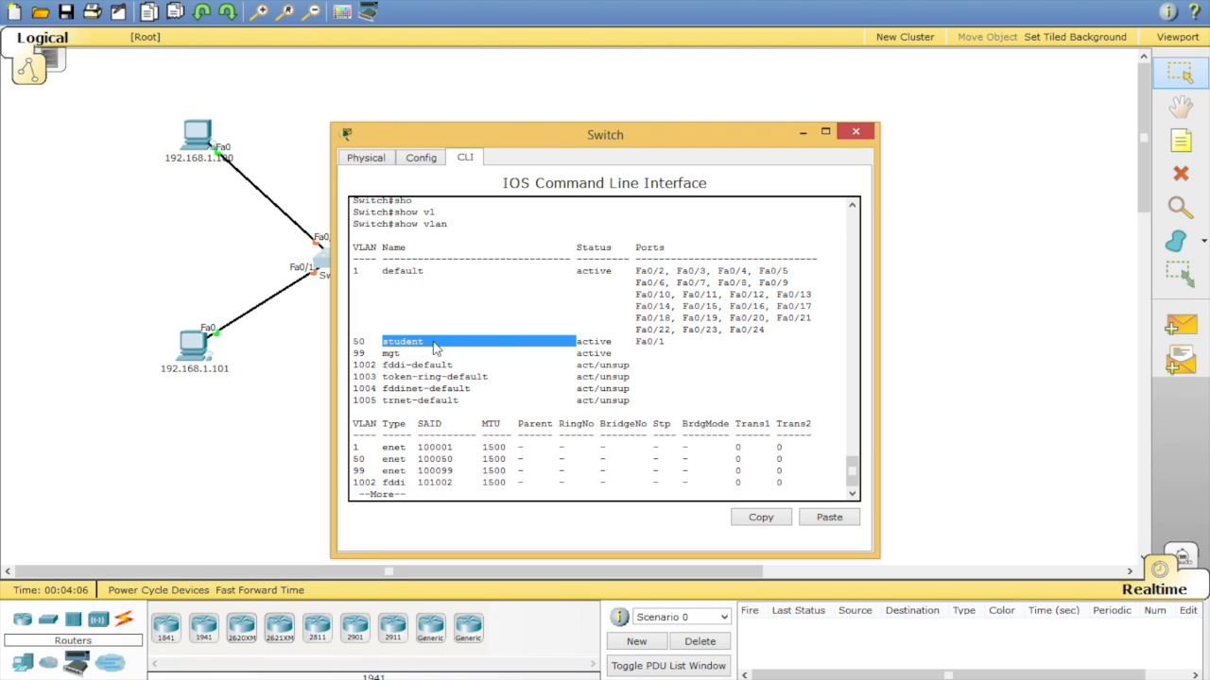
double_click(593, 344)
drag(666, 344, 638, 347)
drag(660, 133, 794, 105)
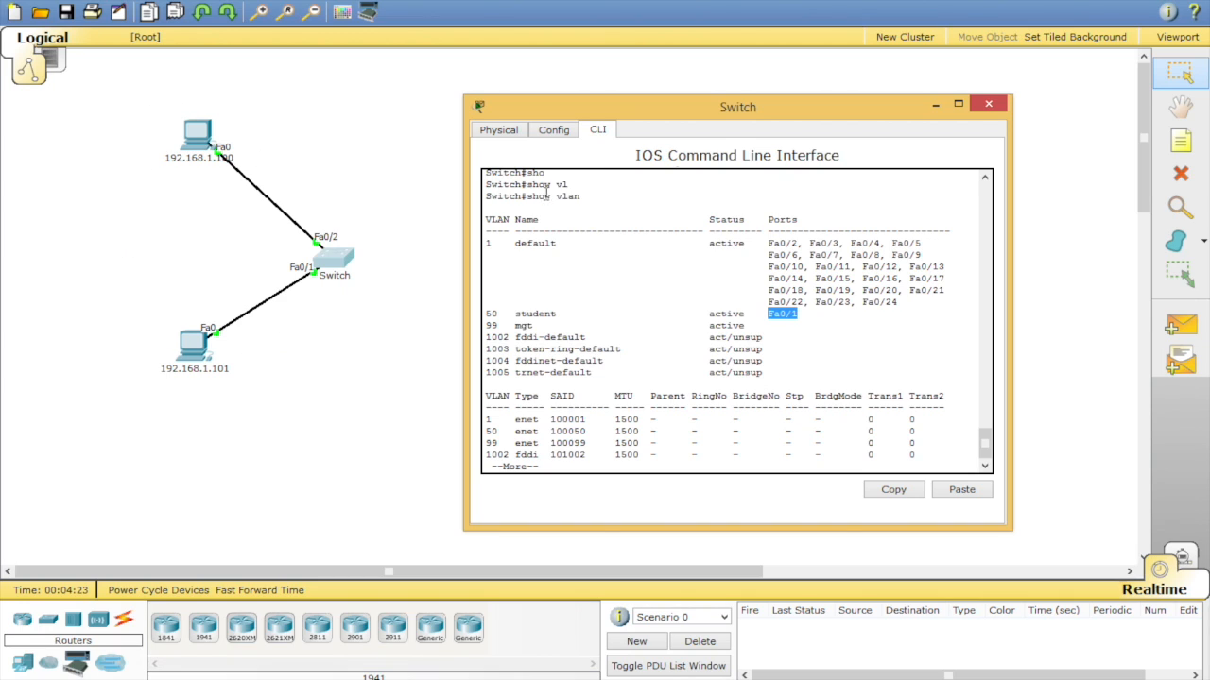
click(989, 105)
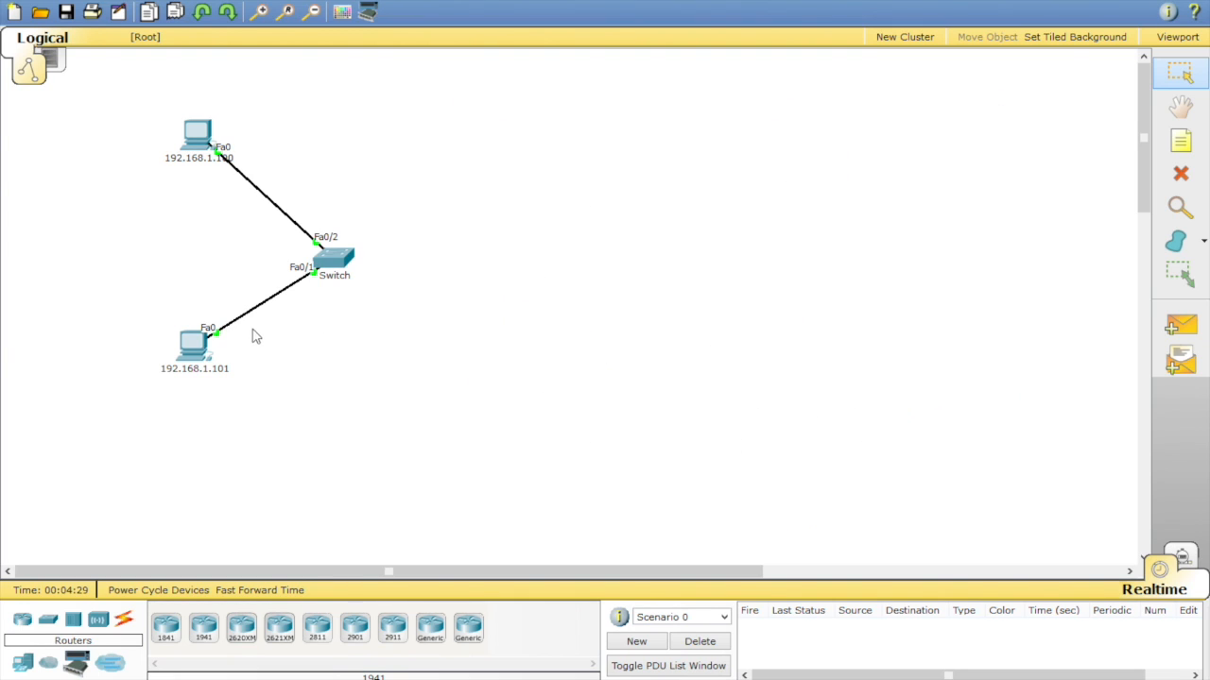
Ping 192.168.1.100 from the command prompt of PC 192.168.1.101 and check the replies
click(191, 342)
click(706, 218)
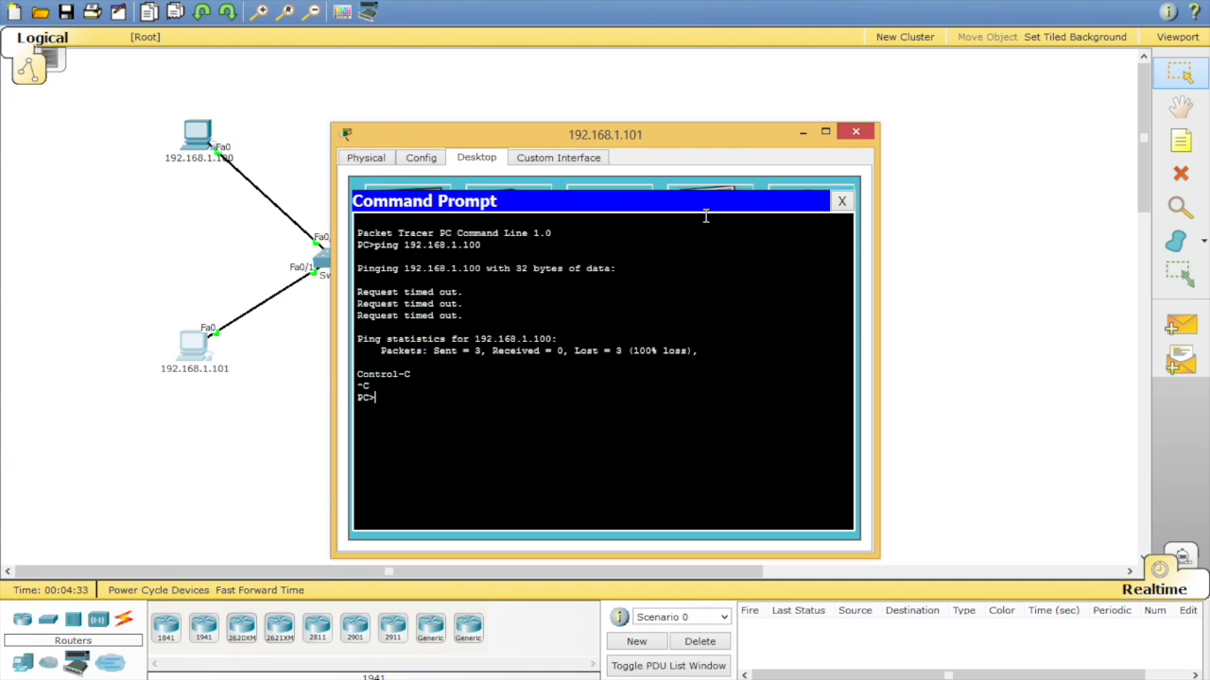
key(Up)
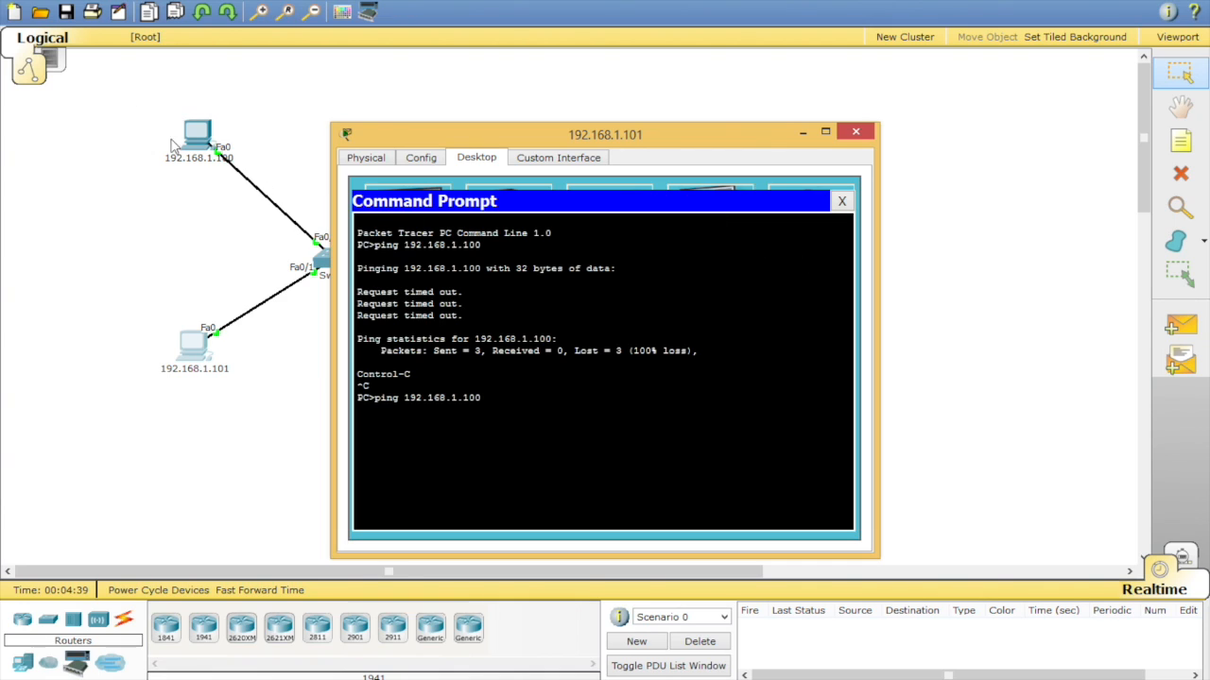
key(Return)
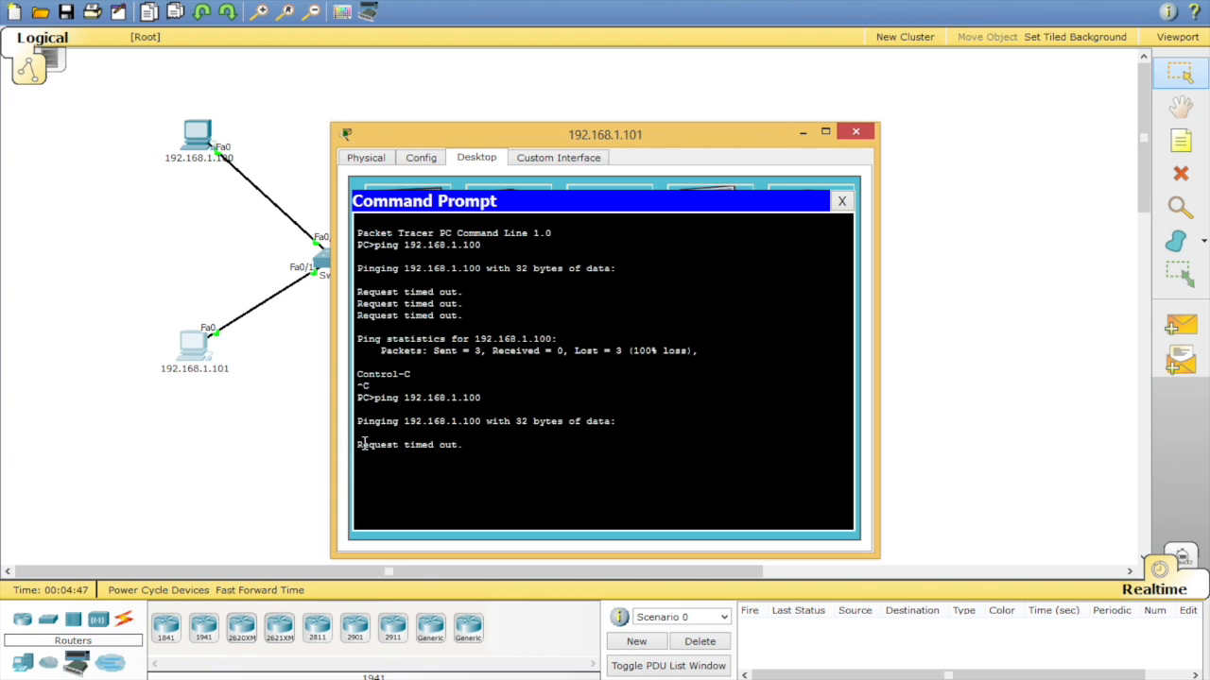
drag(357, 442, 458, 444)
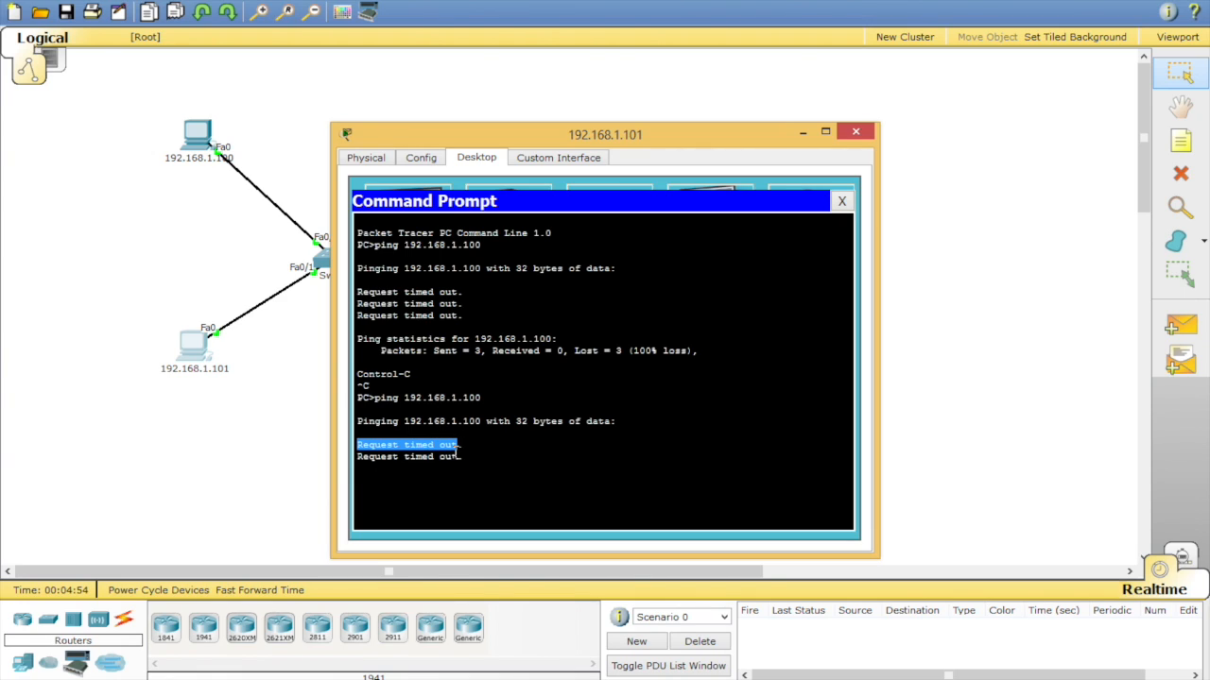
click(844, 201)
click(855, 132)
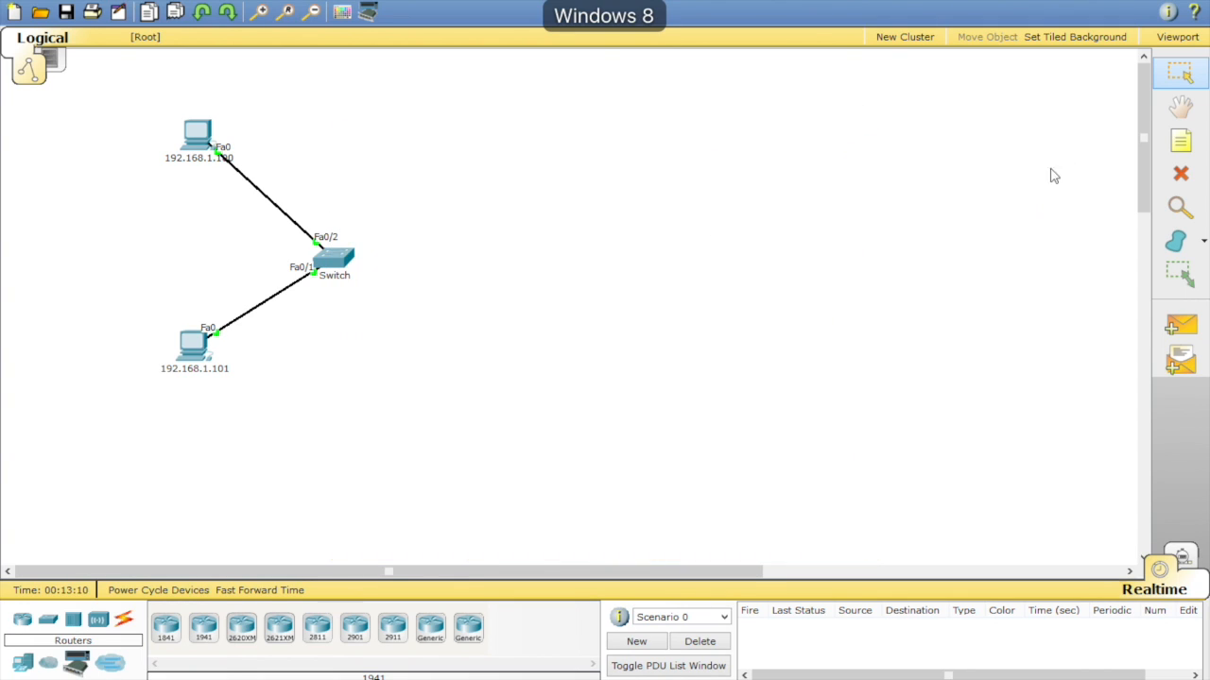
Add a note reading "Vlan 50" and place it beside the link between PC 192.168.1.101 and the switch
click(1180, 141)
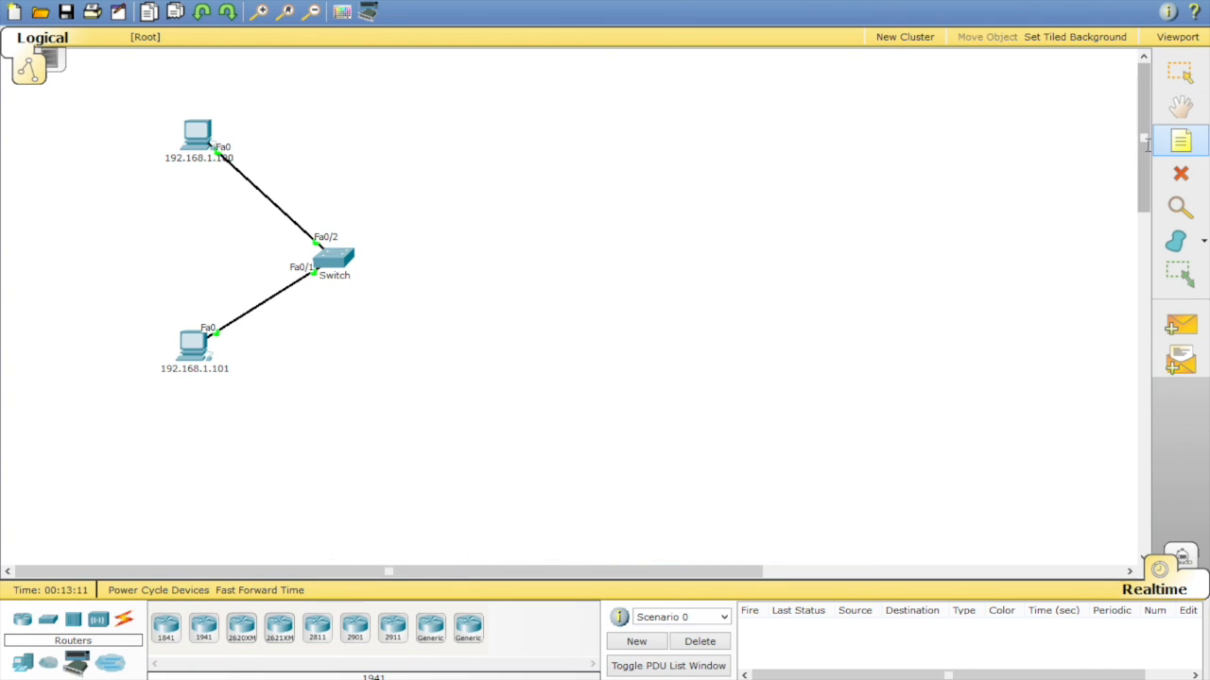
click(713, 179)
text(Vlqn)
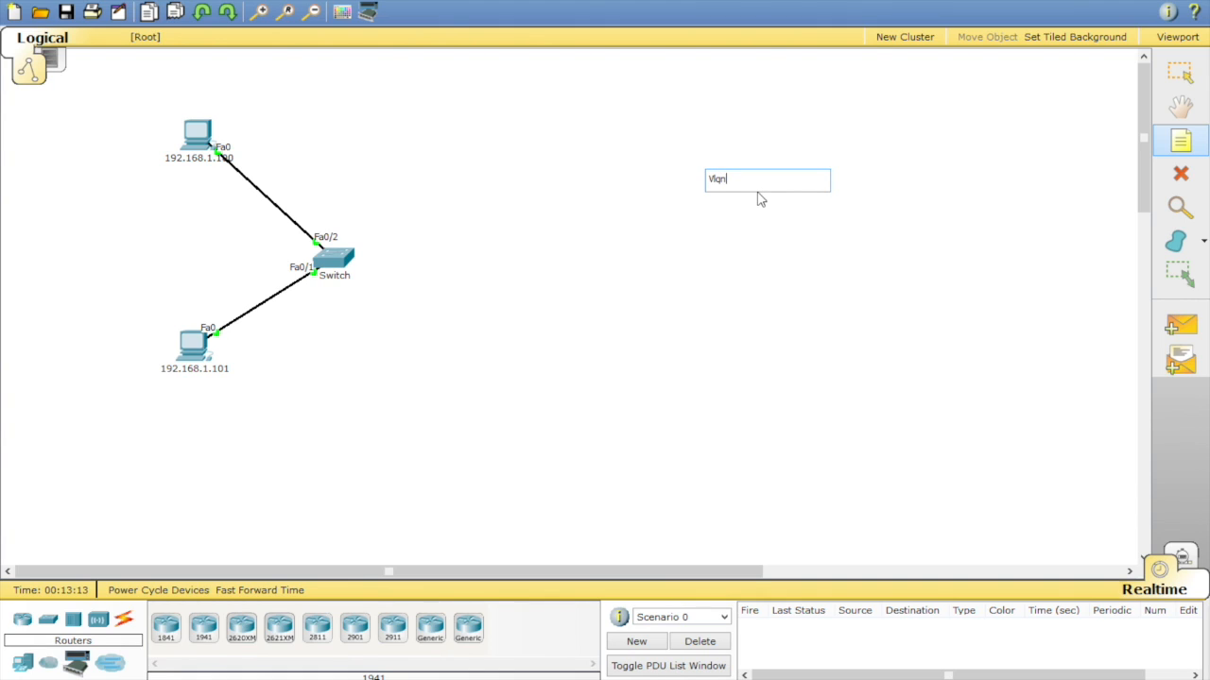
key(BackSpace)
key(BackSpace)
text(an 50)
click(823, 130)
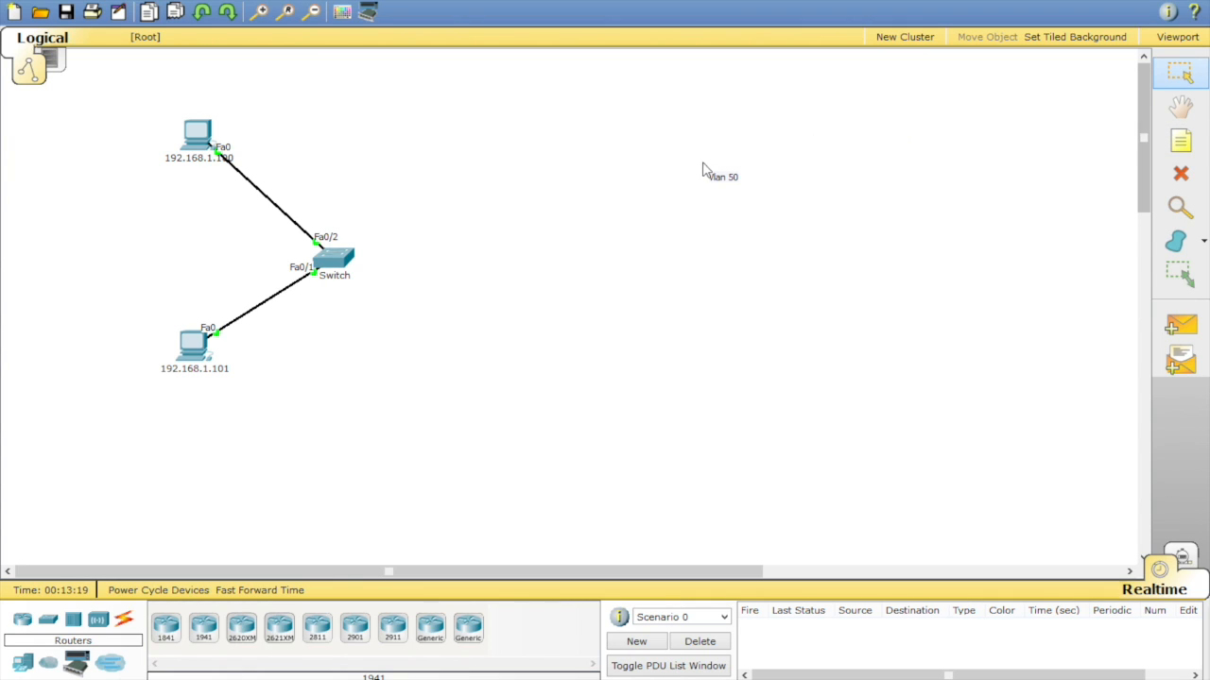
drag(742, 187, 285, 328)
Add a note reading "Vlan 1 Natif" and place it on the link between PC 192.168.1.100 and the switch
click(1180, 140)
click(541, 153)
text(V)
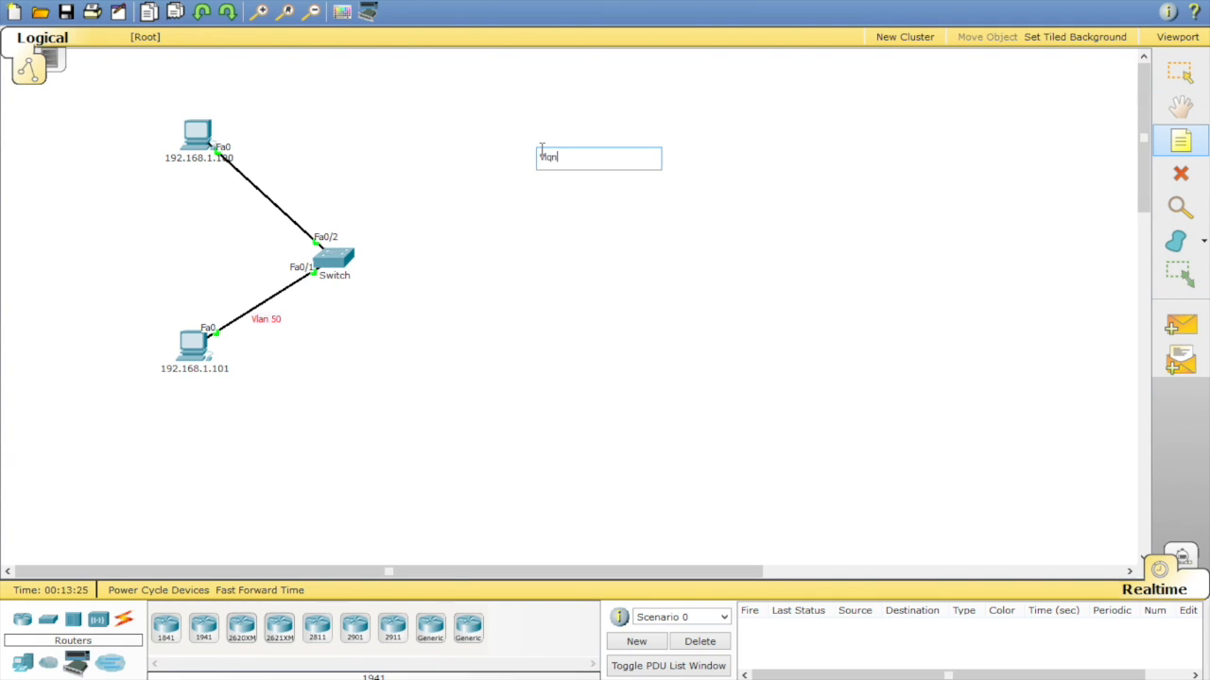
text(lan)
key(Escape)
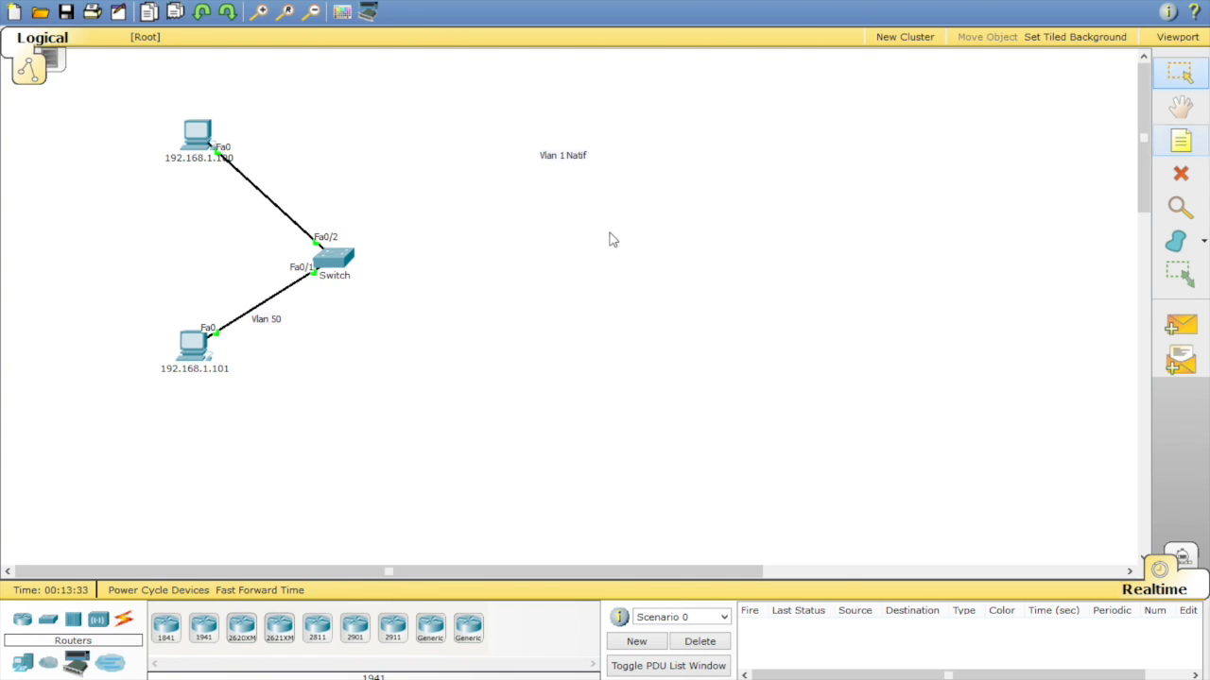
drag(575, 157, 268, 189)
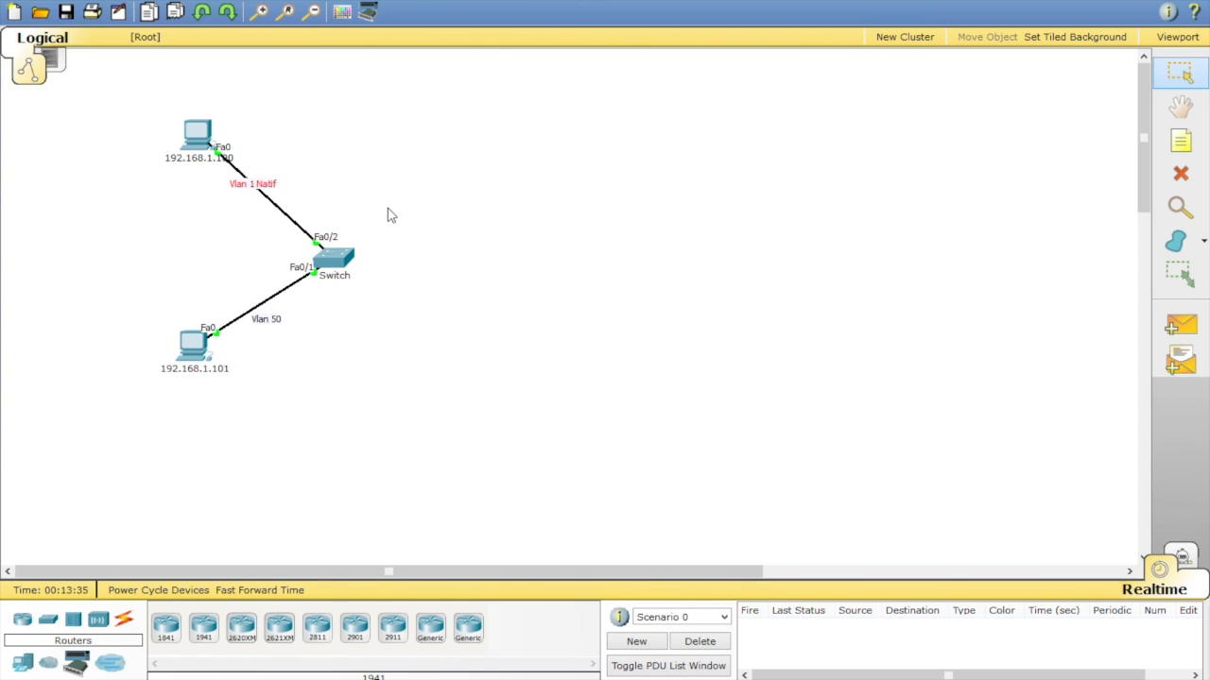
Review the VLAN 99 mgt entry in the switch's VLAN table
click(346, 270)
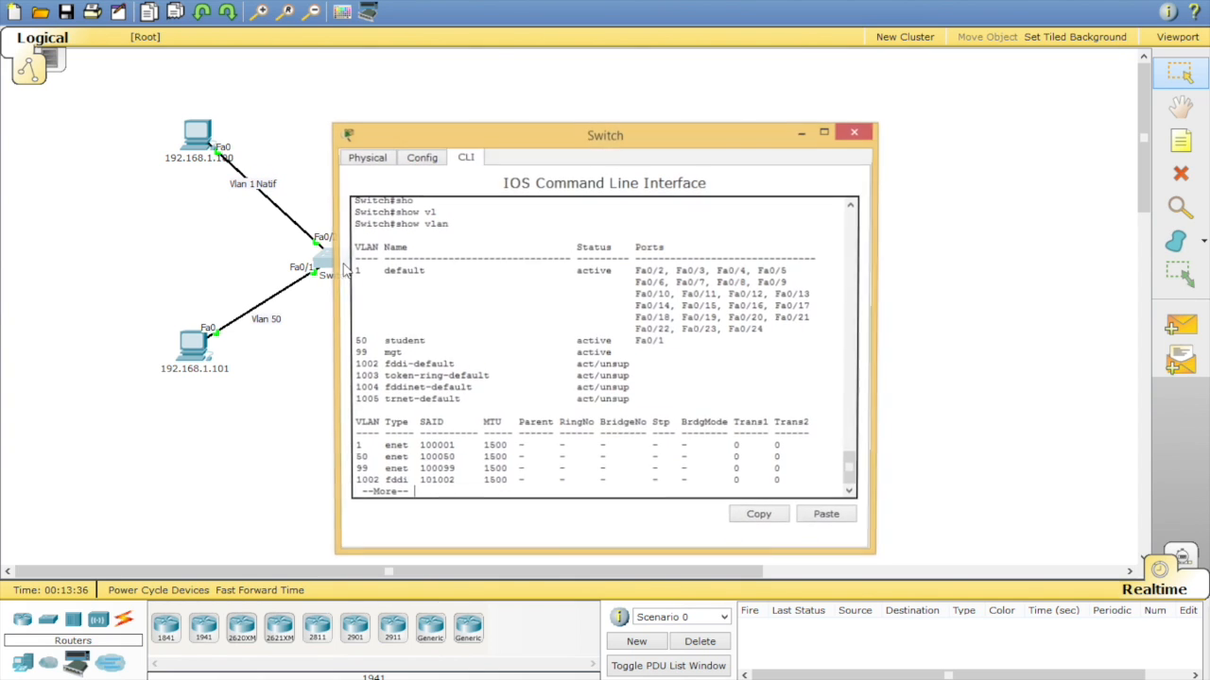
double_click(393, 354)
double_click(358, 354)
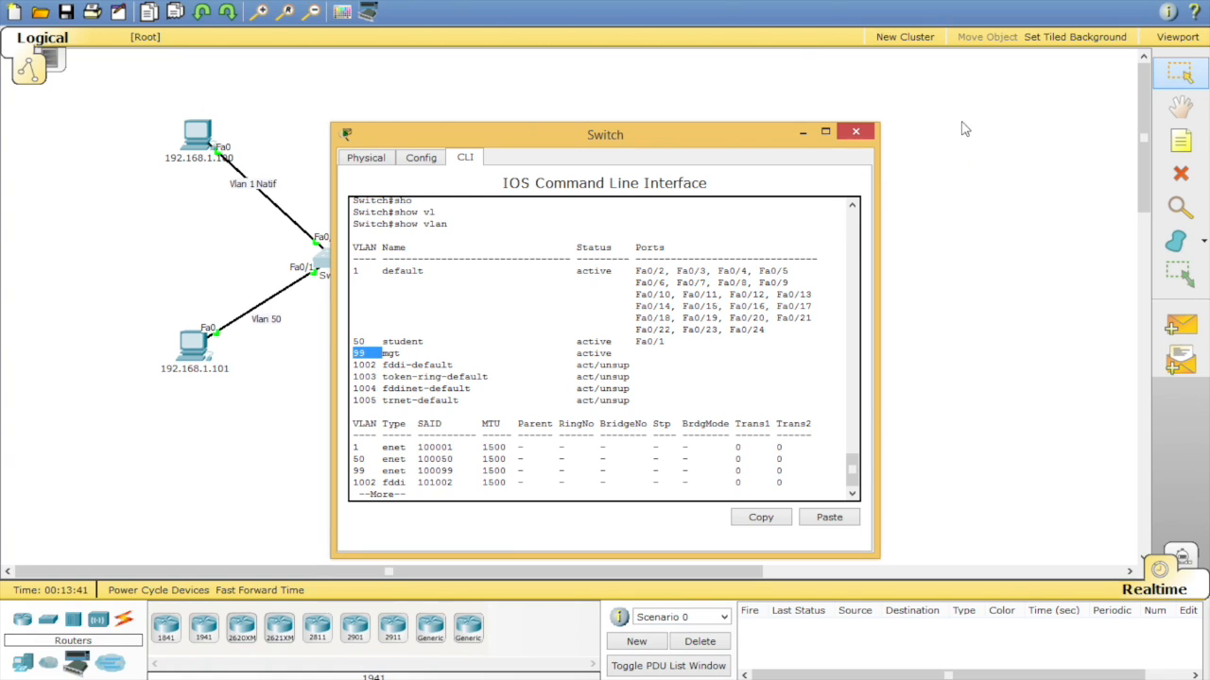
click(862, 134)
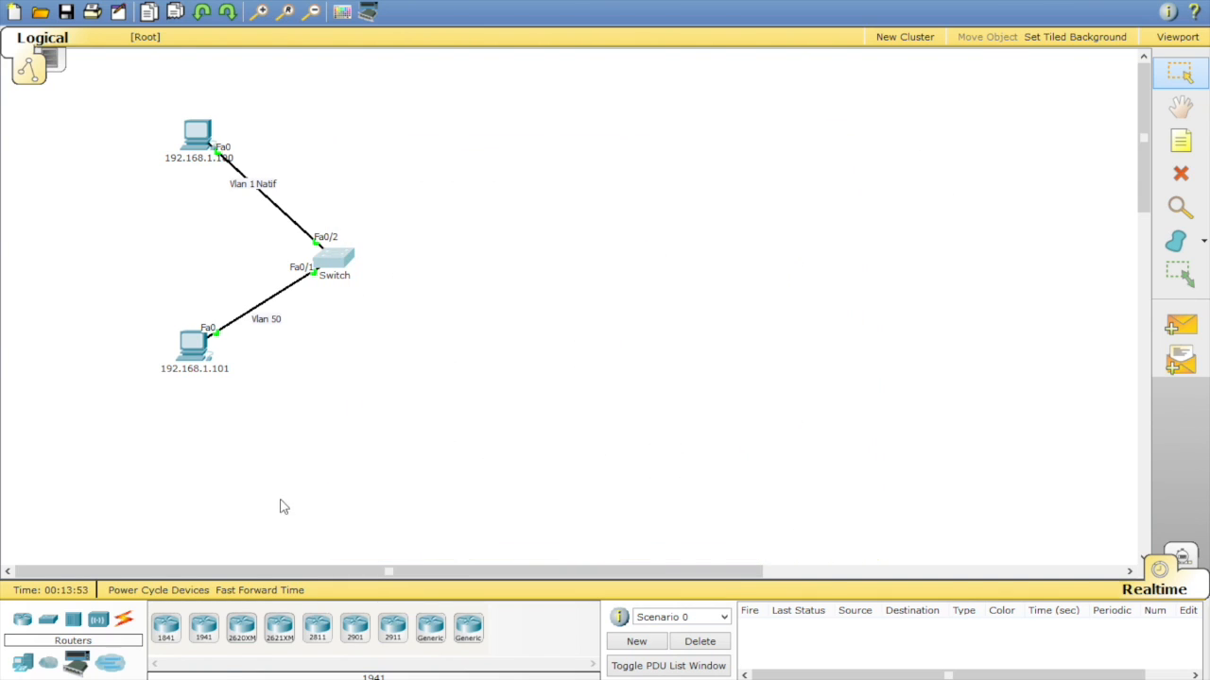
Add a generic PC below the switch and connect it to switch port FastEthernet0/24 with a copper straight-through cable
click(22, 661)
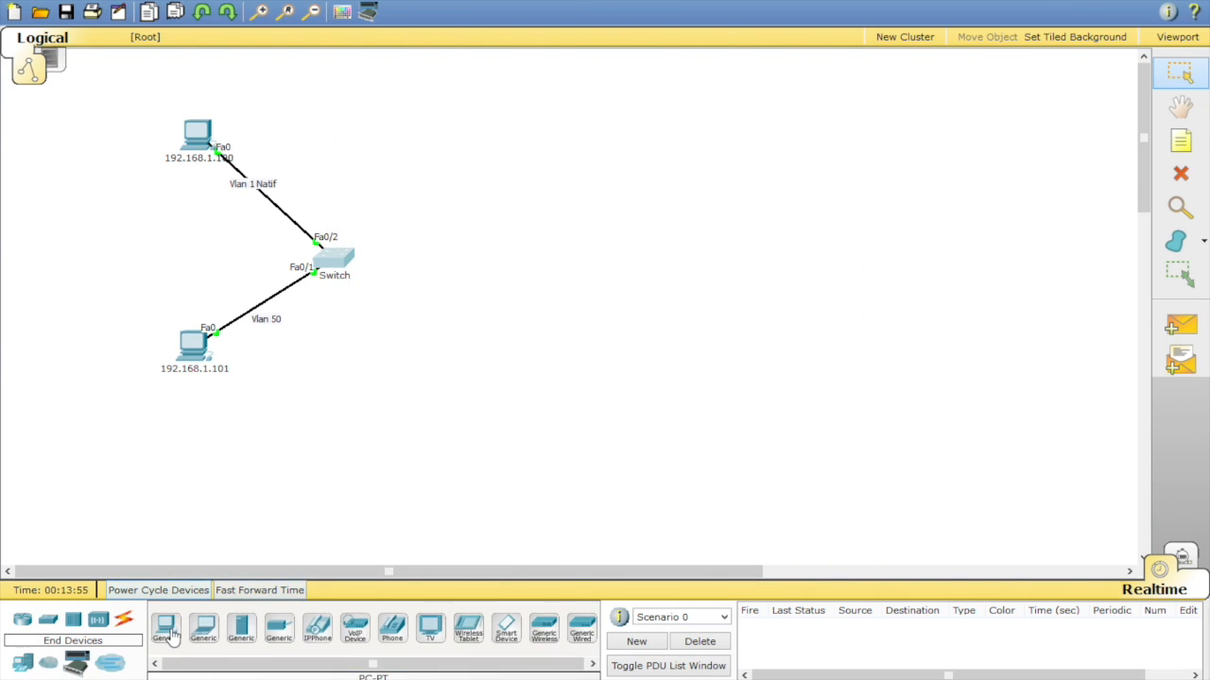
drag(165, 619, 416, 397)
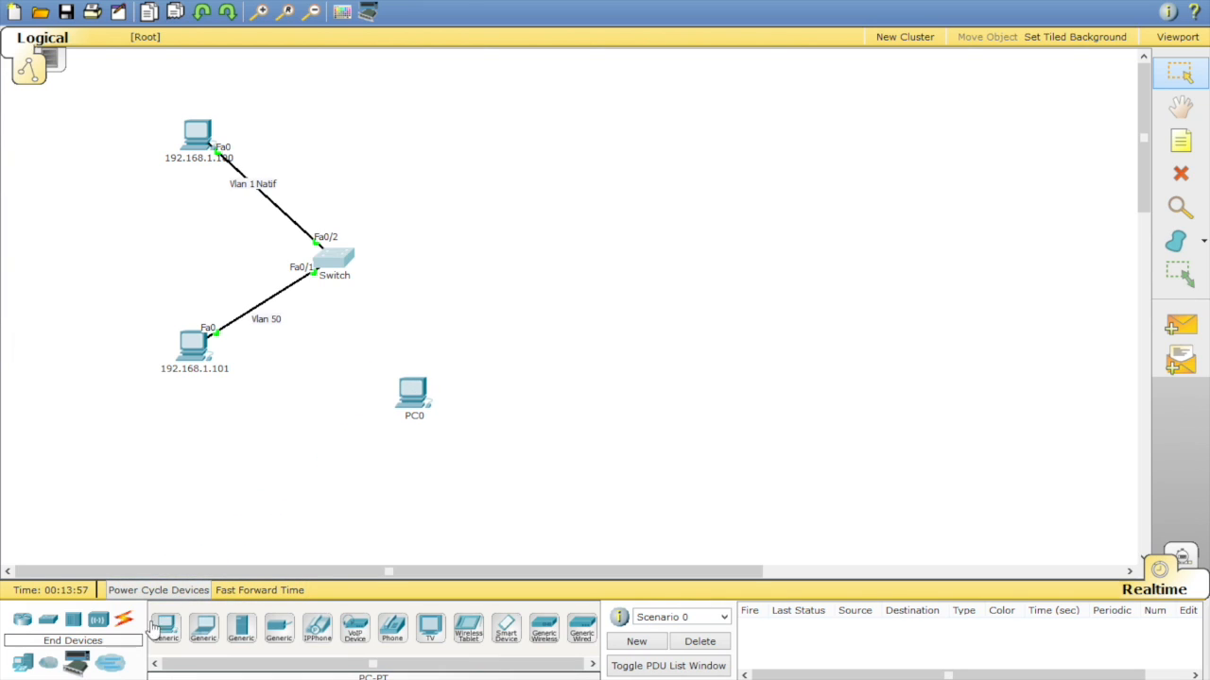
click(124, 620)
click(243, 629)
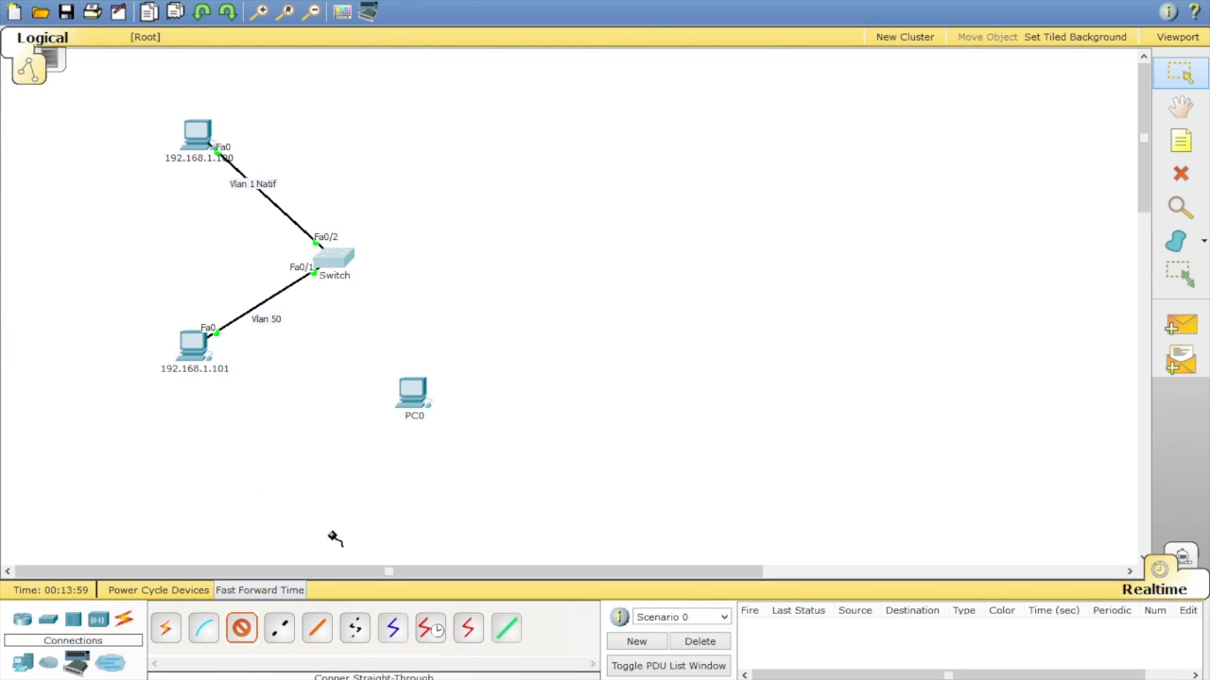
click(411, 393)
click(440, 415)
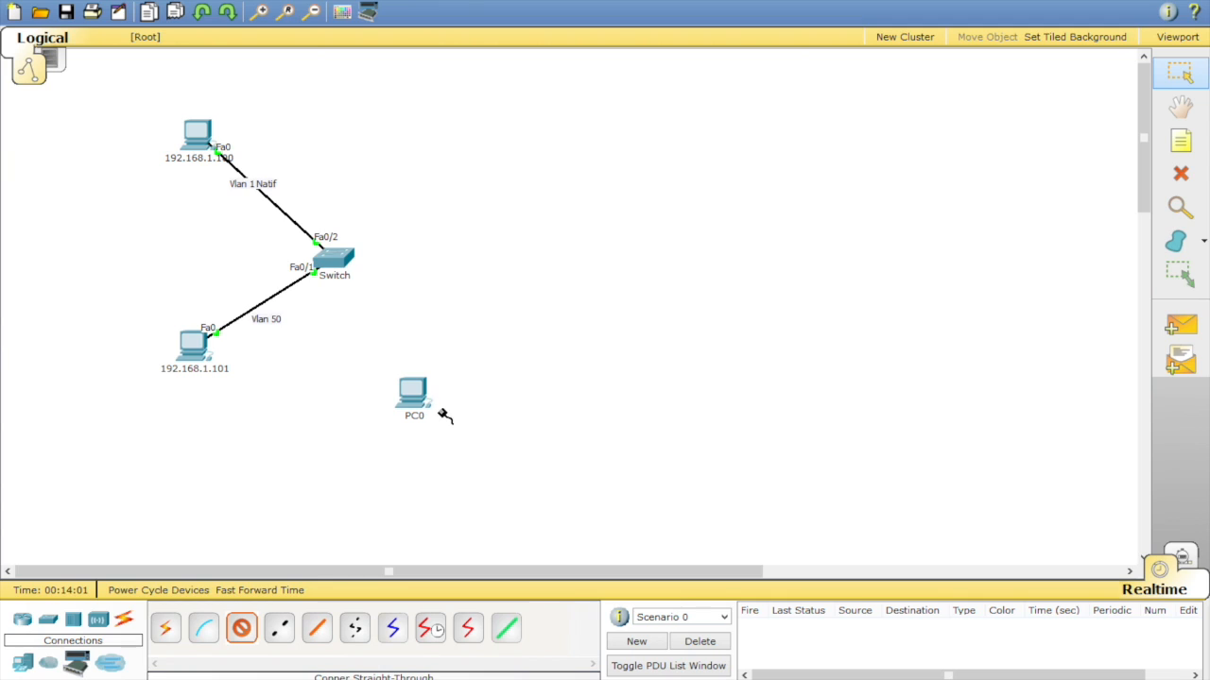
click(336, 260)
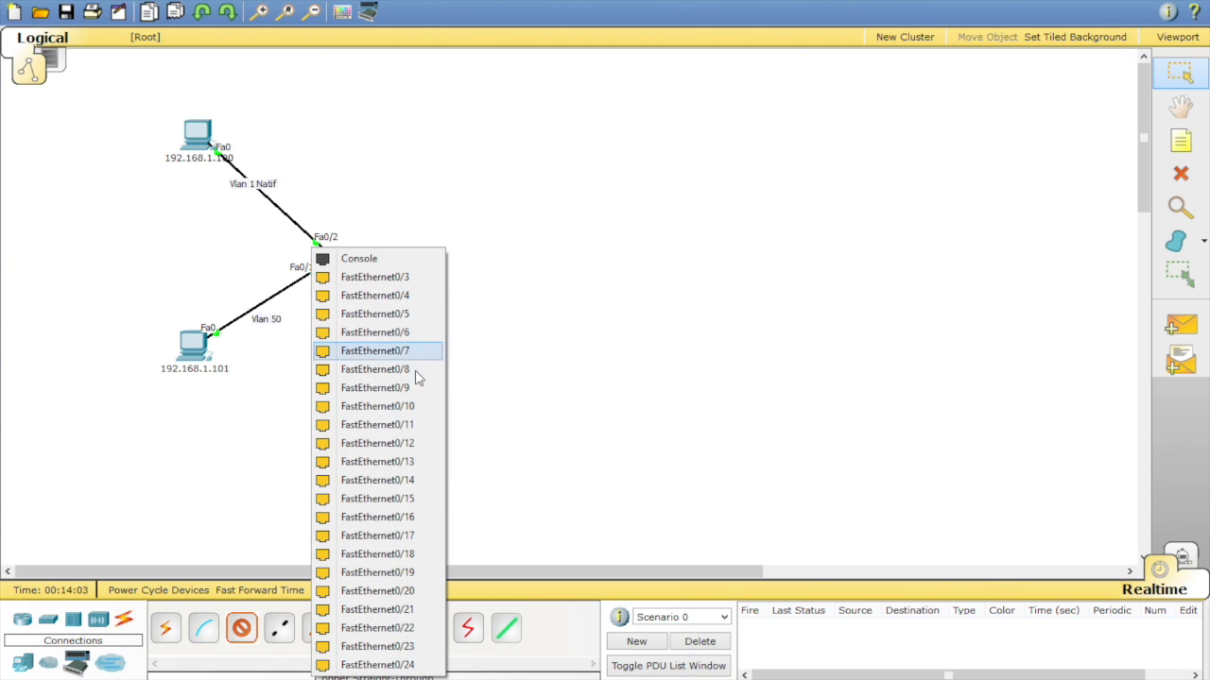
click(413, 665)
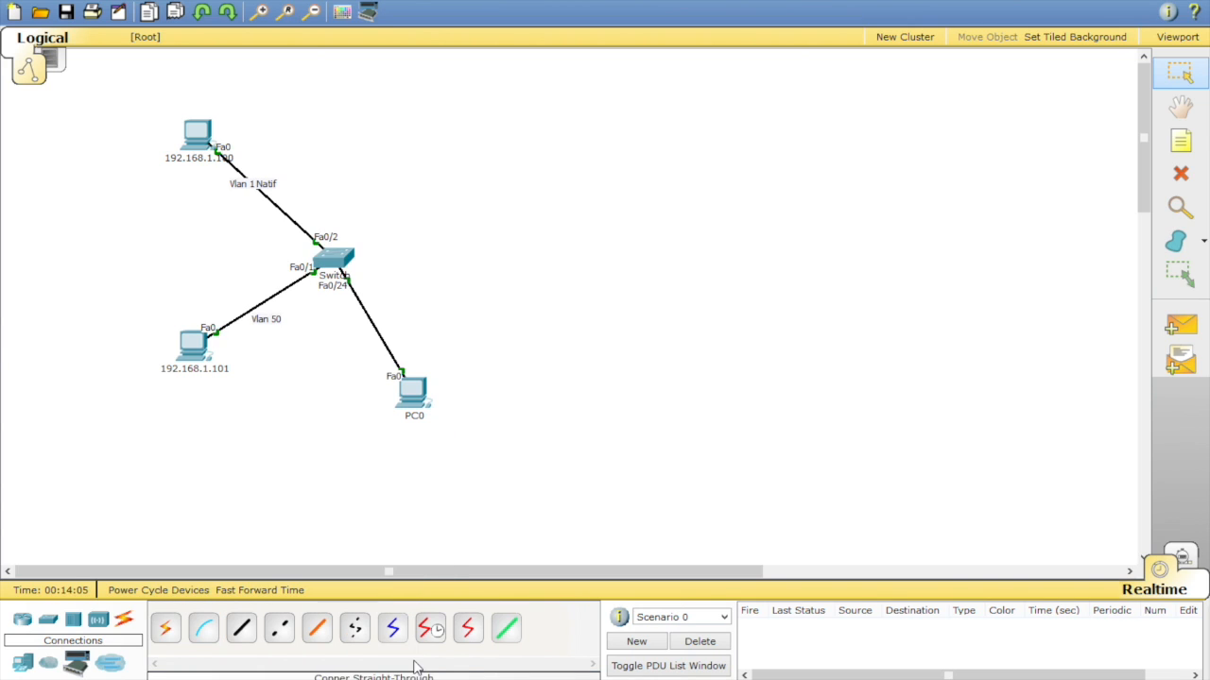
drag(419, 395, 392, 398)
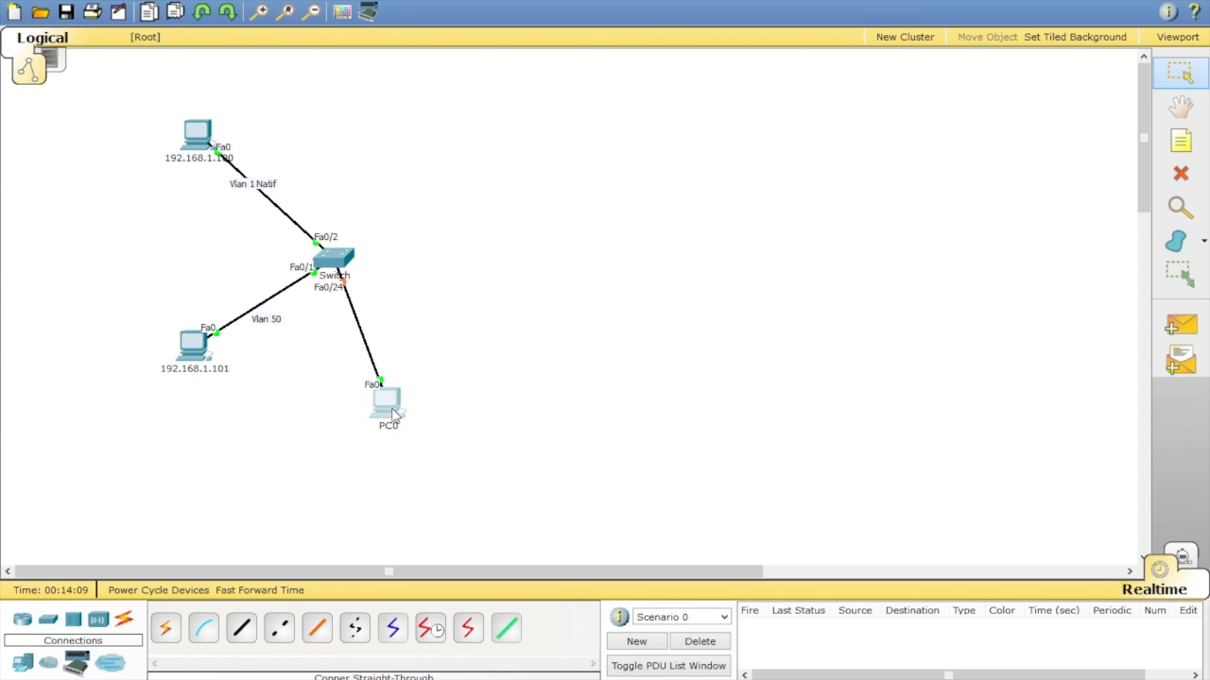
Set the display name of the new PC to 192.168.99.100
click(378, 409)
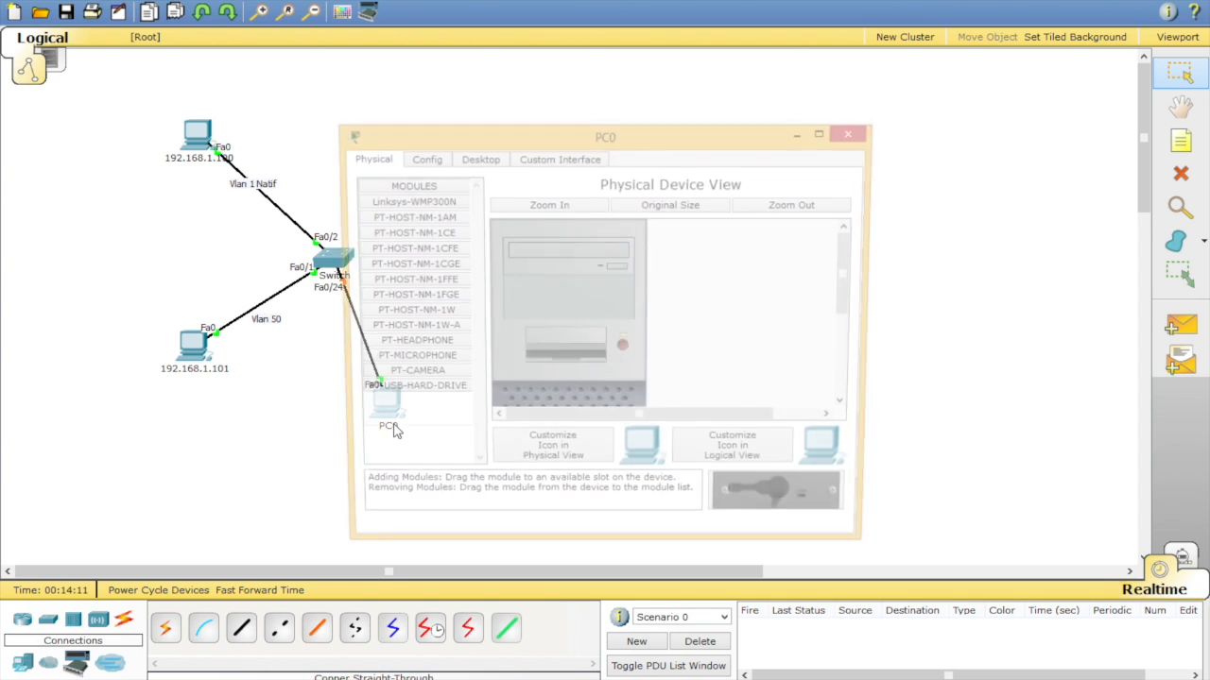
drag(749, 135, 891, 103)
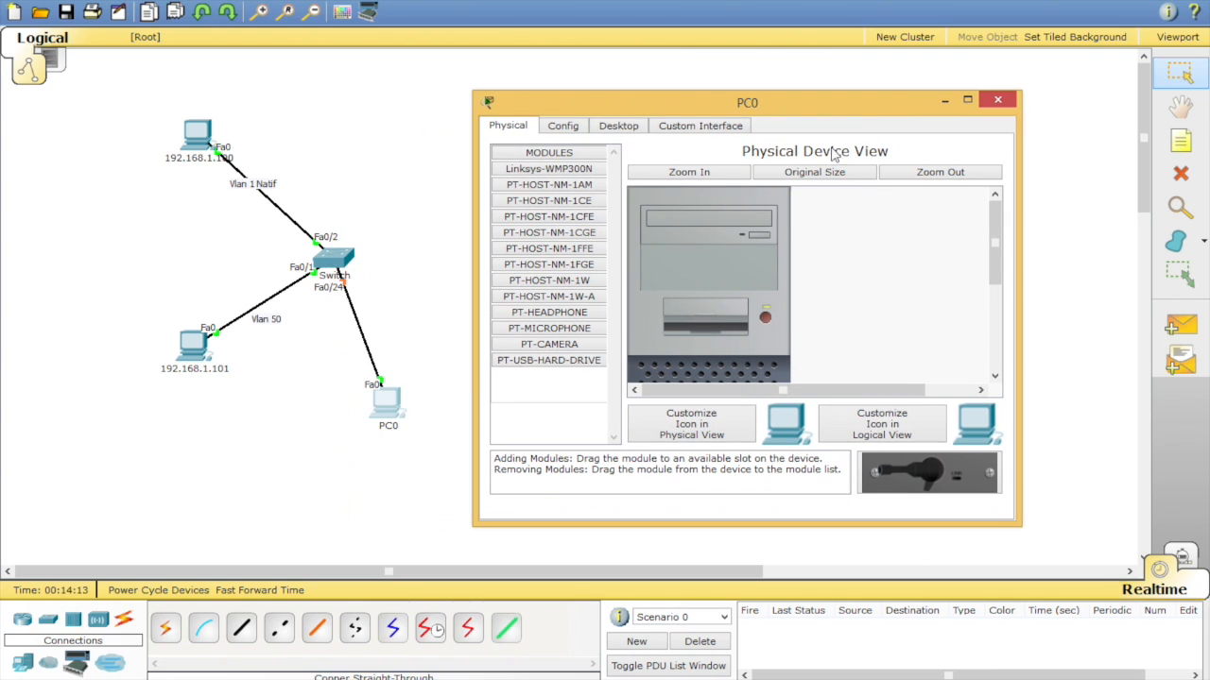
click(388, 424)
click(388, 423)
click(394, 434)
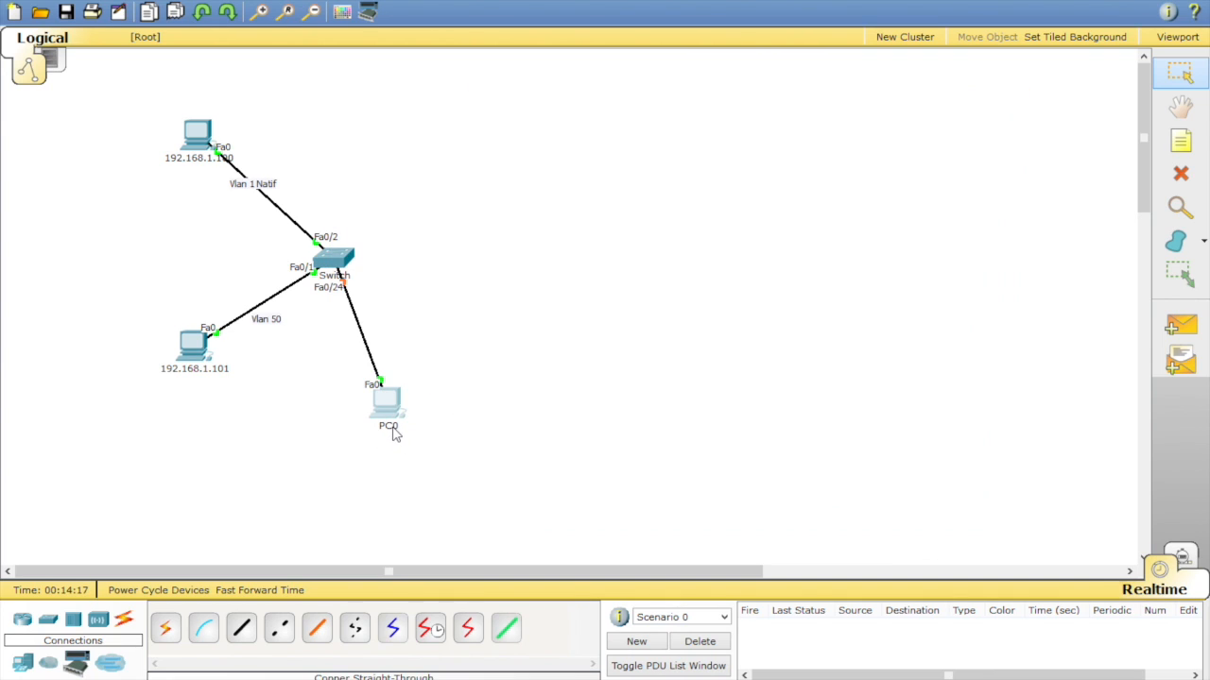
click(561, 128)
drag(773, 176, 690, 177)
text(19)
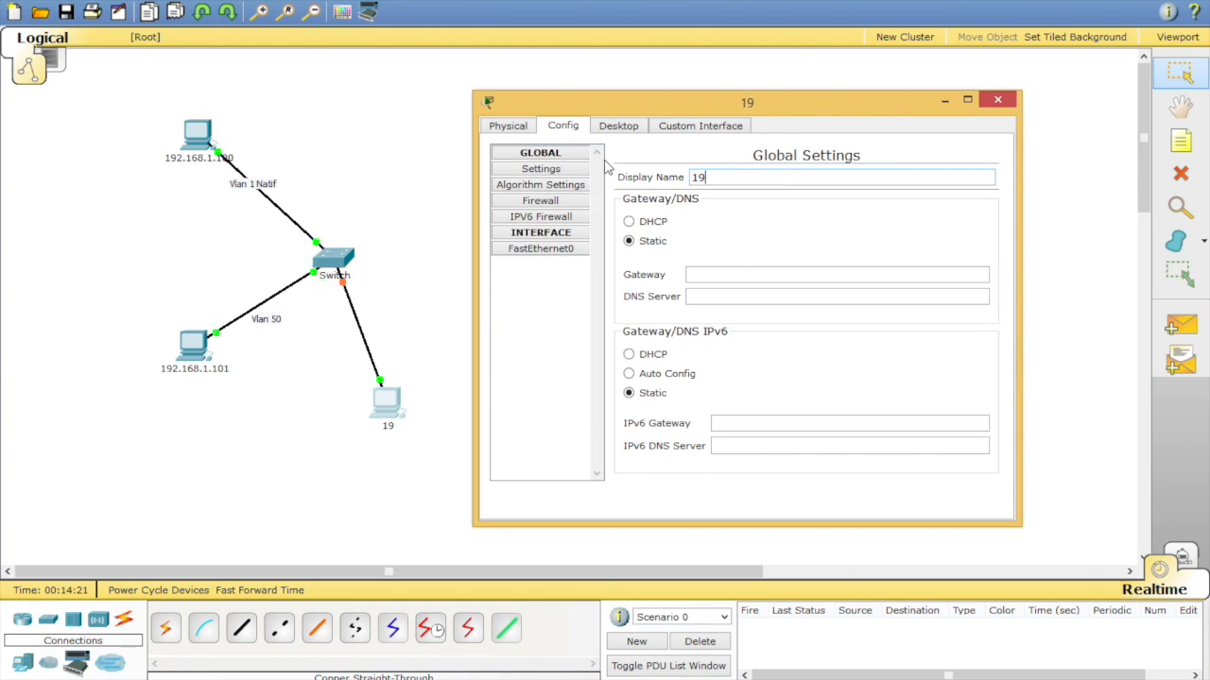
text(2.168.99)
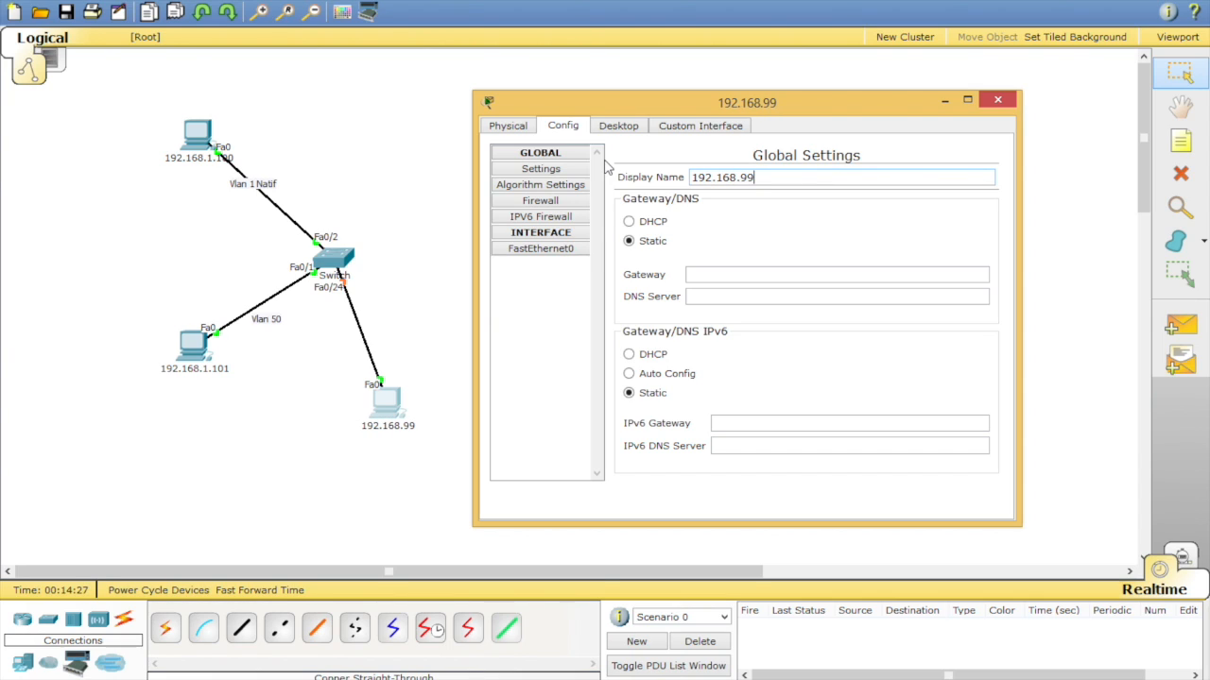
text(.100)
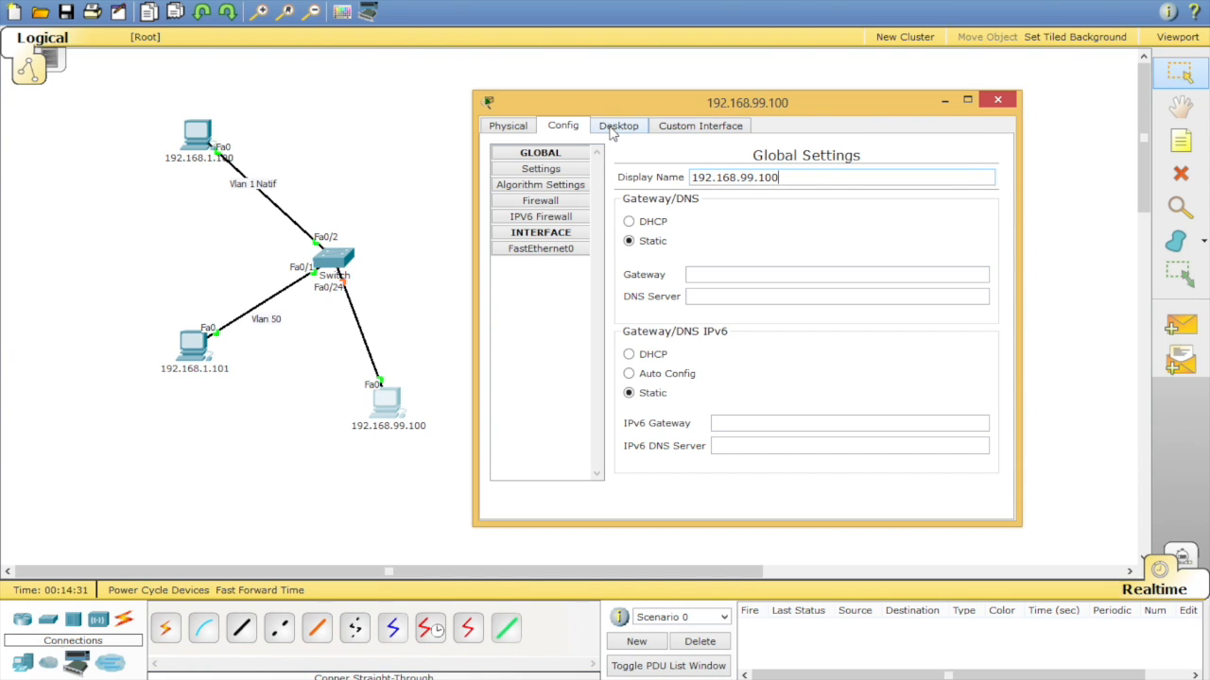
Give PC 192.168.99.100 the static IP address 192.168.99.100 with subnet mask 255.255.255.0
click(623, 126)
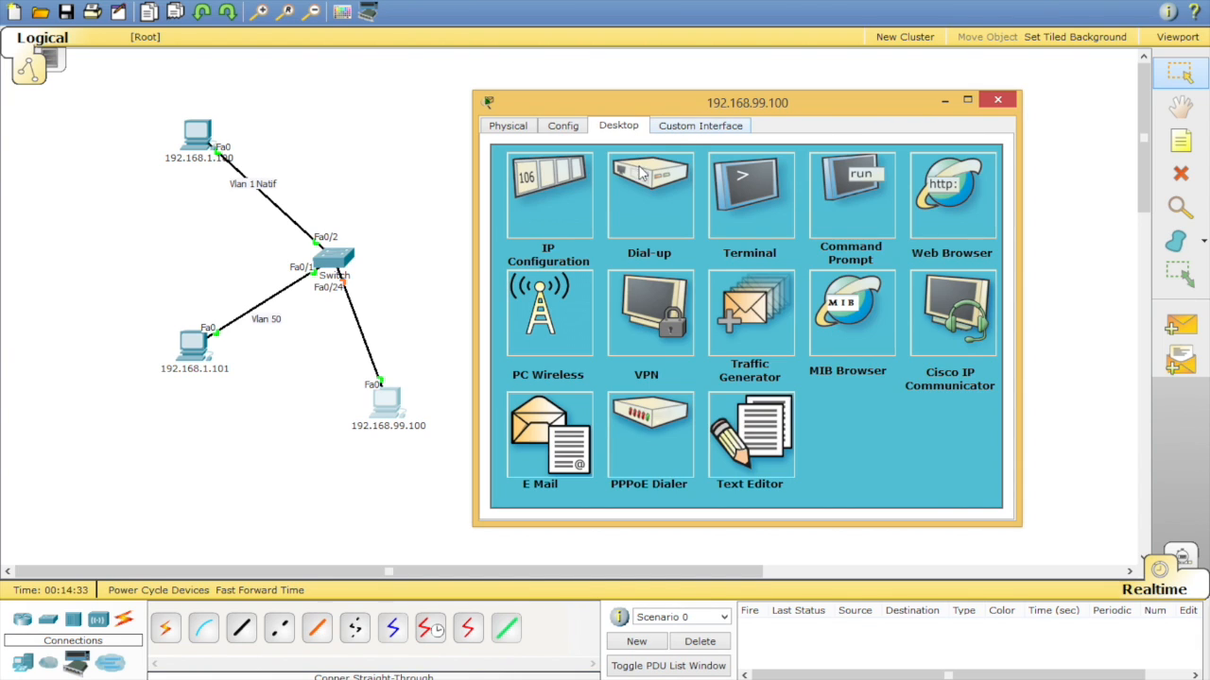
click(569, 202)
click(696, 228)
text(192.1)
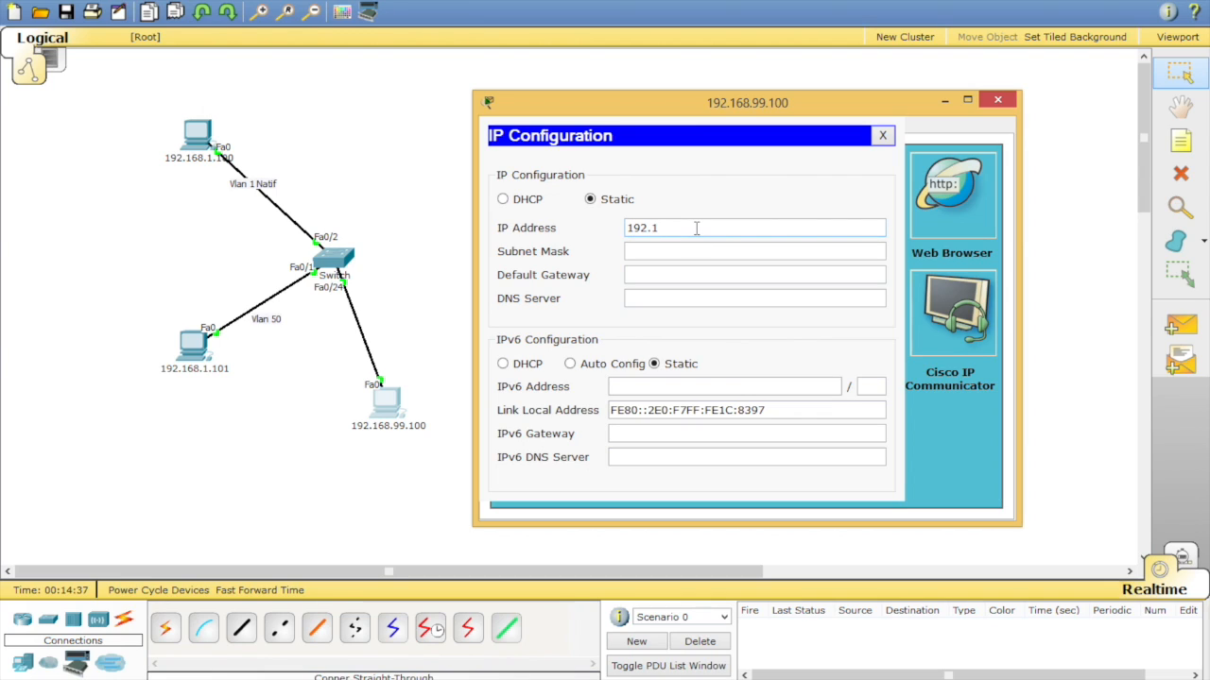
text(68.99.100)
click(787, 252)
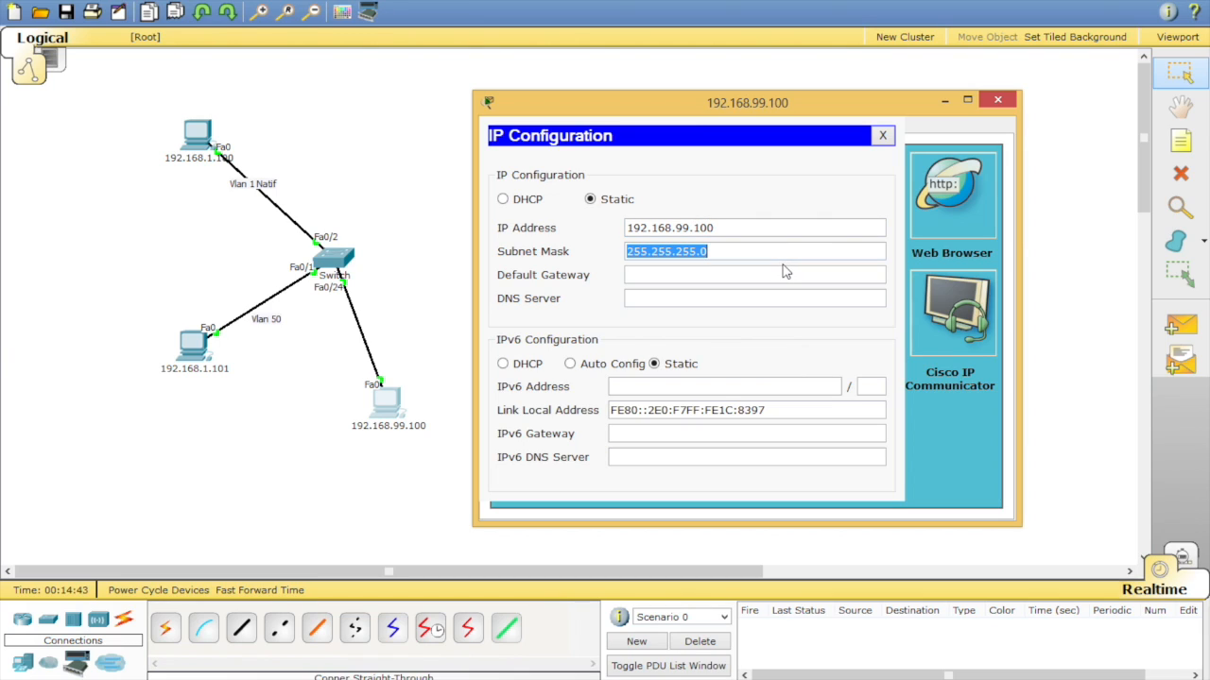
key(Tab)
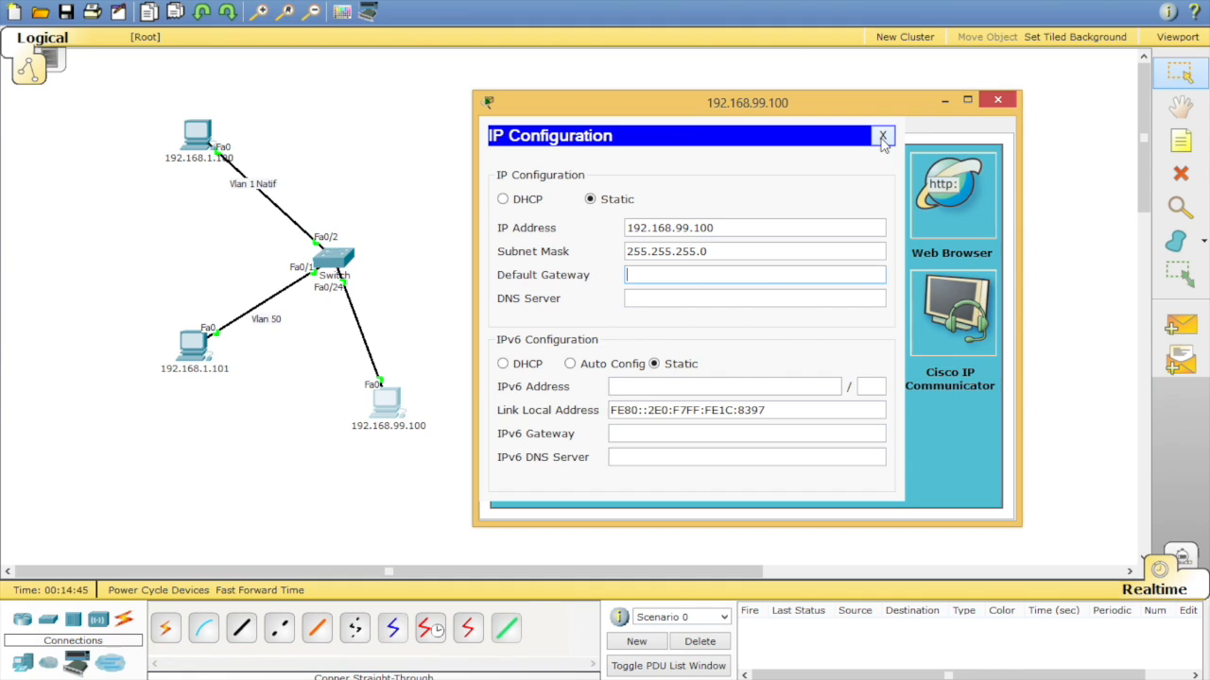
click(881, 139)
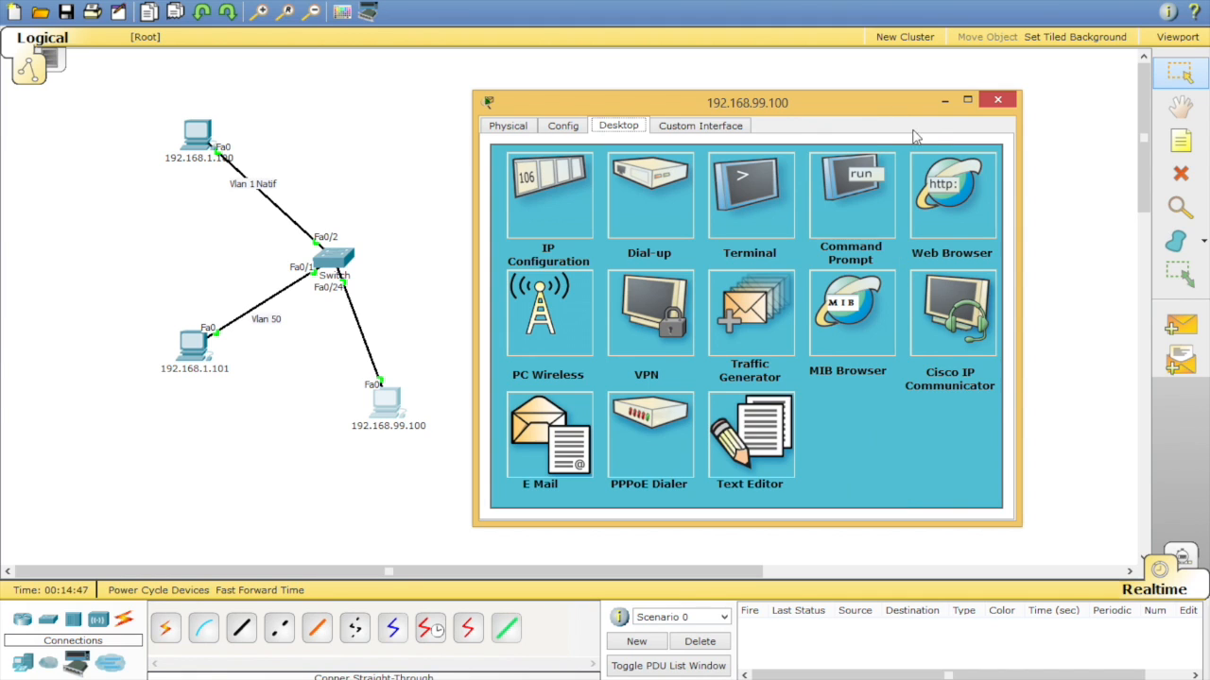
click(997, 99)
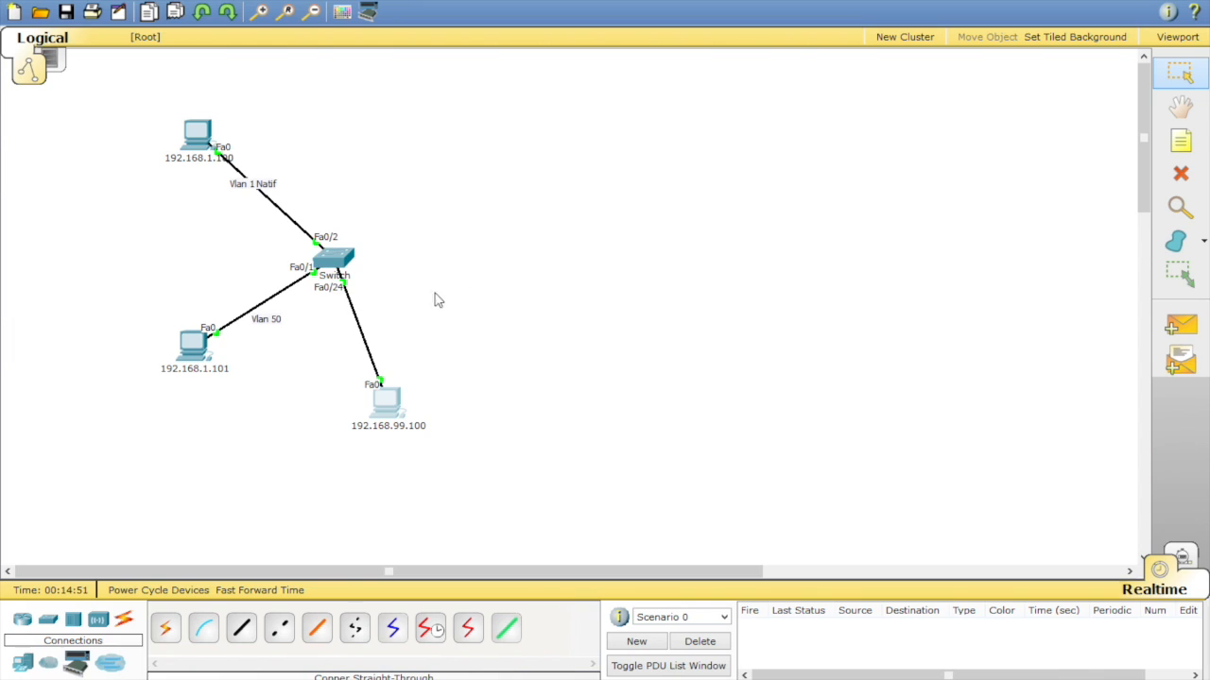
Add a note reading "Vlan 99" and place it on the link between the switch and PC 192.168.99.100
click(1180, 140)
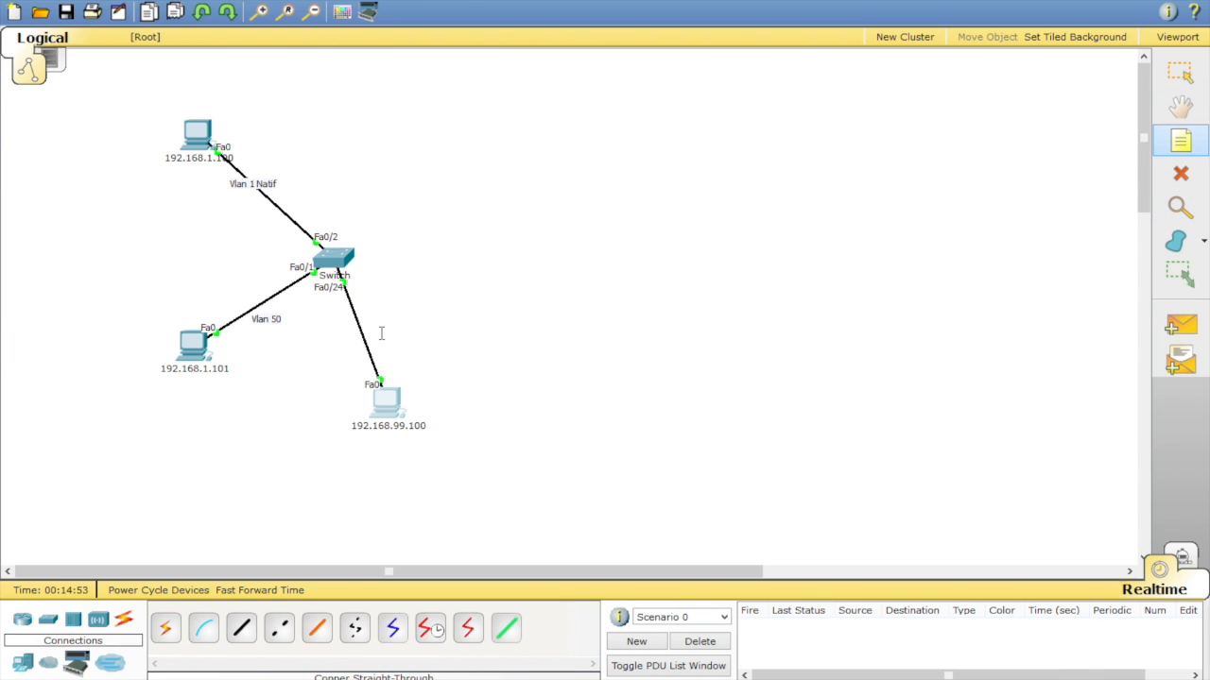
click(393, 303)
text(v)
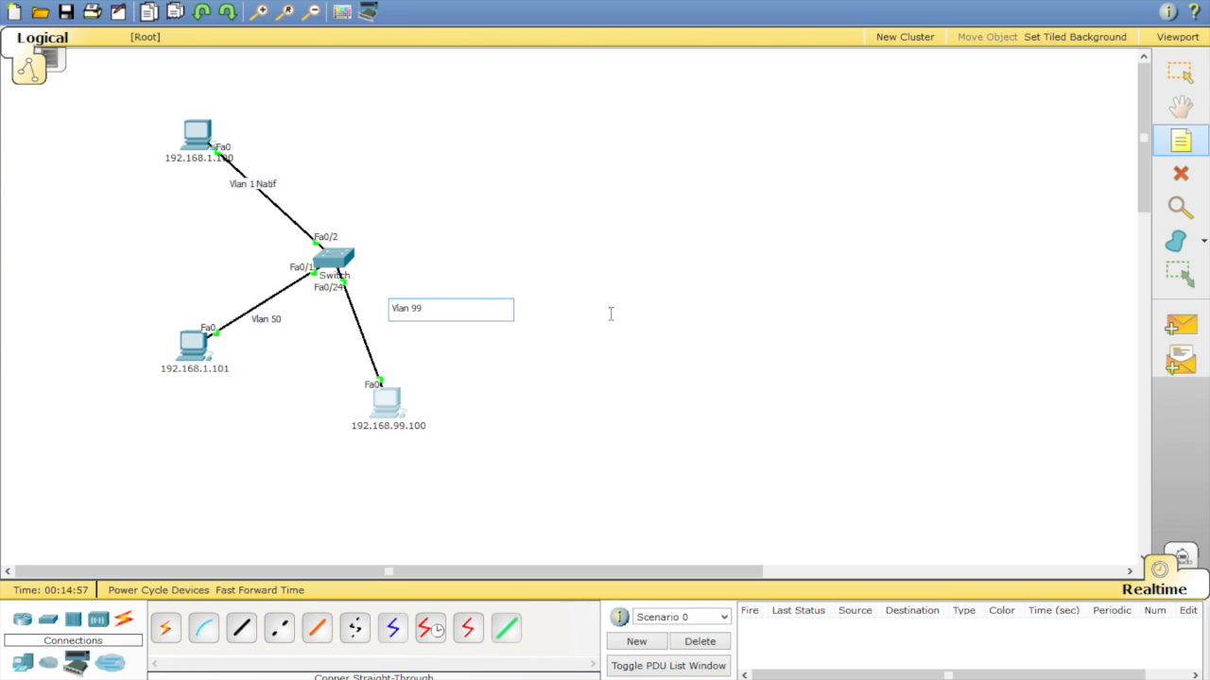
text(lan 99)
key(Escape)
drag(408, 312, 385, 335)
On the switch's command line, enter privileged mode, then global configuration, and select interface FastEthernet 0/24
double_click(332, 258)
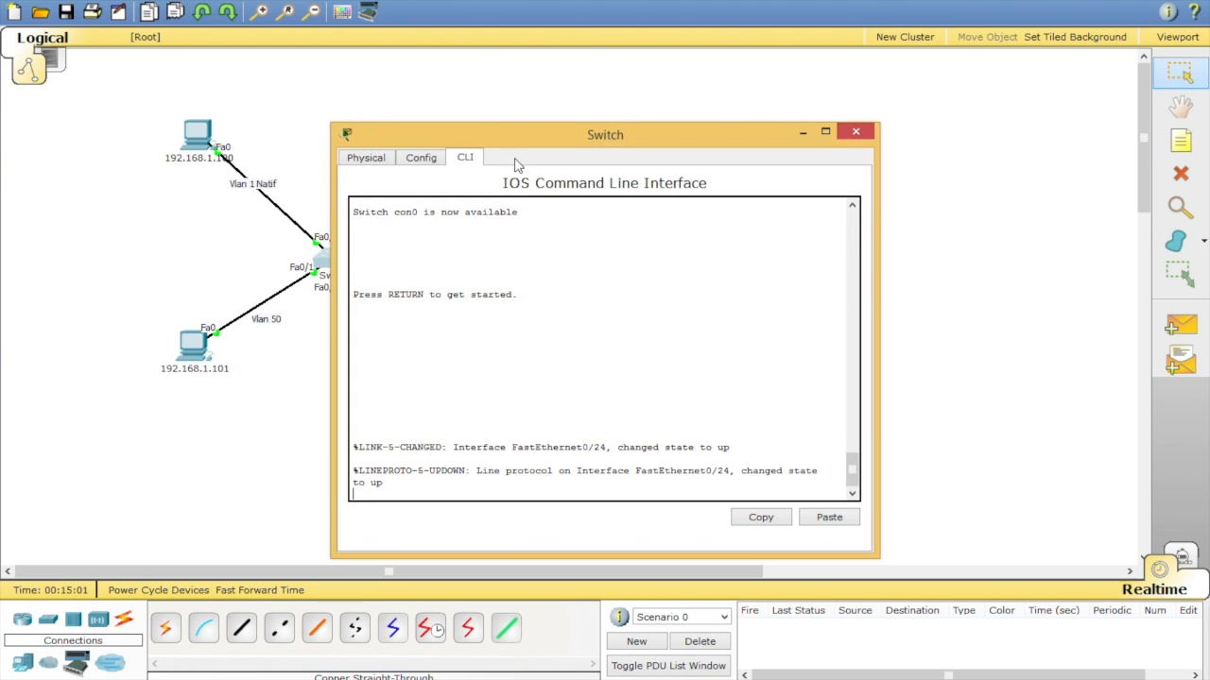
key(Return)
key(Return)
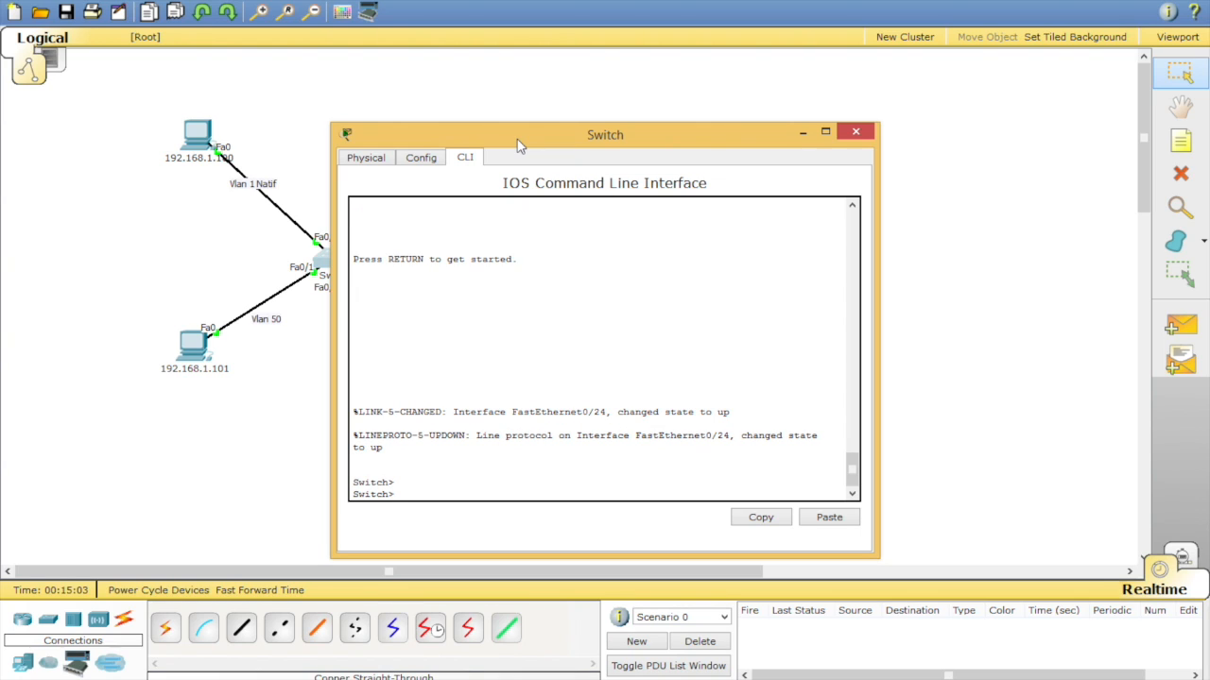
text(ena)
key(Tab)
key(Return)
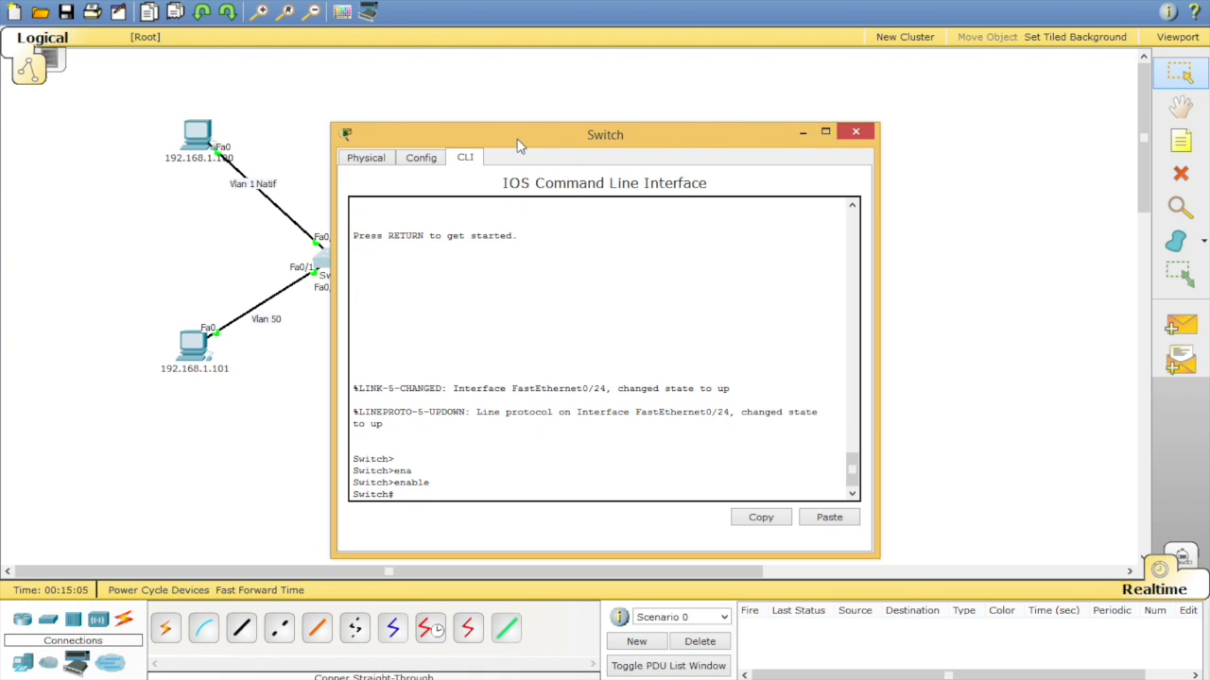
text(conf t)
key(Return)
text(interf)
key(Tab)
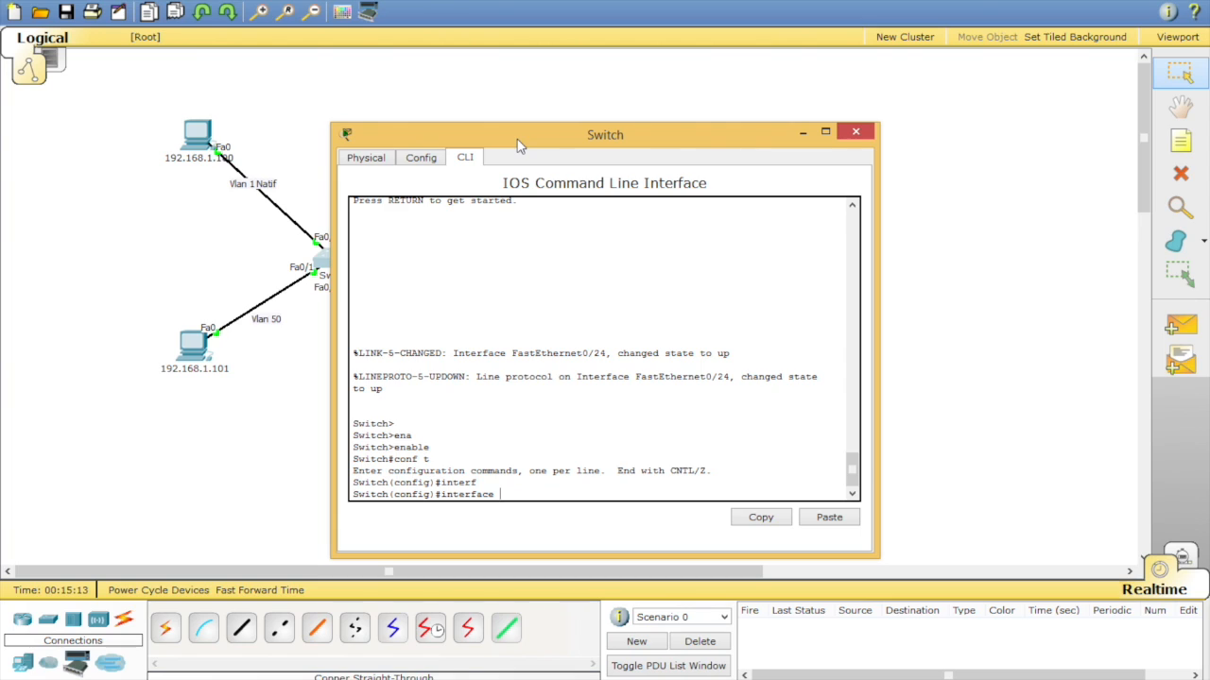
text(fa)
key(Tab)
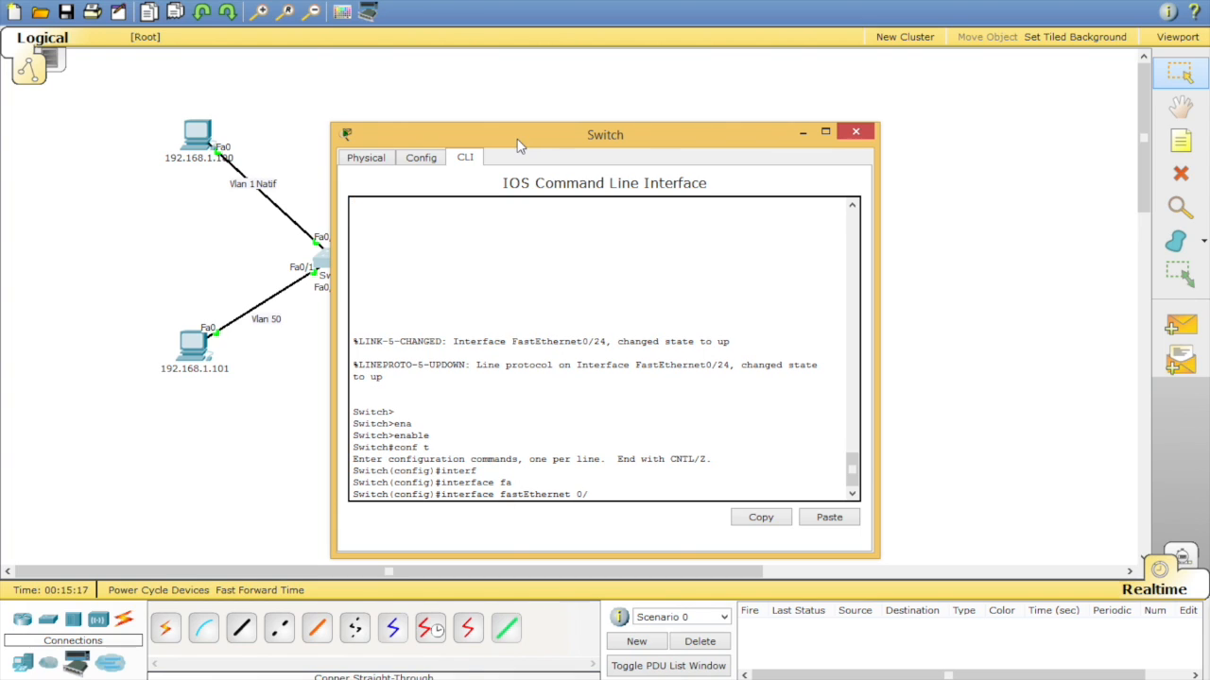
text(0/24)
key(Return)
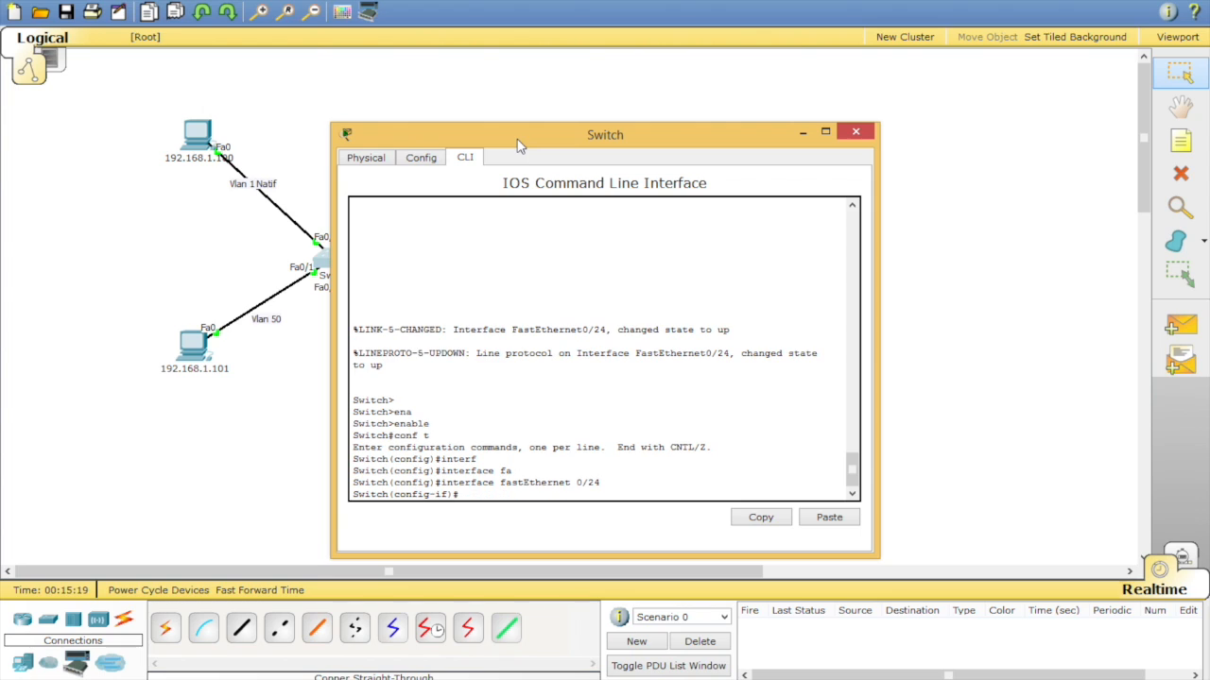
Set interface FastEthernet 0/24 to access mode with switchport mode access
text(sz)
key(BackSpace)
text(w)
key(Tab)
text(m)
key(Tab)
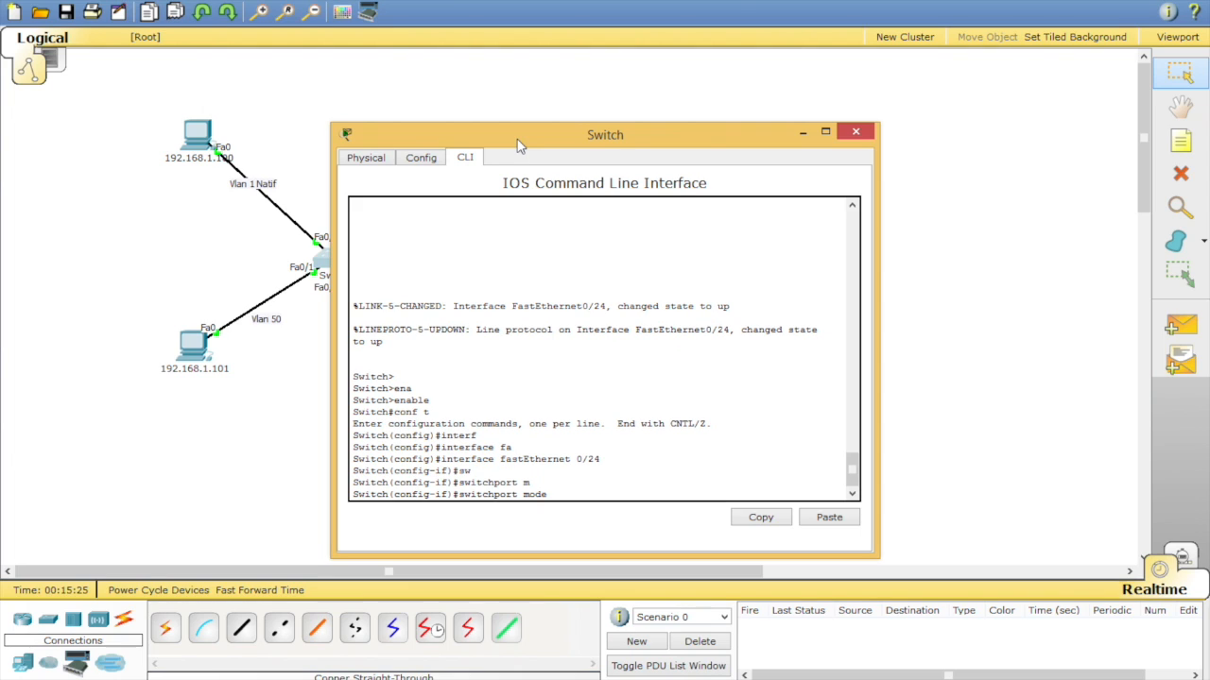
text(a)
key(Tab)
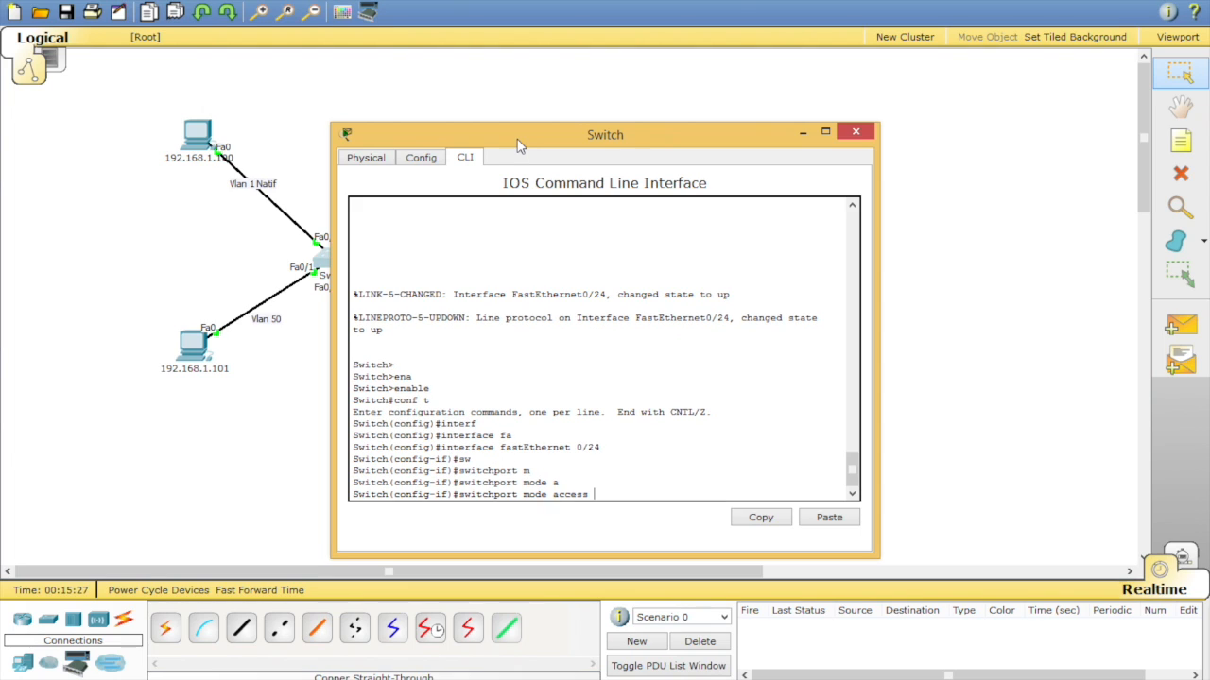
key(Return)
Assign interface FastEthernet 0/24 to VLAN 99 with switchport access vlan 99
text(sw)
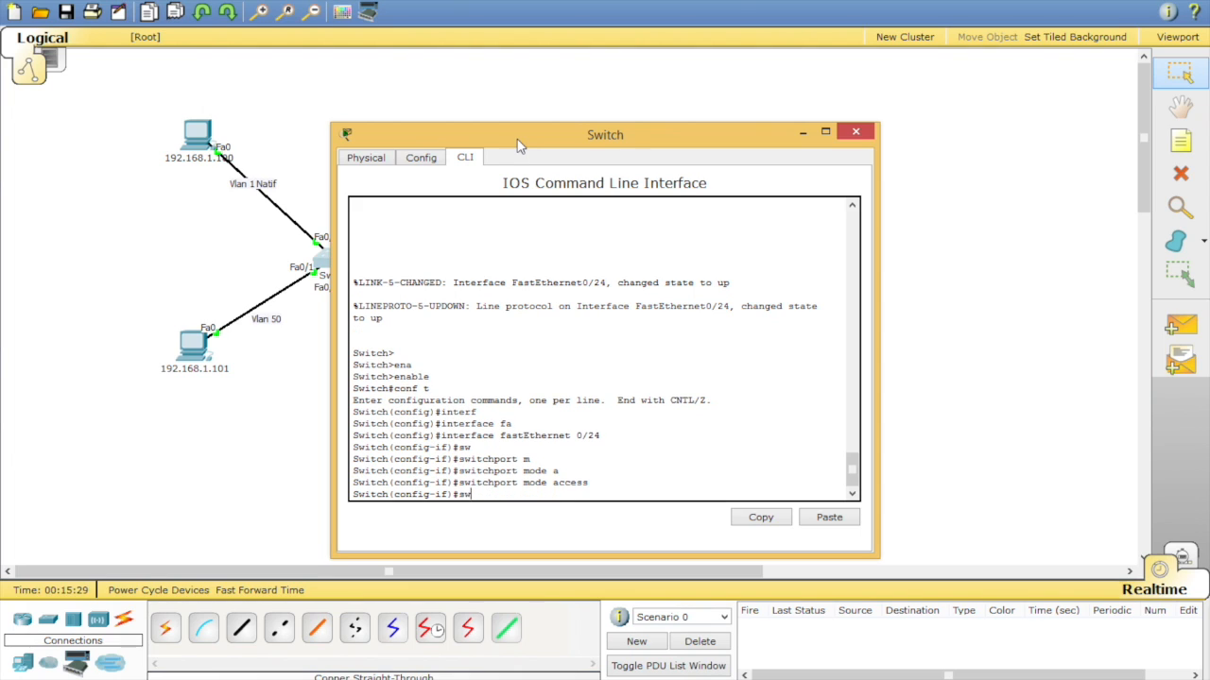
key(Tab)
text(ac)
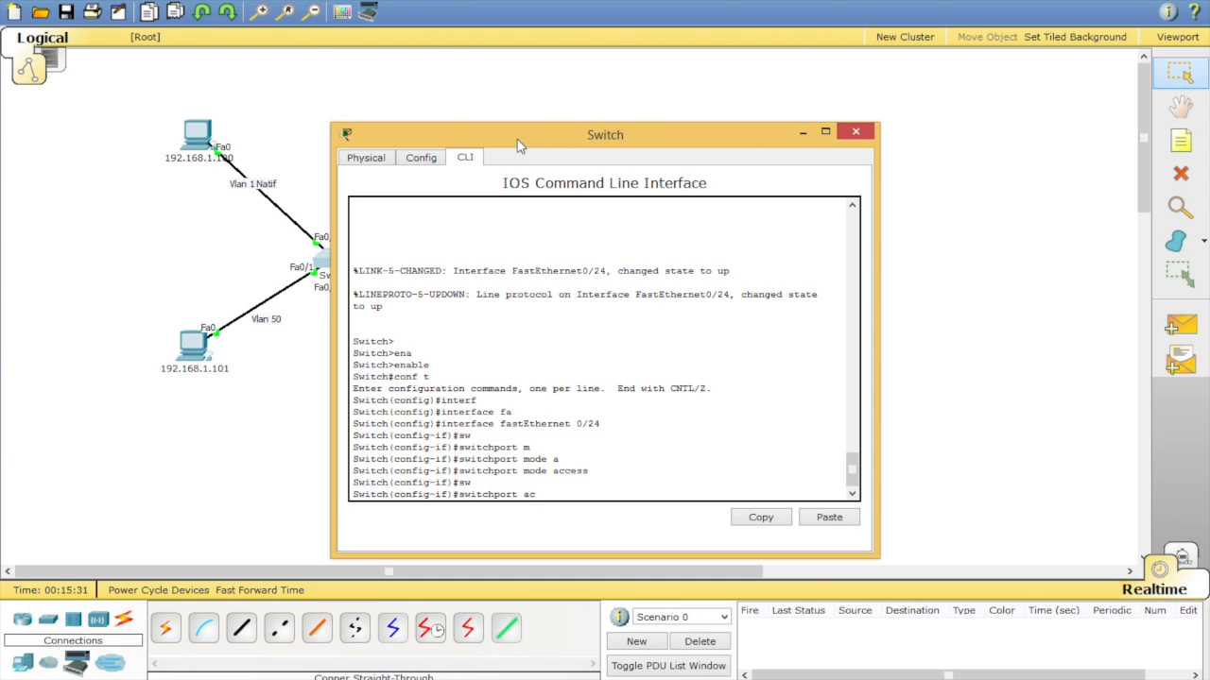
key(Tab)
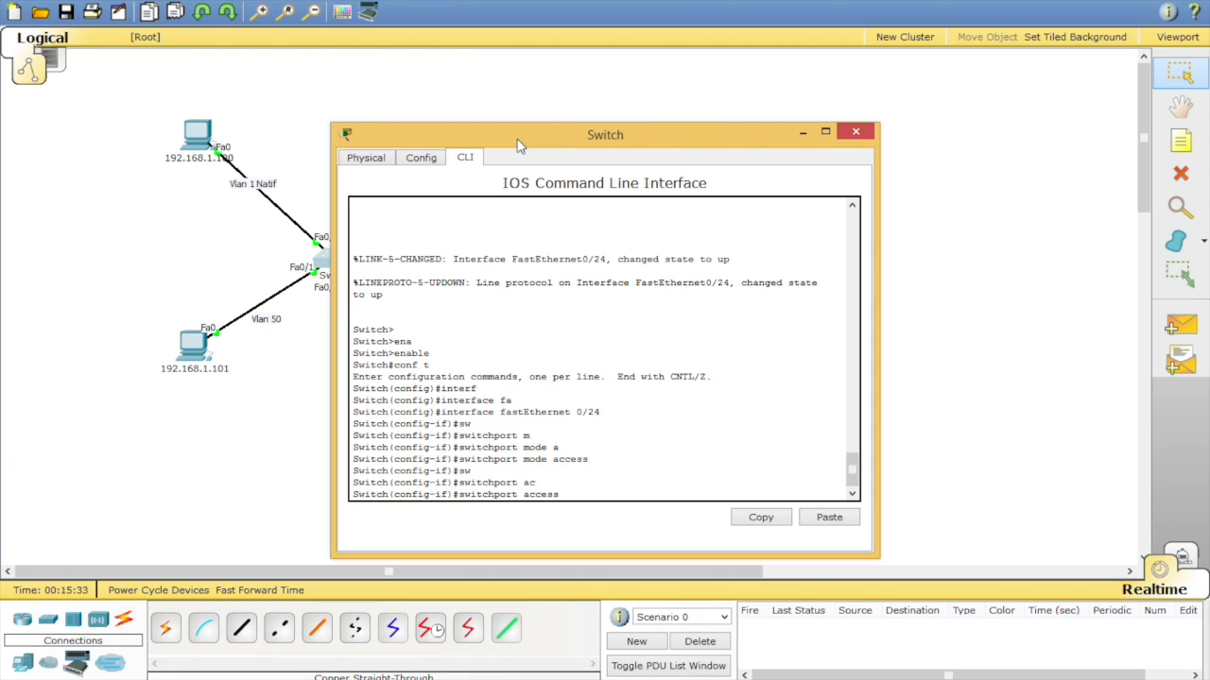
text(v)
key(Tab)
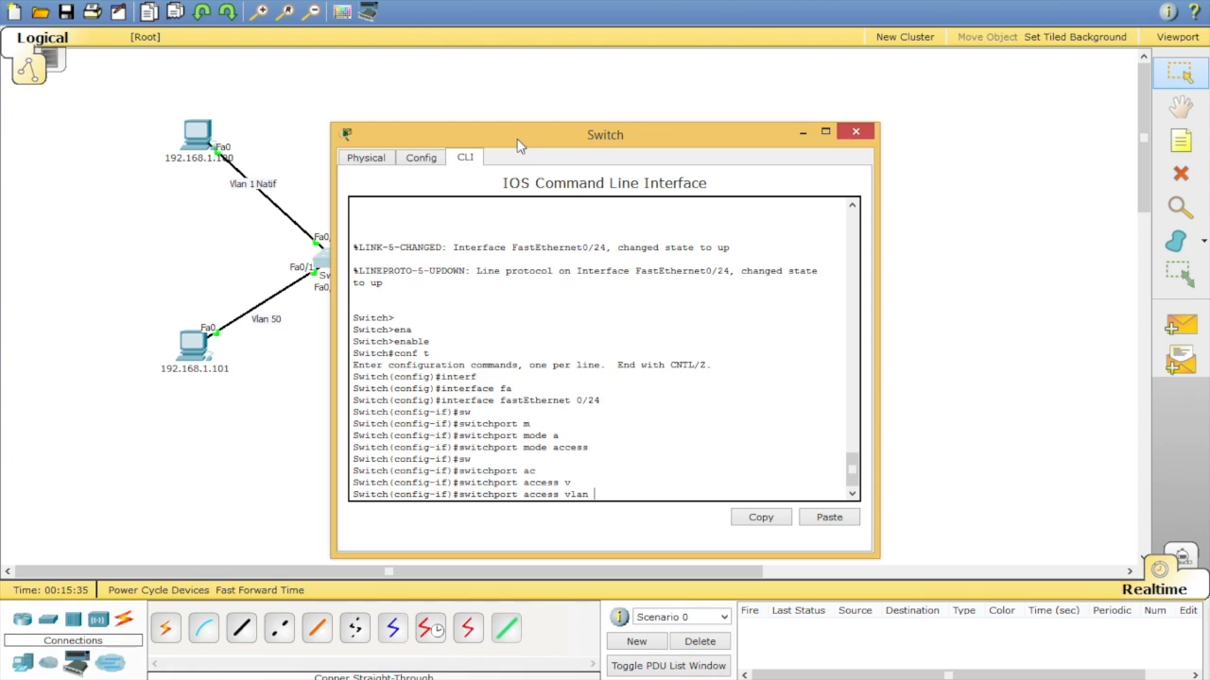
text(99)
key(Return)
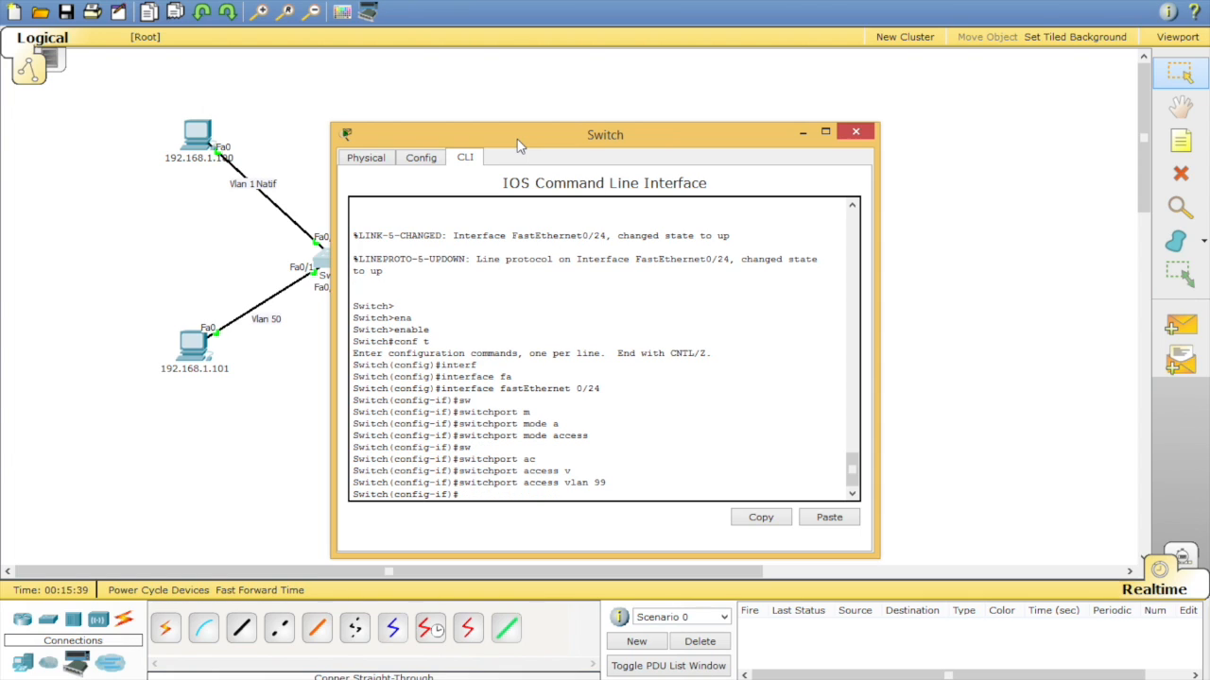
Leave configuration mode and display the switch's VLAN table with show vlan
key(ctrl+z)
key(Return)
text(sh)
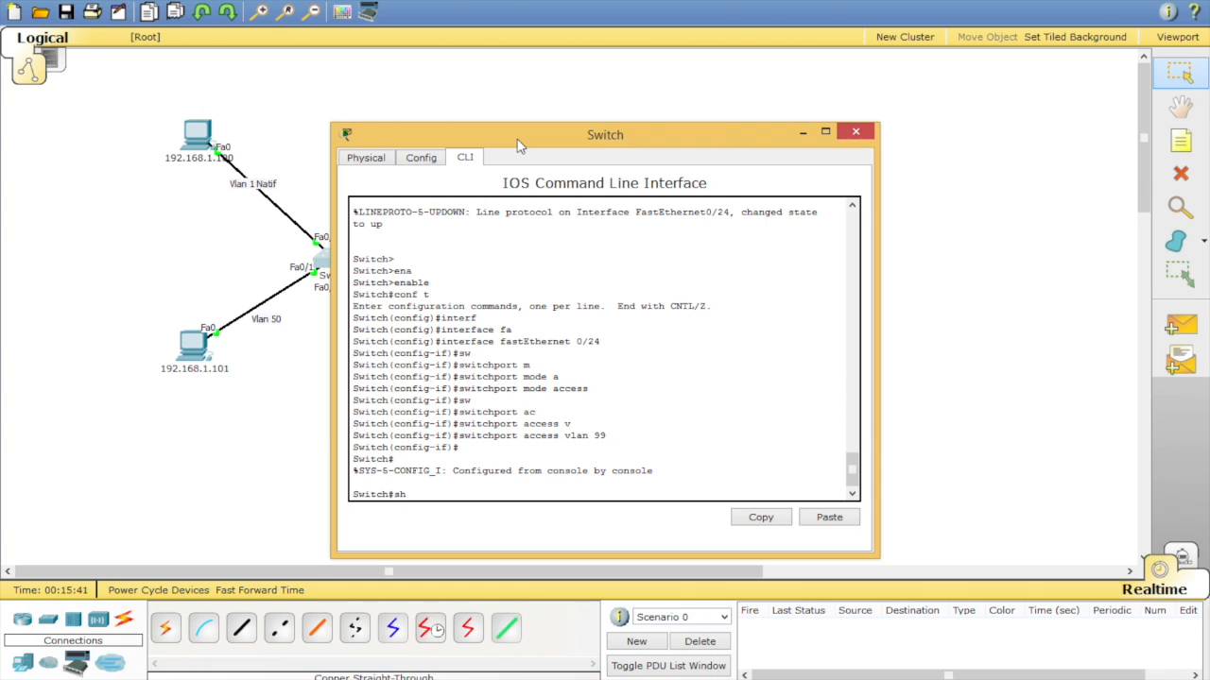
text(oz vlan)
key(Return)
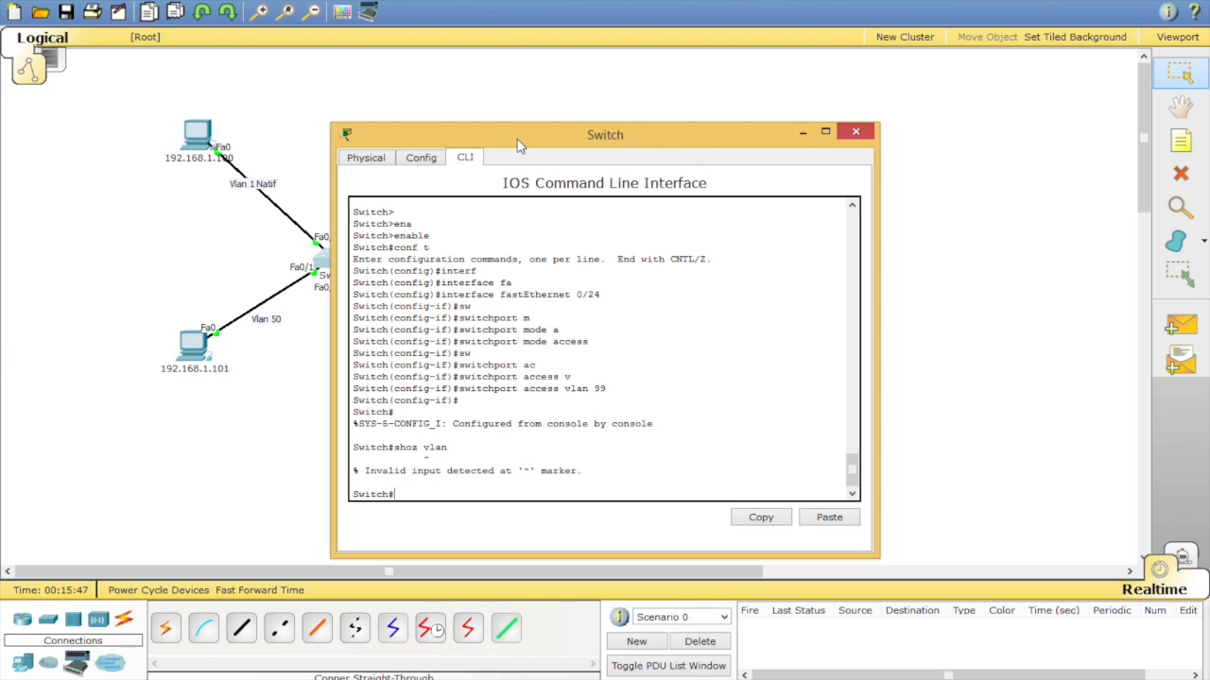
text(sh)
key(Tab)
text(vl)
key(Tab)
key(Return)
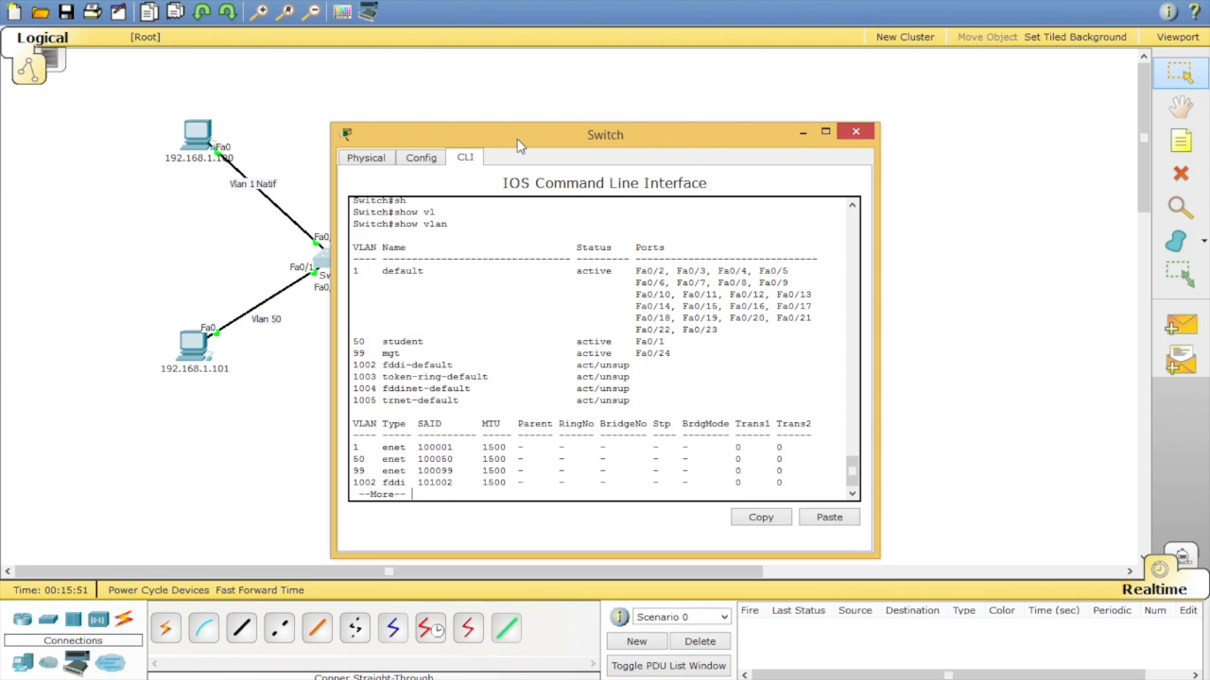
Examine the VLAN 99 mgt entry and its assigned port in the listing, and return to the switch prompt
drag(678, 356, 636, 356)
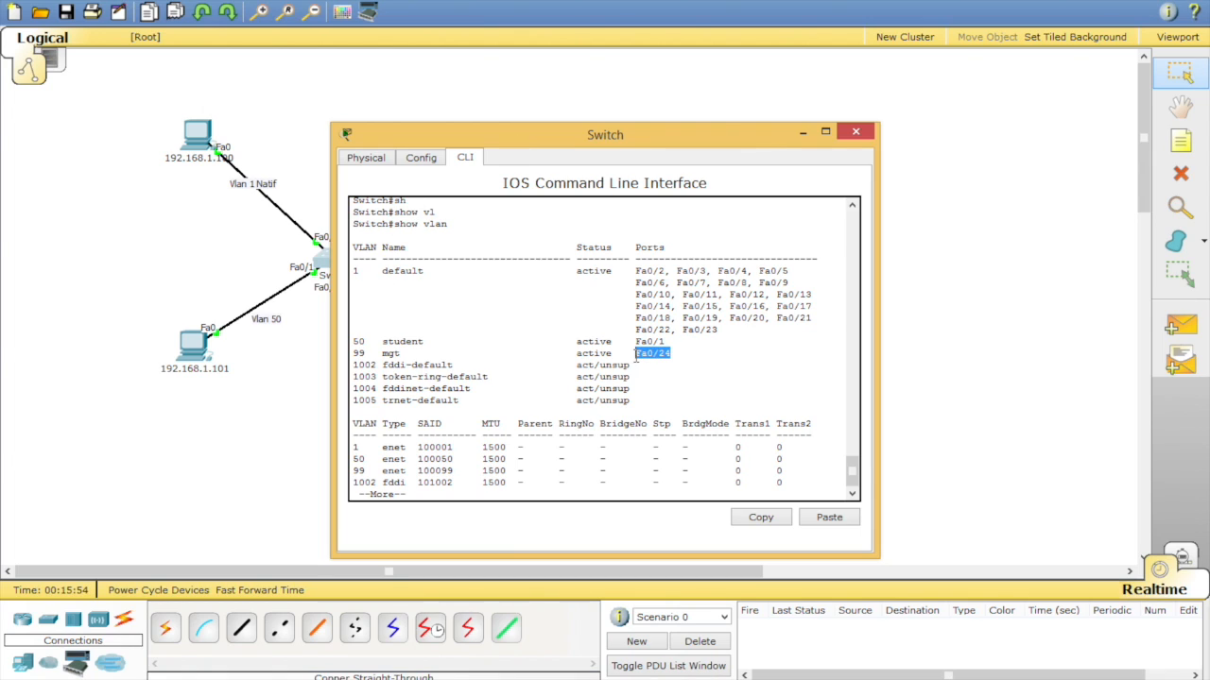
drag(404, 353, 347, 352)
click(361, 353)
click(395, 356)
drag(767, 137, 932, 94)
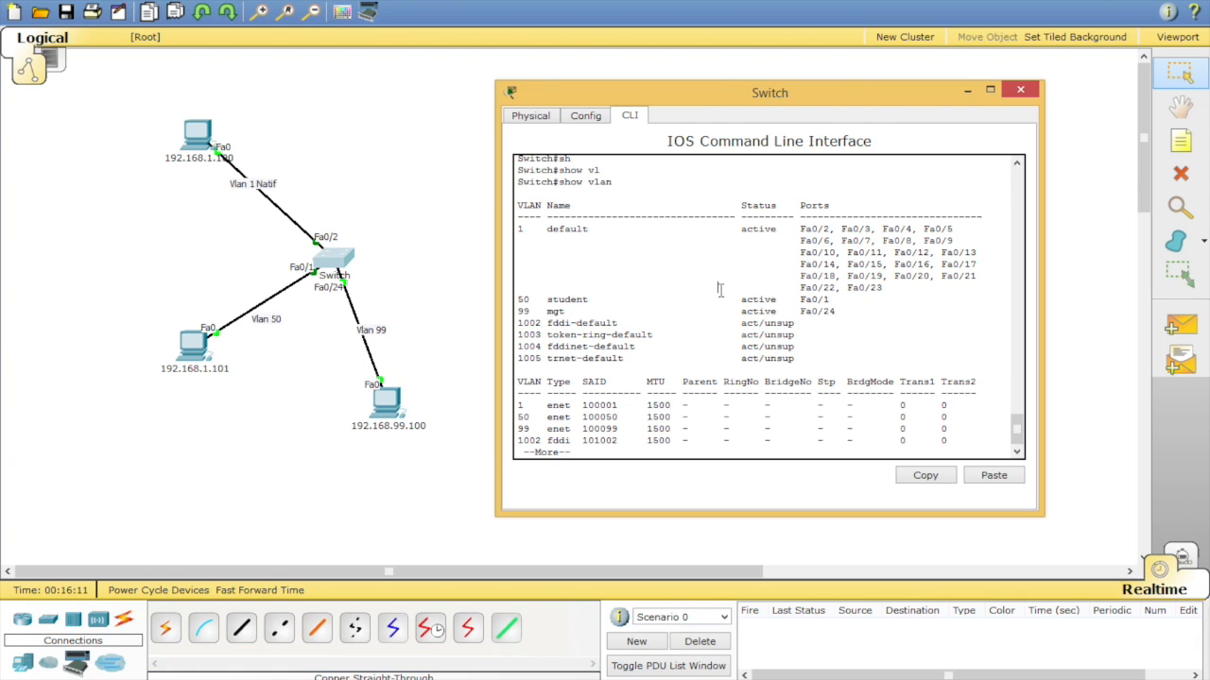
key(Return)
key(Return)
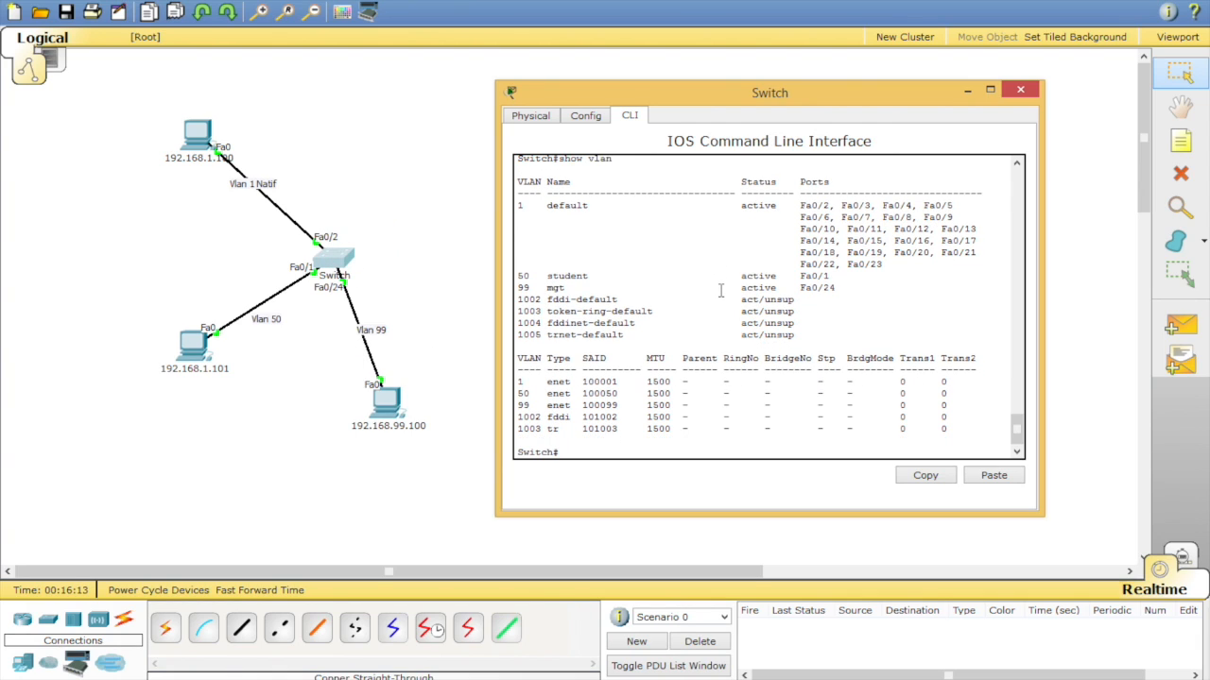
Enter global configuration mode and open the interface vlan 99 configuration on the switch
text(conf t)
key(Return)
text(inter)
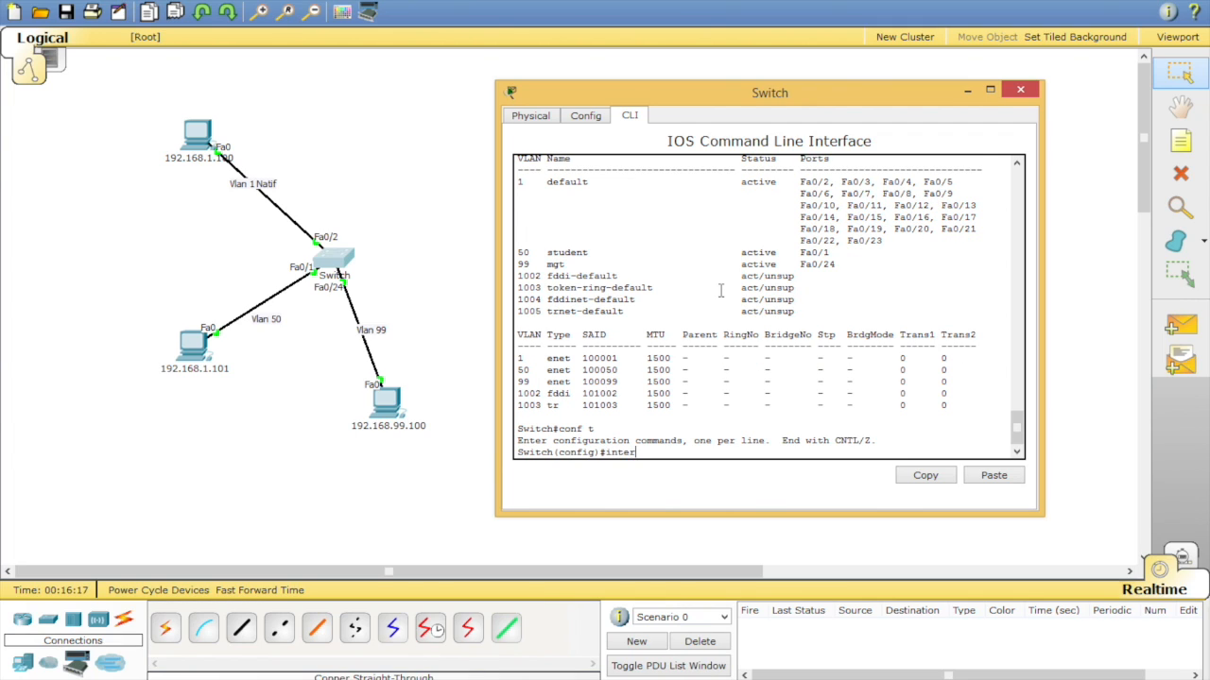
key(Tab)
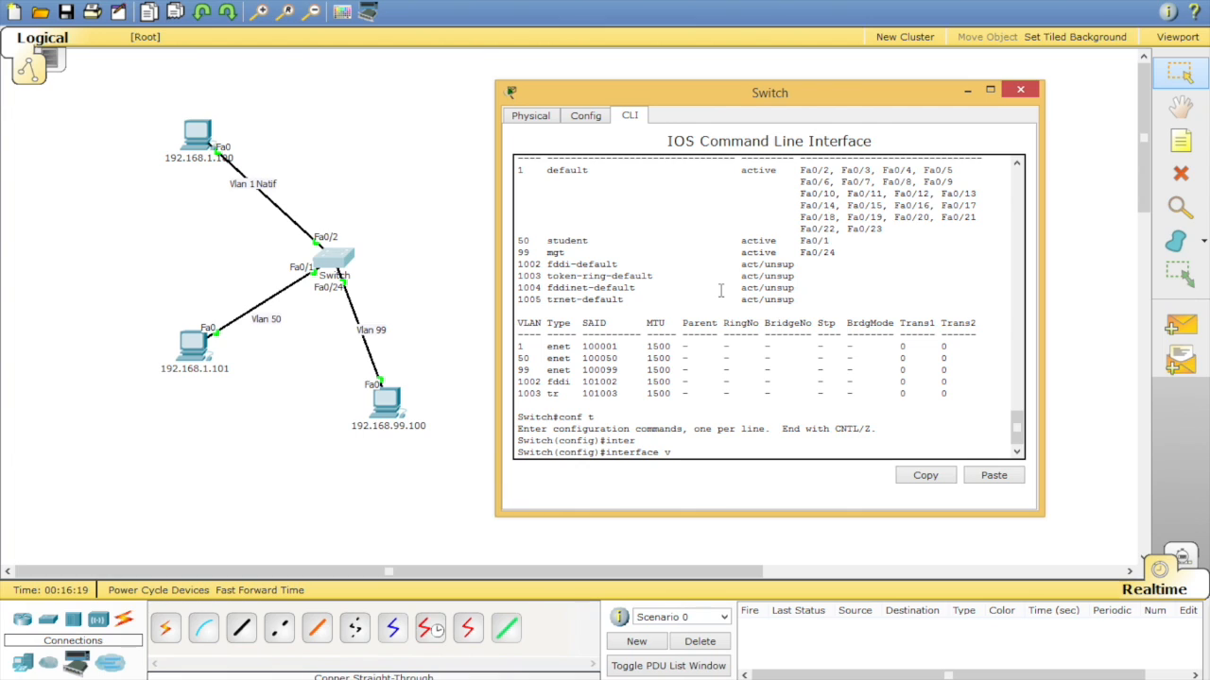
text(l)
key(Tab)
text(99)
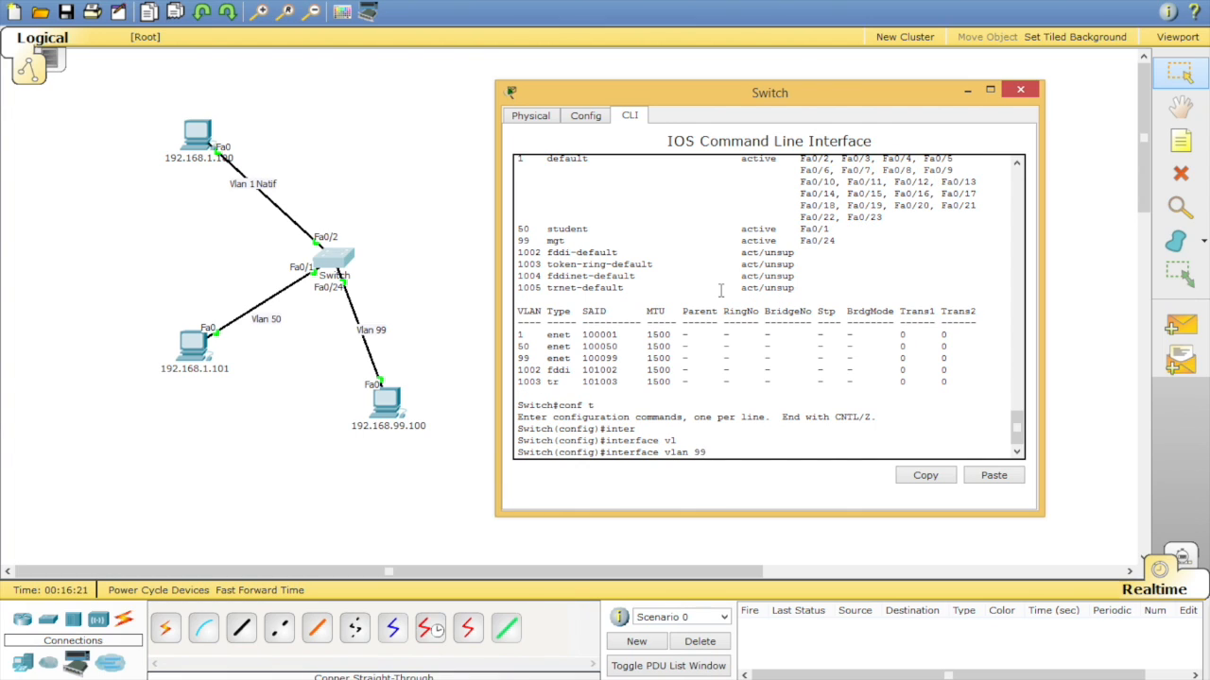
key(Return)
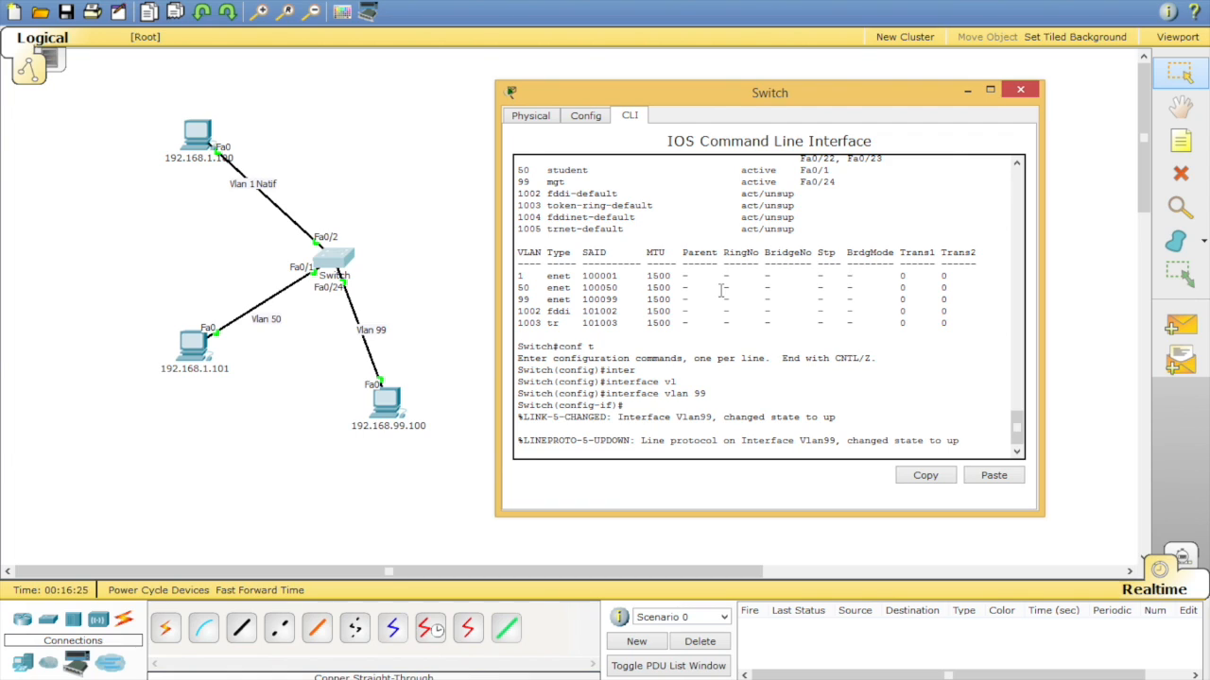
key(Return)
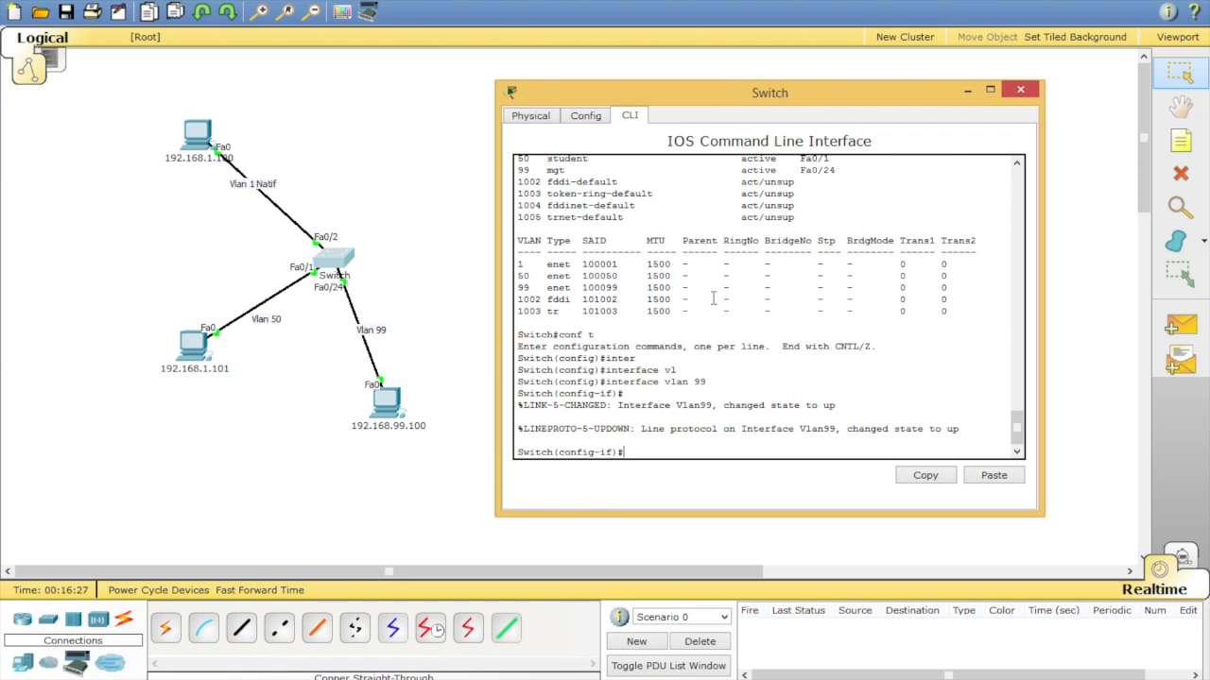
List the available interface configuration commands and the options of the ip command for VLAN 99
text(?)
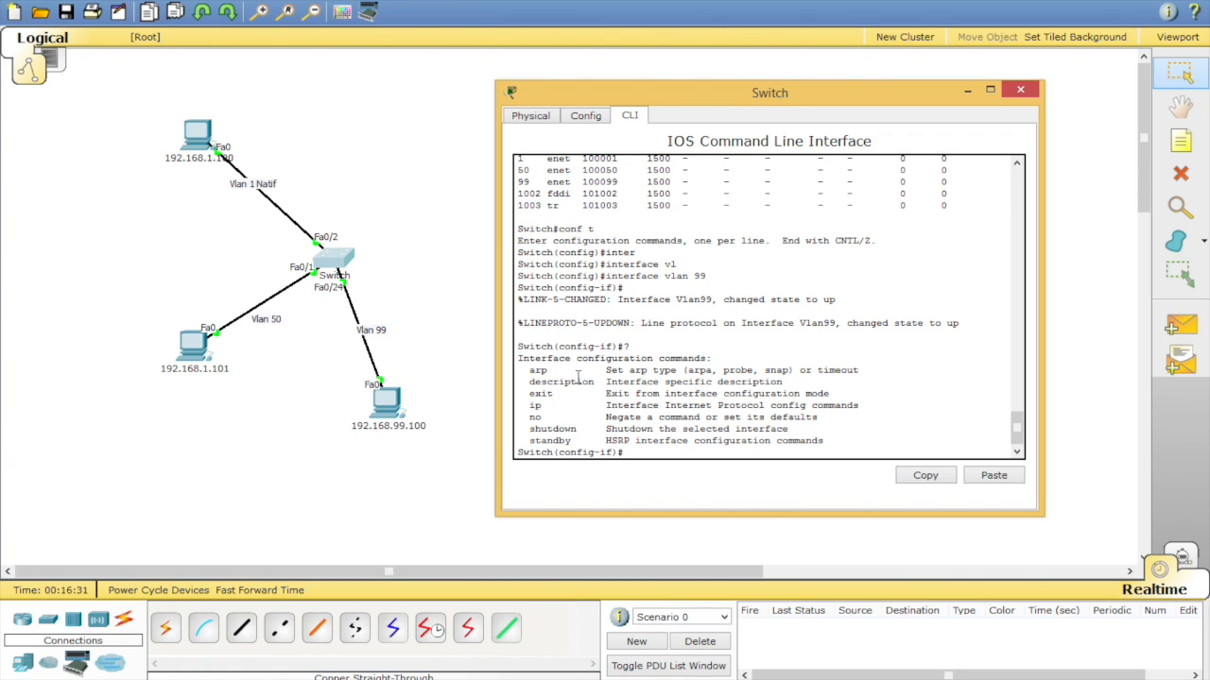
drag(608, 405, 834, 412)
click(715, 449)
text(ip)
text( ?)
Assign IP address 192.168.99.2 with mask 255.255.255.0 to the VLAN 99 interface and enable it with no shut
text(a)
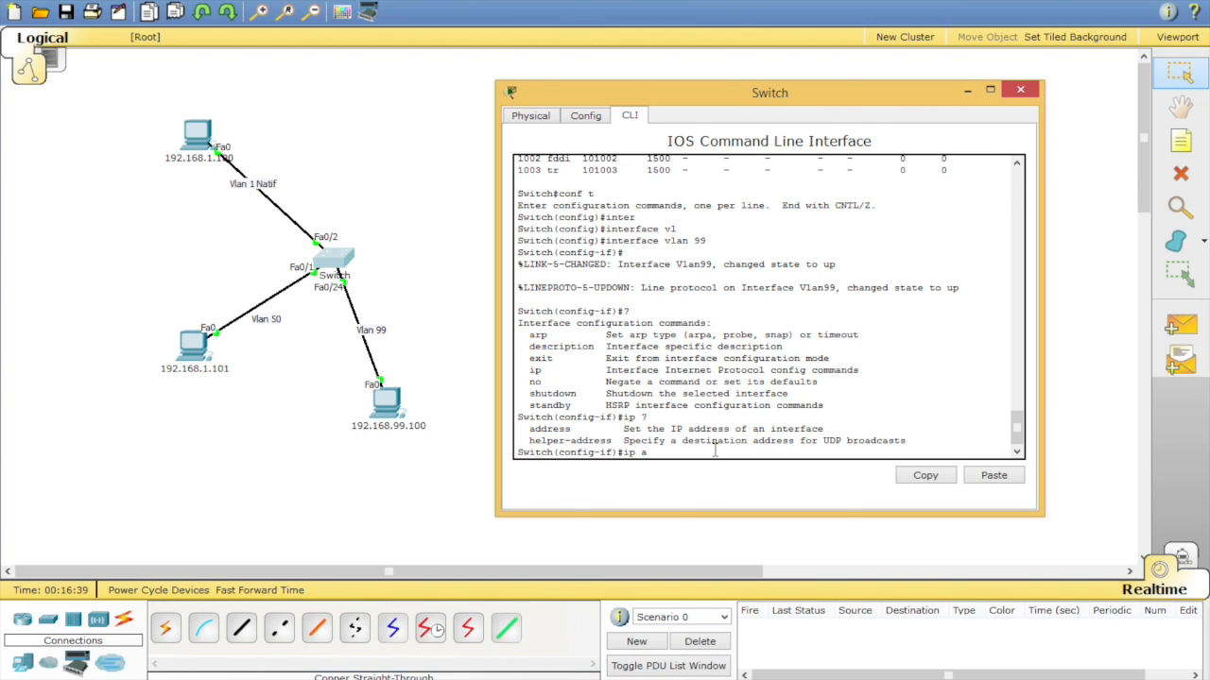
text(dd)
key(Tab)
text(192.1)
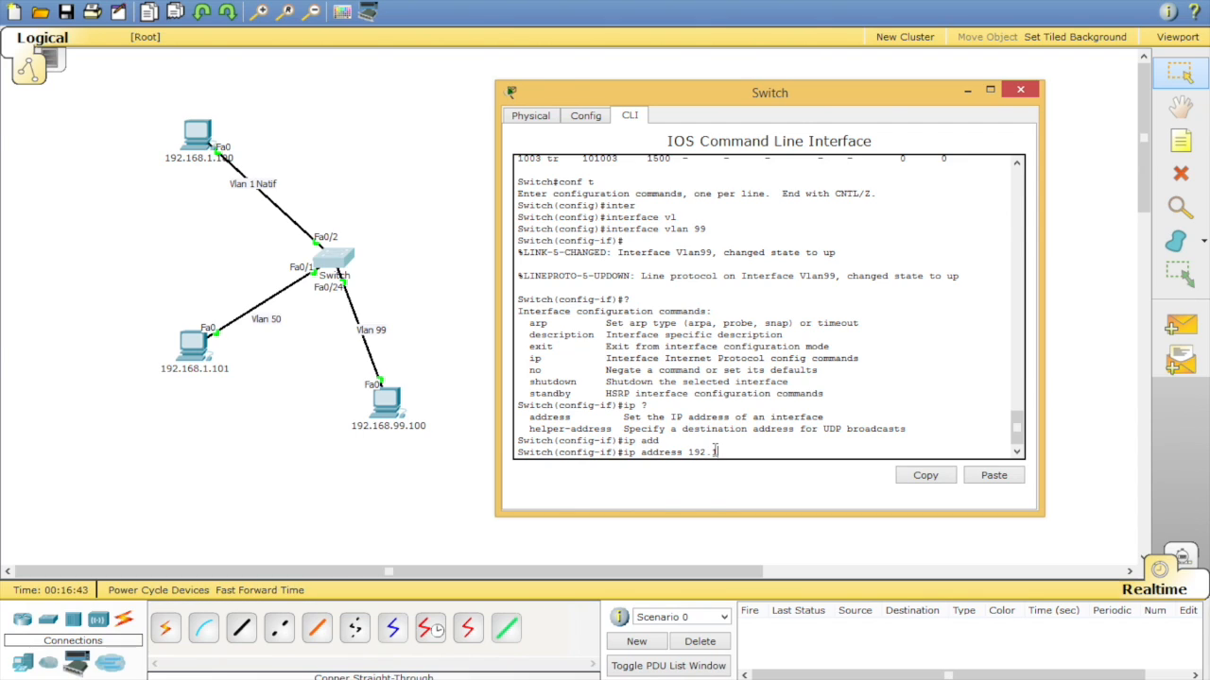
text(68.99.2 255.255.255.0)
key(Return)
text(no shut)
key(Return)
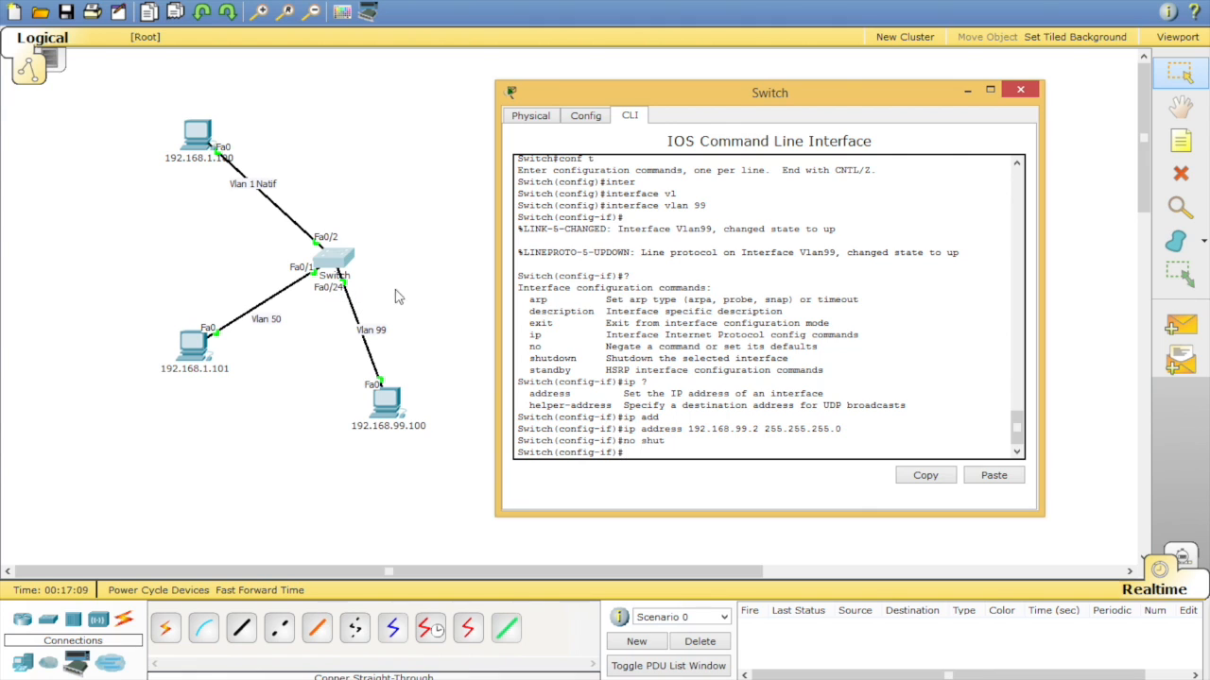
Ping the switch's VLAN 99 address 192.168.99.2 from the command prompt of management PC 192.168.99.100
click(387, 404)
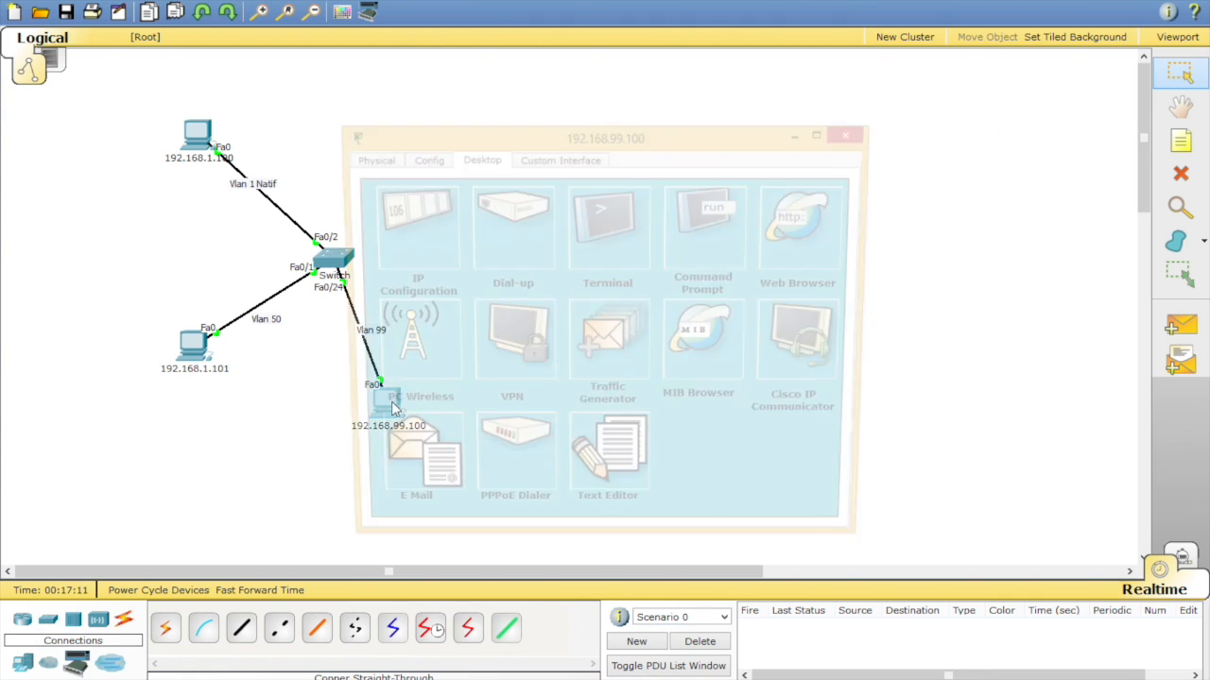
click(708, 225)
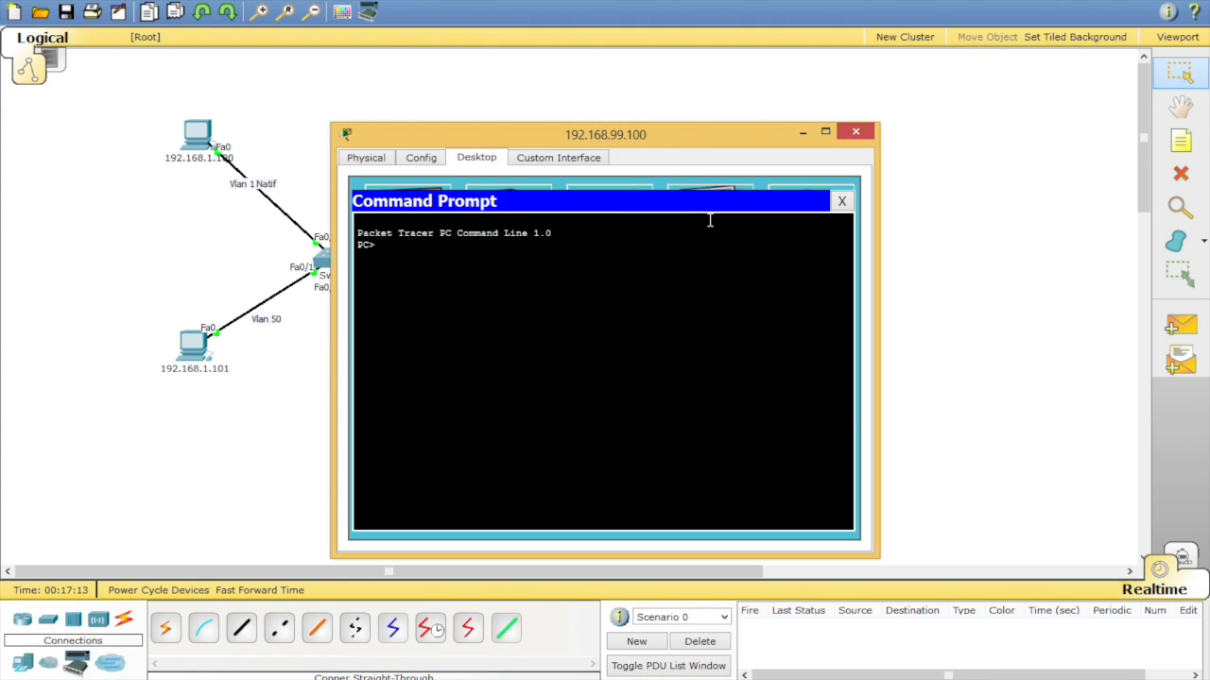
text(ping 192.168.99.2)
key(Return)
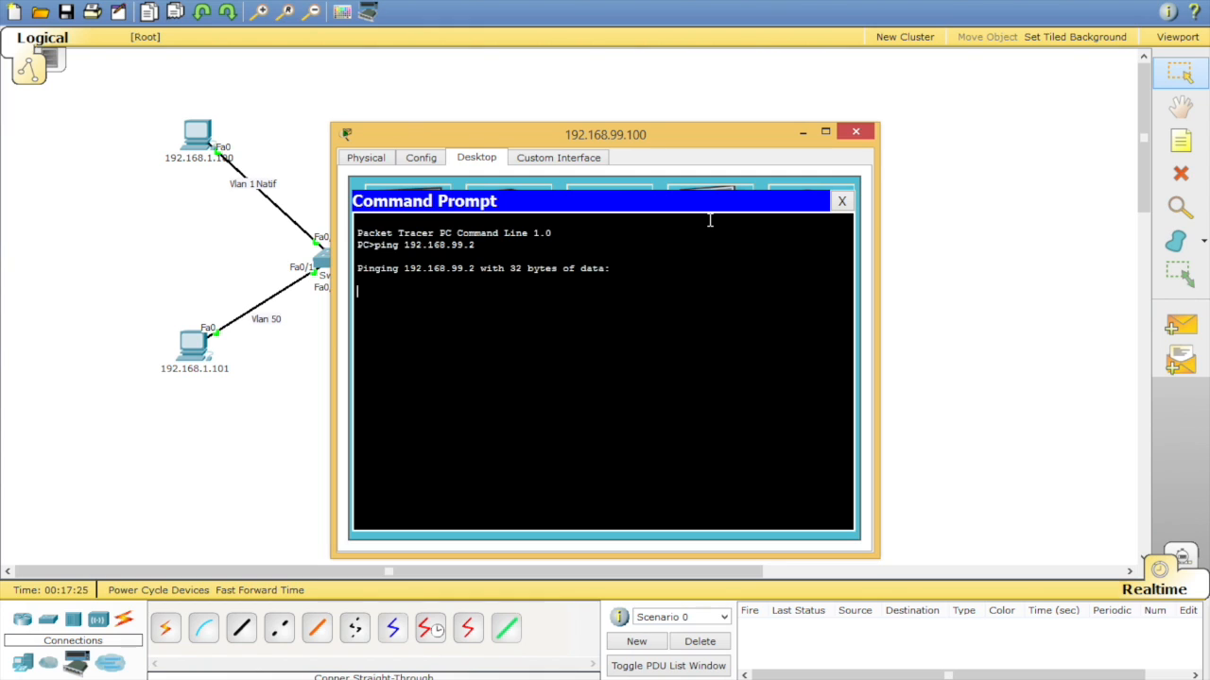
drag(695, 139, 854, 130)
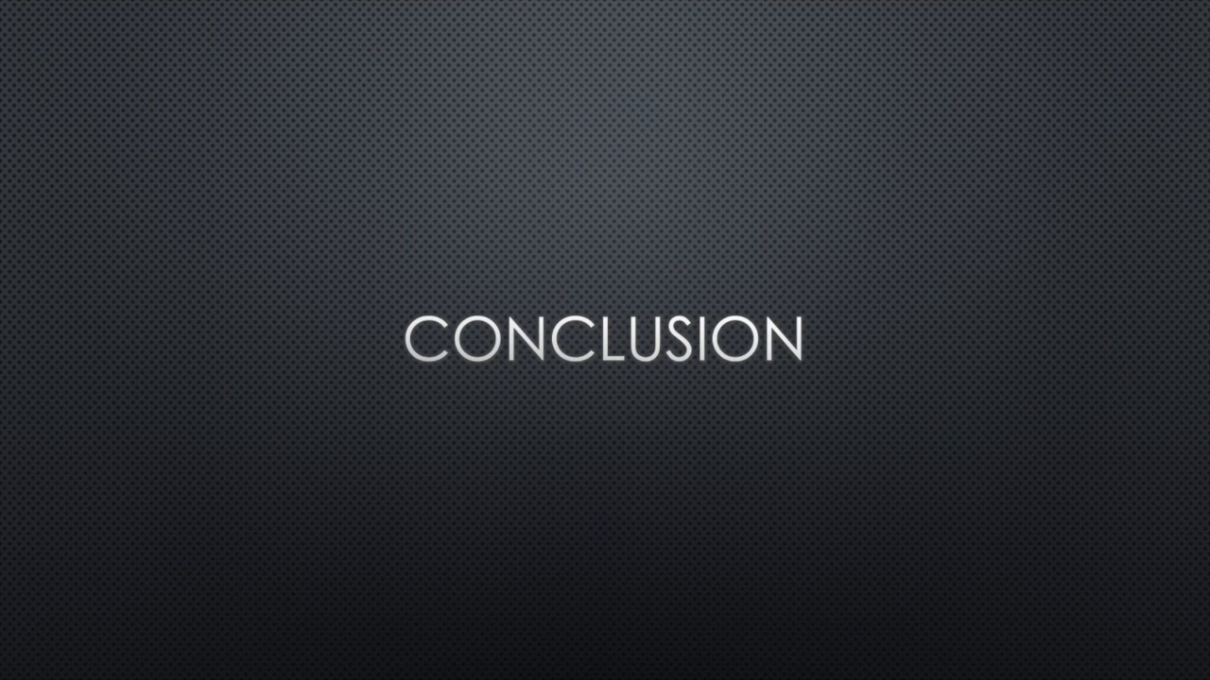
key(Right)
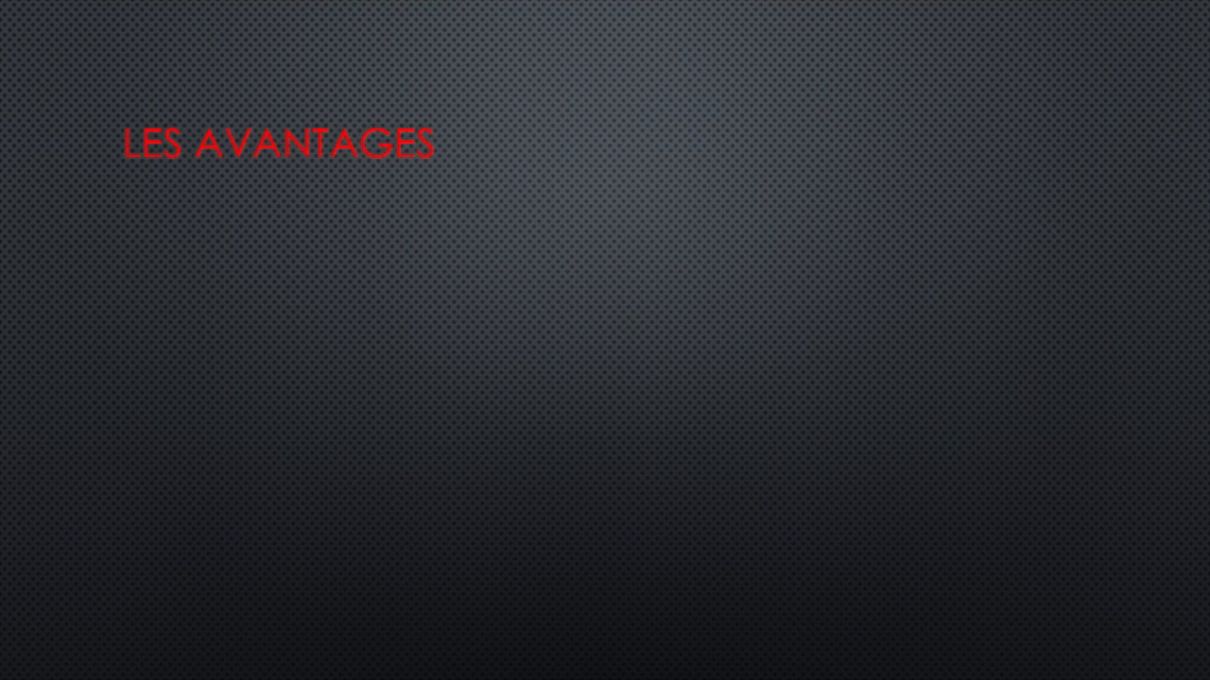
key(Right)
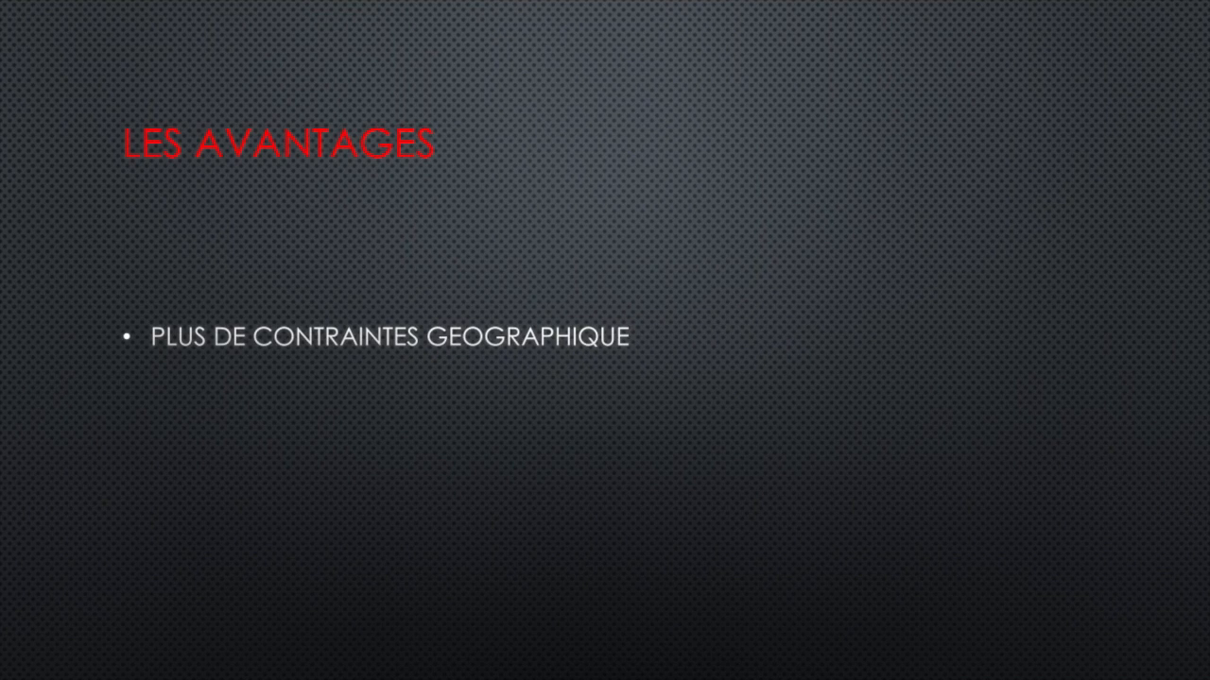